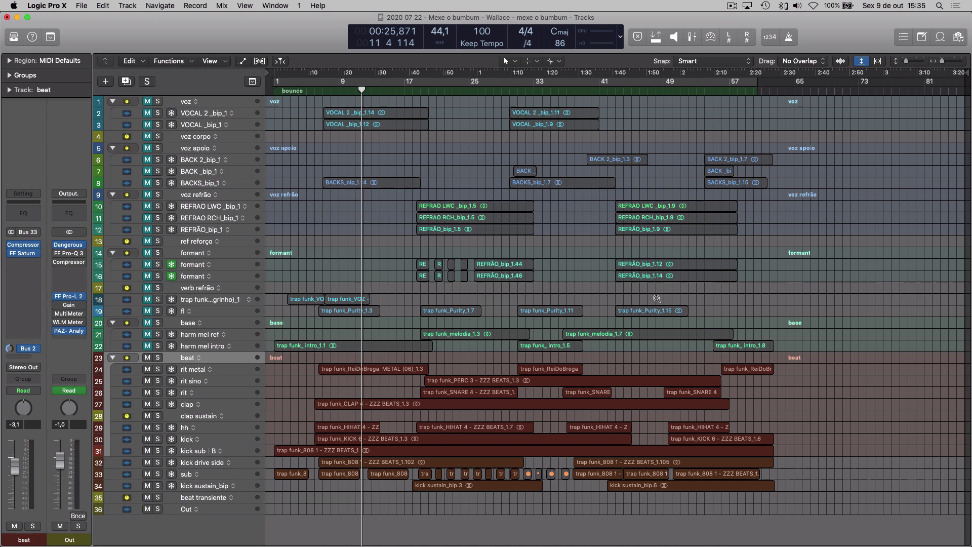
- Enlarge the tracks and review the channel strips of voz corpo and the voz apoio stack down to BACKS_bip_1
left_click(657, 299, "ctrl+alt")
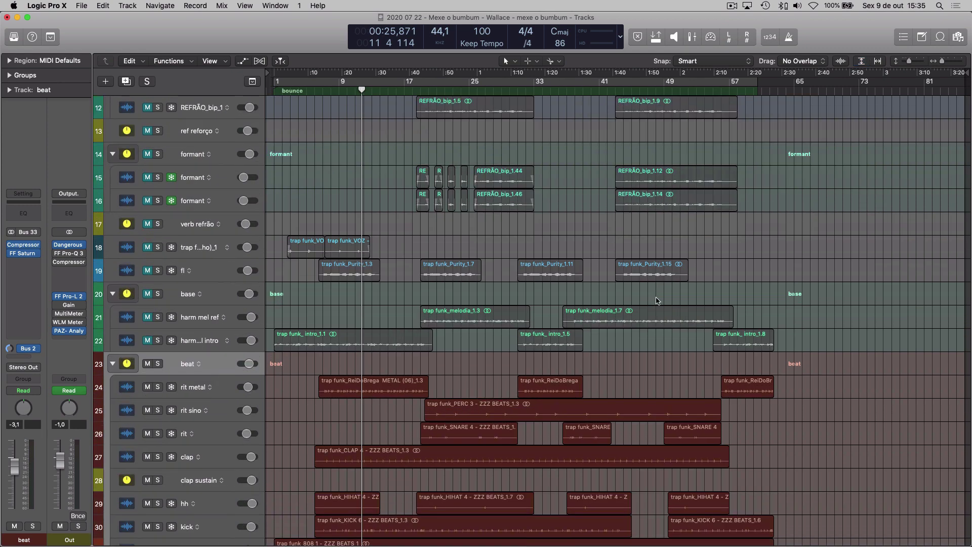
scroll(657, 300, "up", 10)
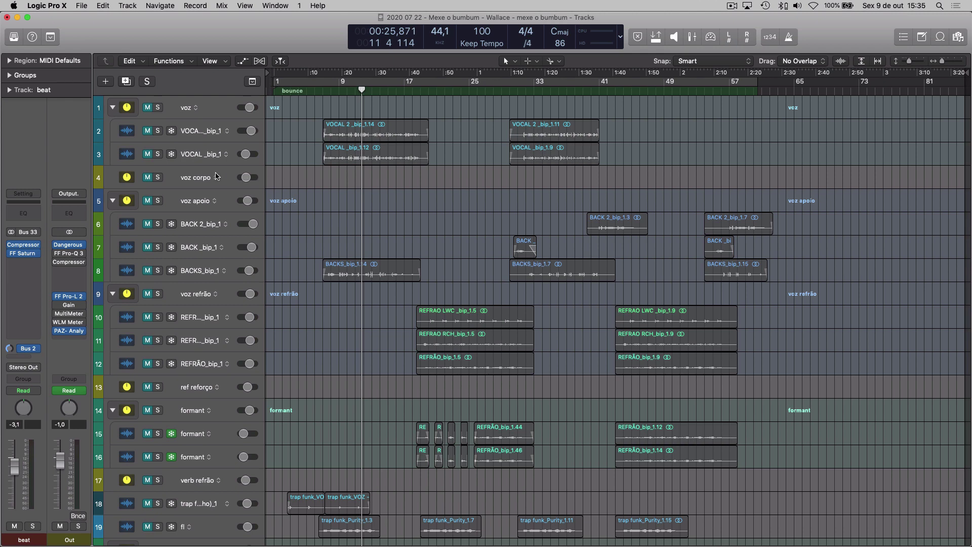
left_click(202, 177)
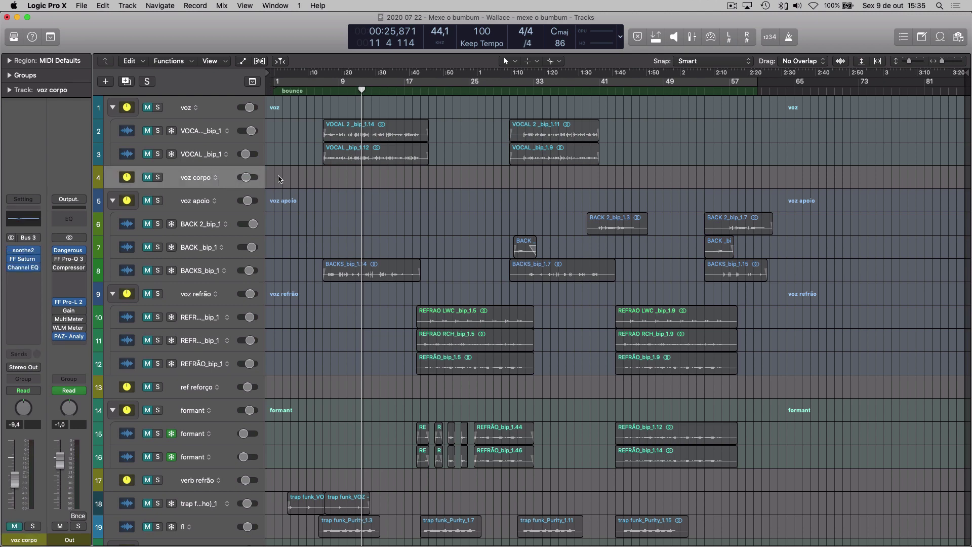
left_click(219, 200)
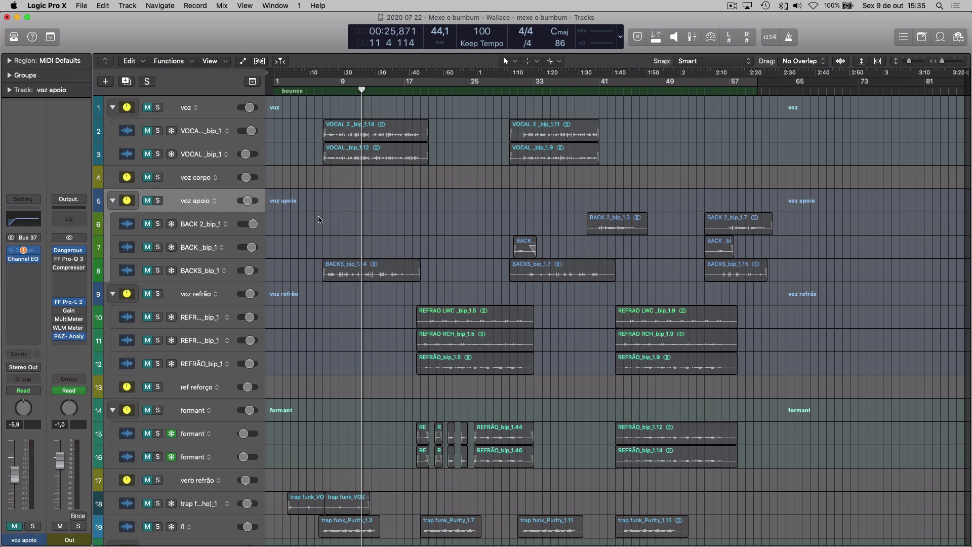
key("Down")
key("Down")
key("Down")
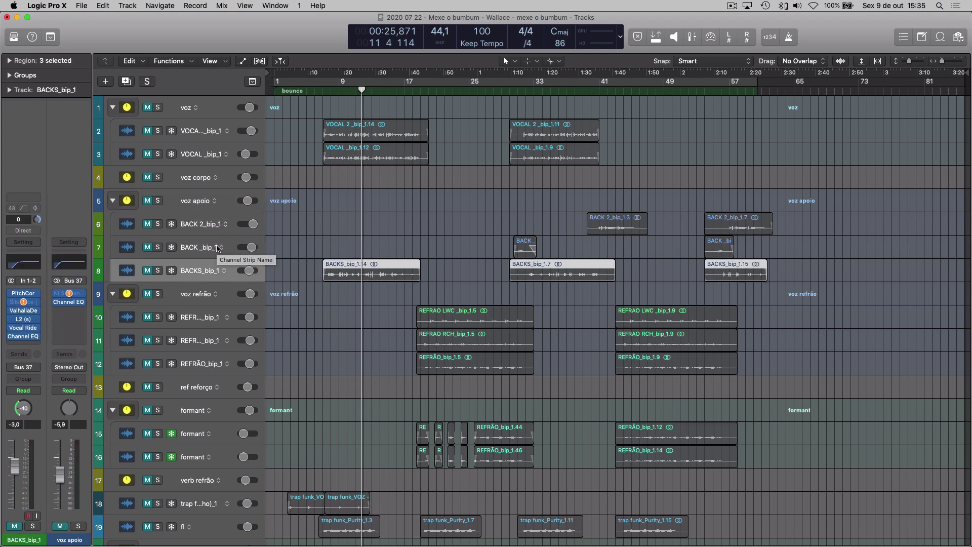
- Review the channel strips from the voz refrão stack through ref reforço and formant to verb refrão
key("Down")
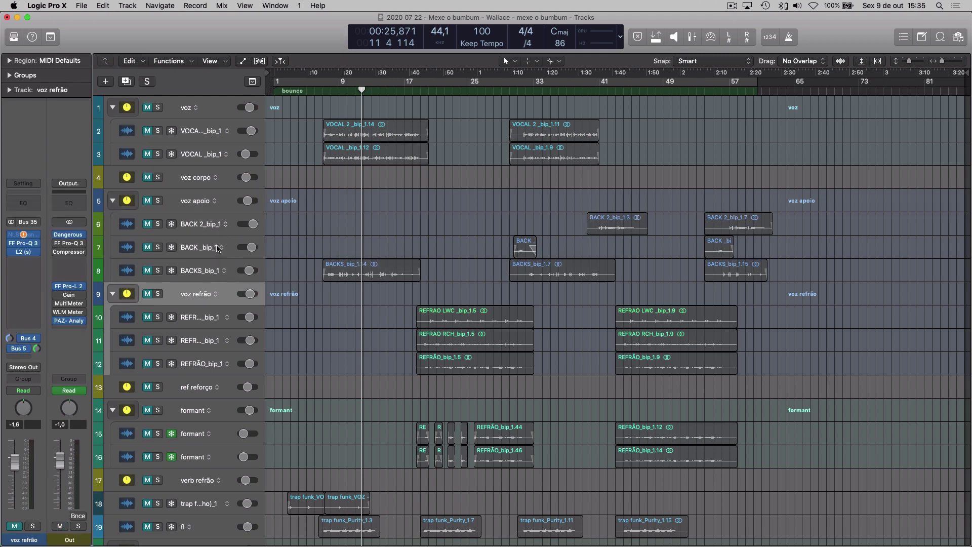
key("Down")
key("Down")
key("Down")
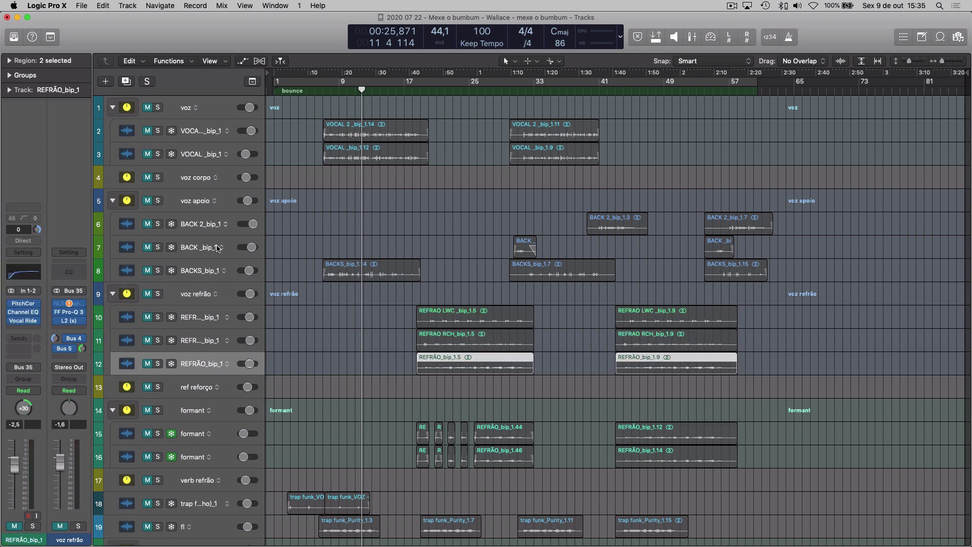
key("Down")
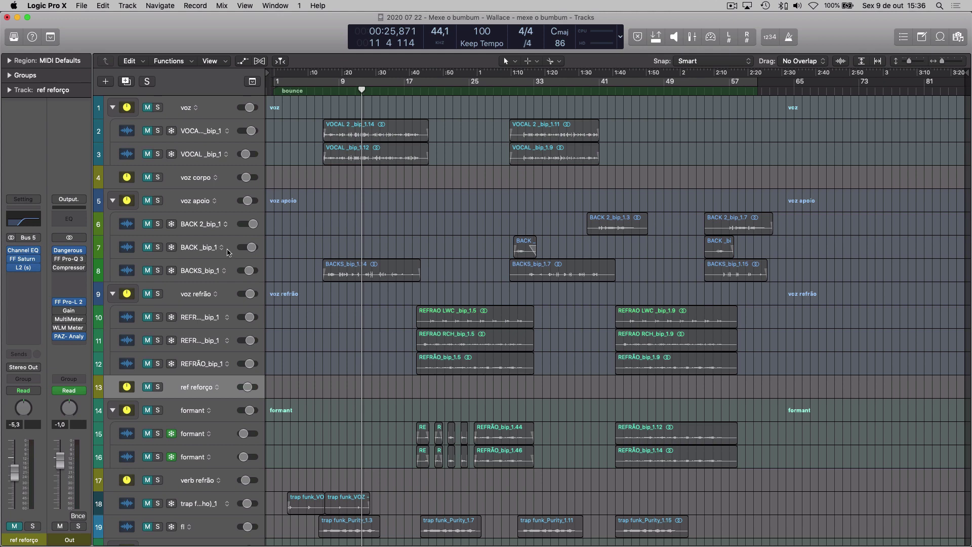
key("Down")
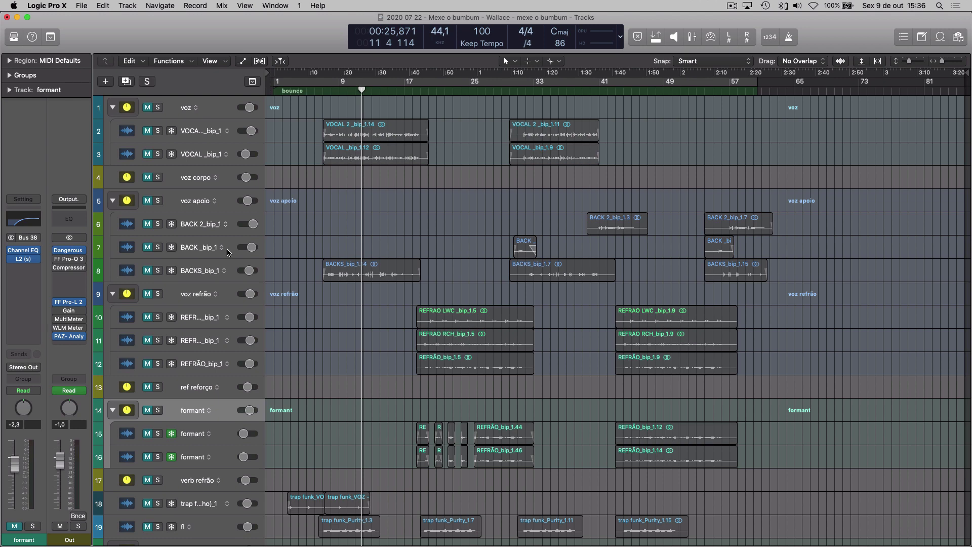
key("Down")
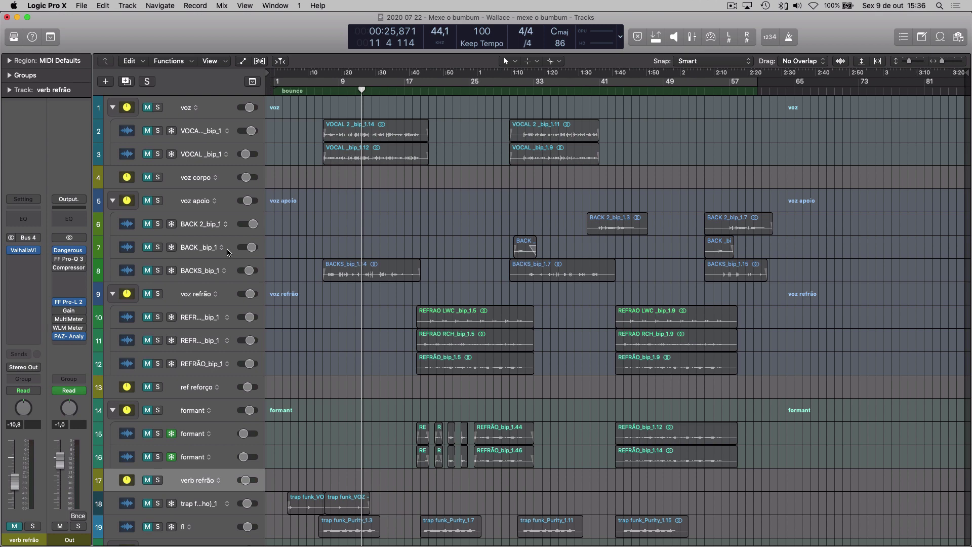
- Review the channel strips of the trap funk voice track, the fl track and the base stack down to harm mel intro
key("Down")
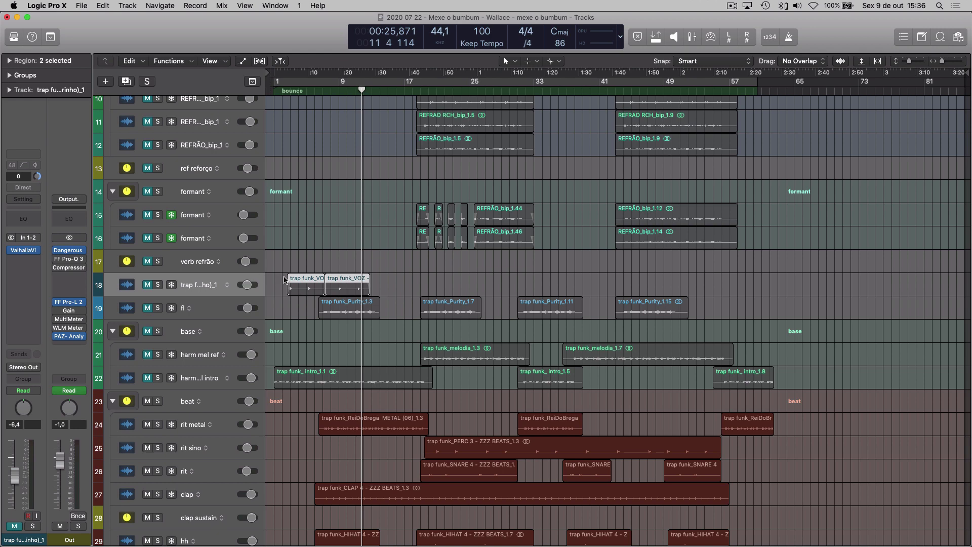
key("Down")
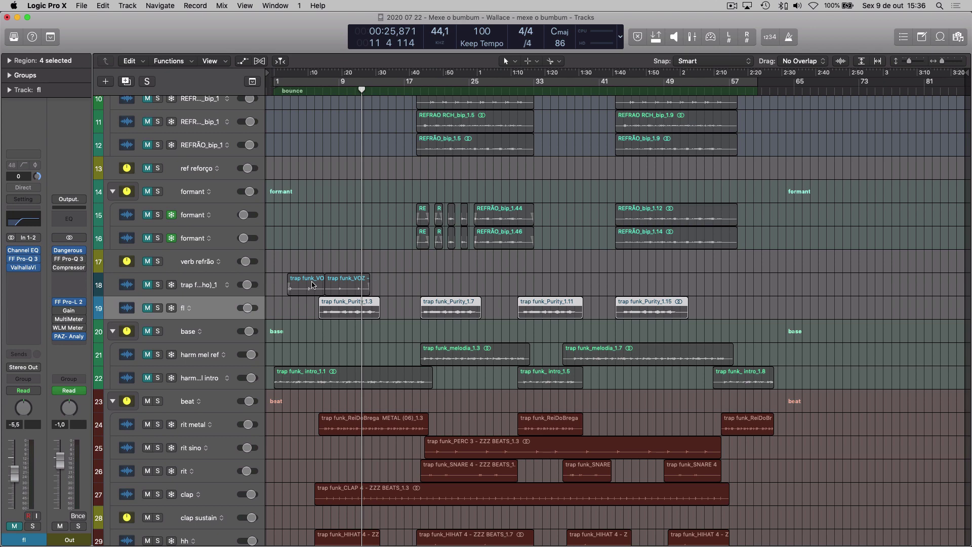
key("Down")
key("Down")
key("Down")
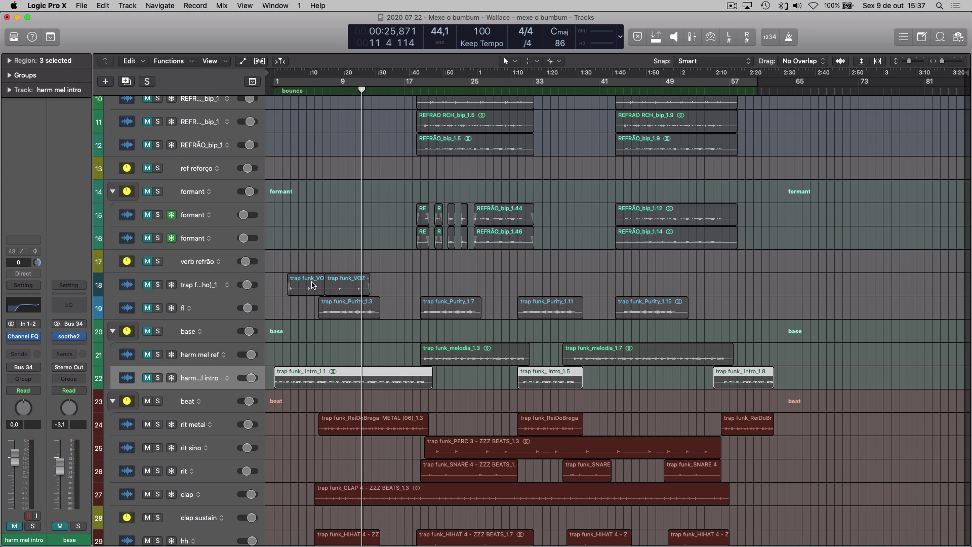
- Select the beat track stack and play back the beat
scroll(306, 370, "down", 8)
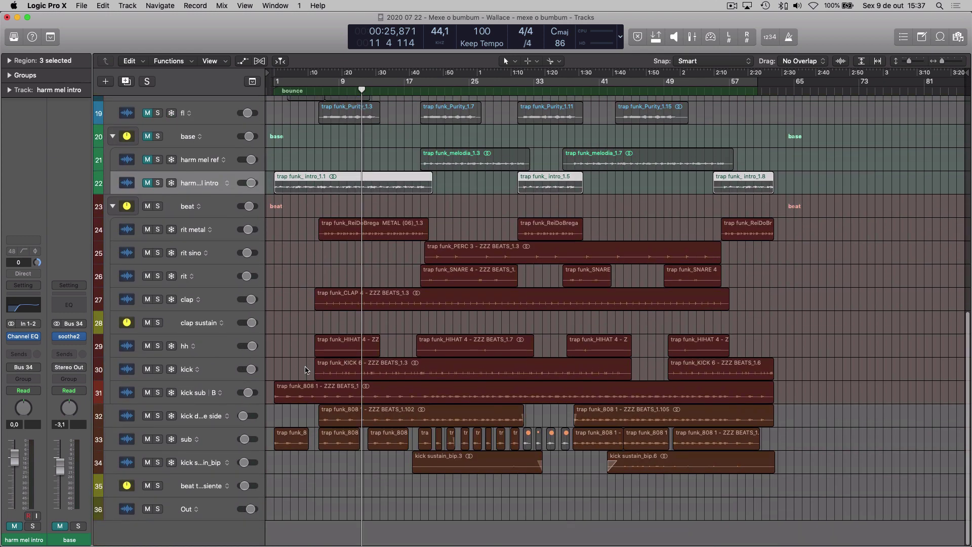
key("Down")
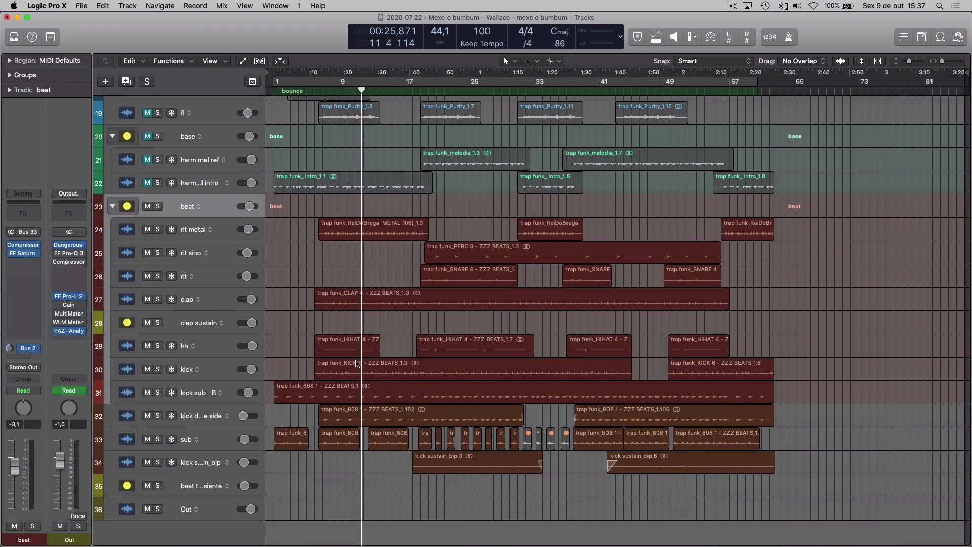
key("space")
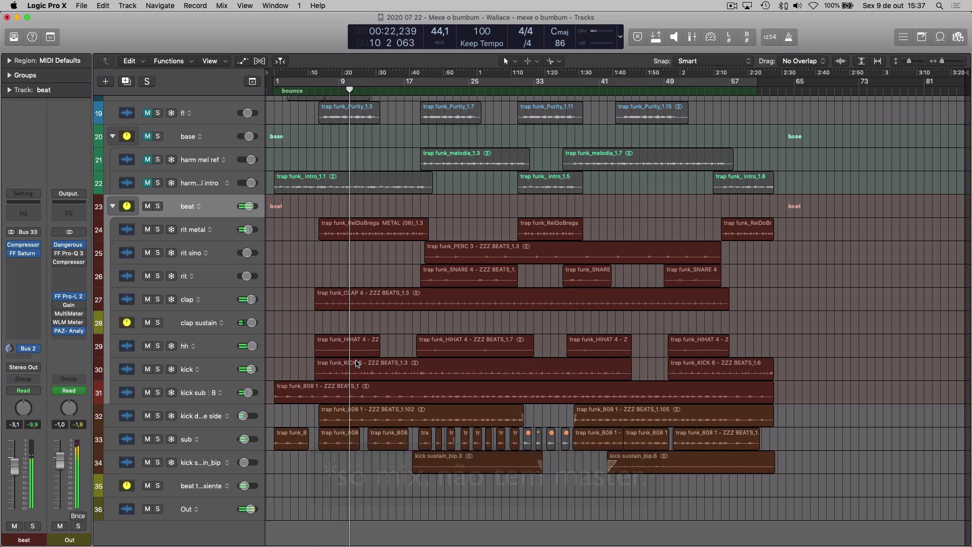
- In the mixer, bypass the insert plug-ins on channels beat through sub, plus the Dangerous plug-in on the Out channel
key("x")
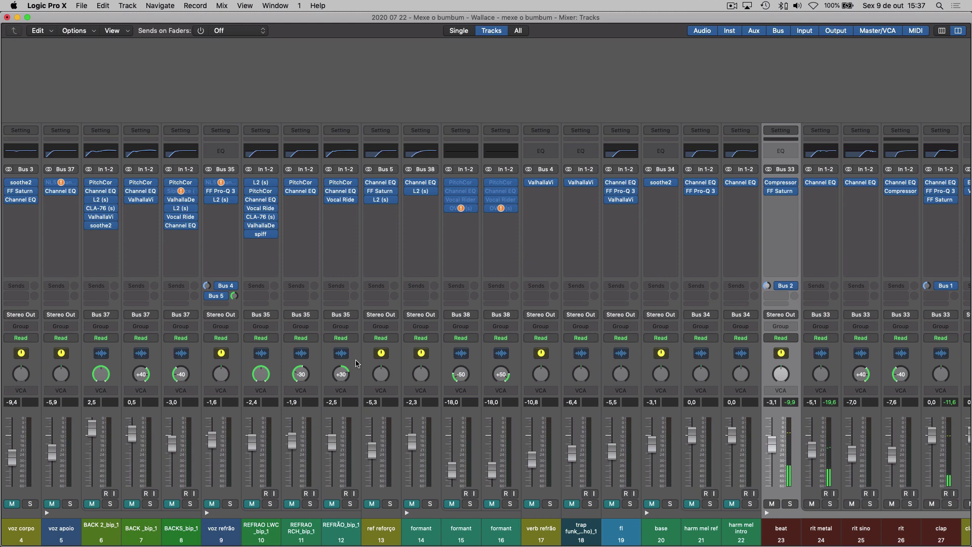
scroll(356, 363, "right", 10)
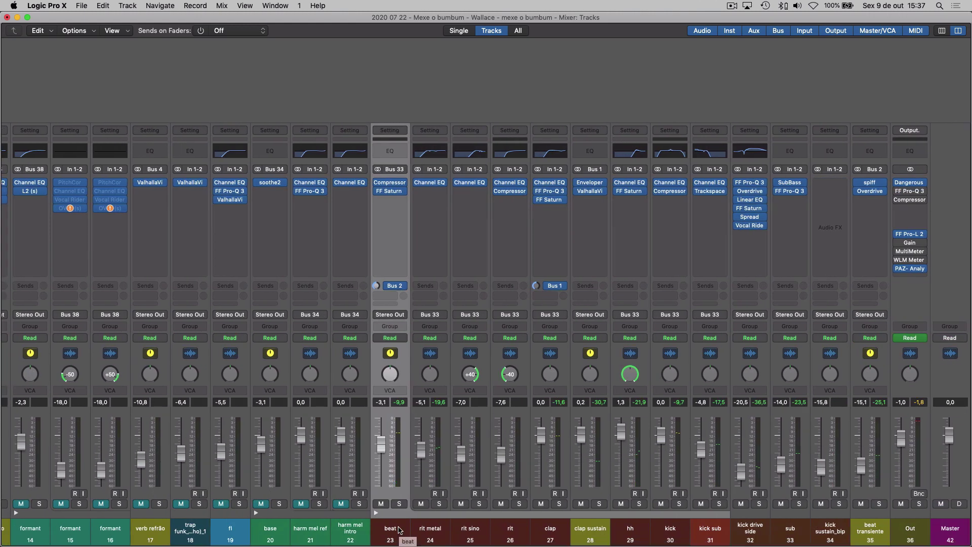
left_click_drag(400, 530, 790, 529)
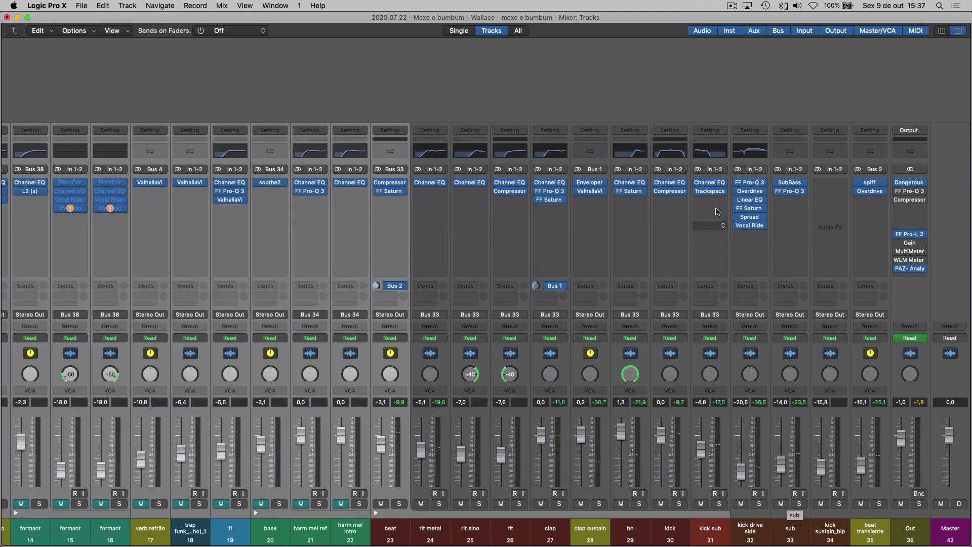
left_click(434, 528)
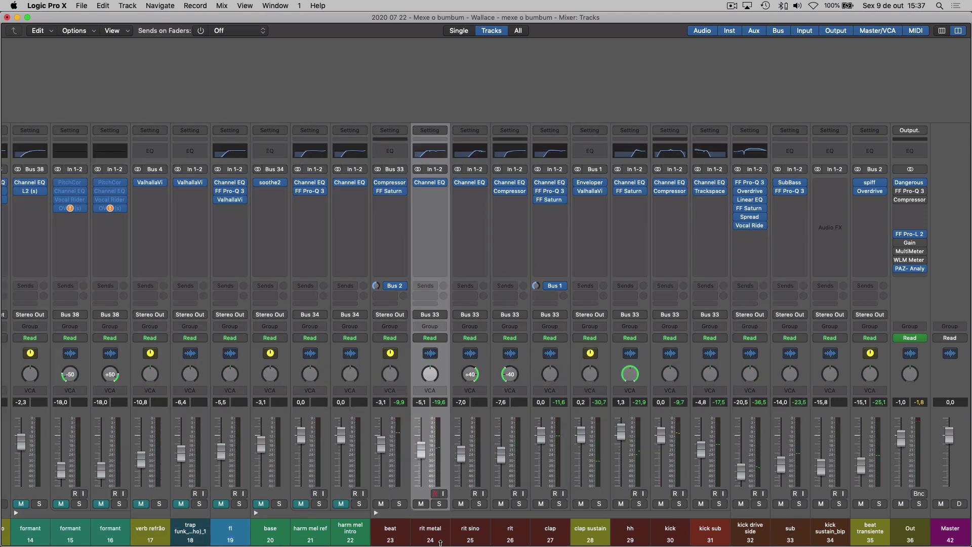
left_click_drag(400, 531, 789, 530)
left_click(782, 328)
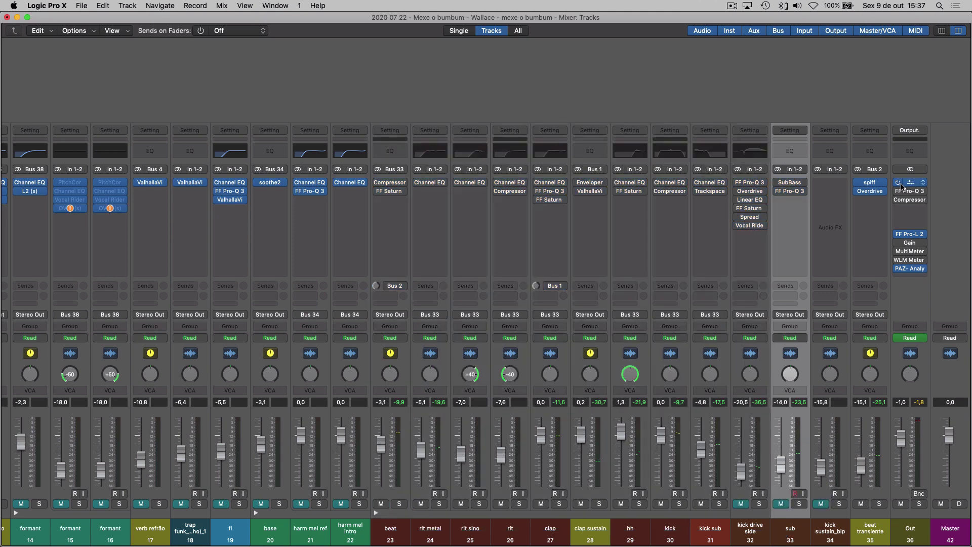
left_click(901, 183)
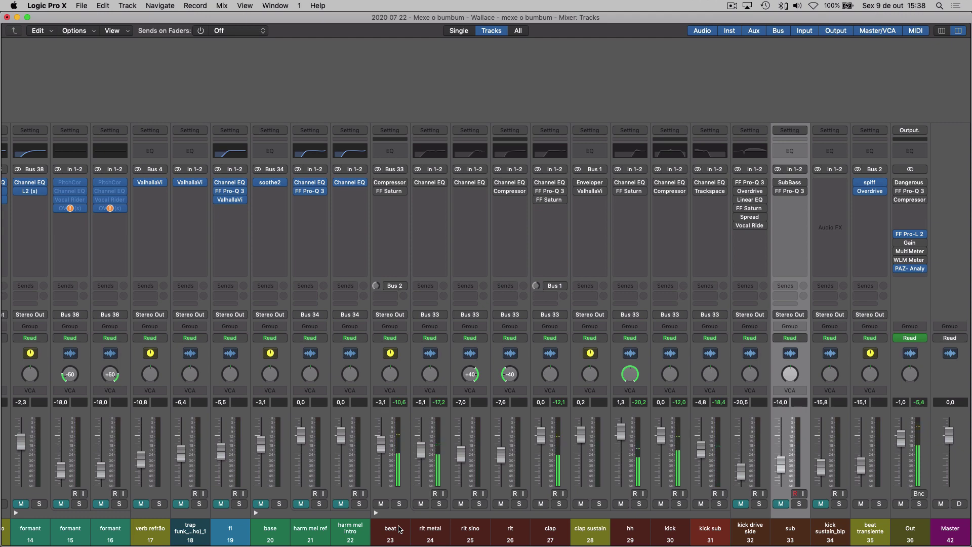
- Inspect the FF Pro-L 2 limiter on the Out channel, then close its window
left_click(914, 235)
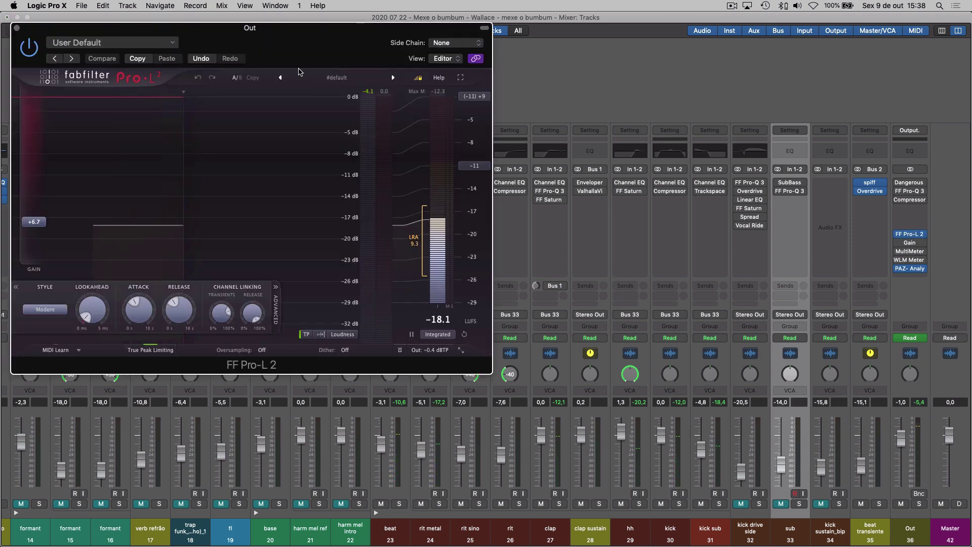
mouse_move(35, 223)
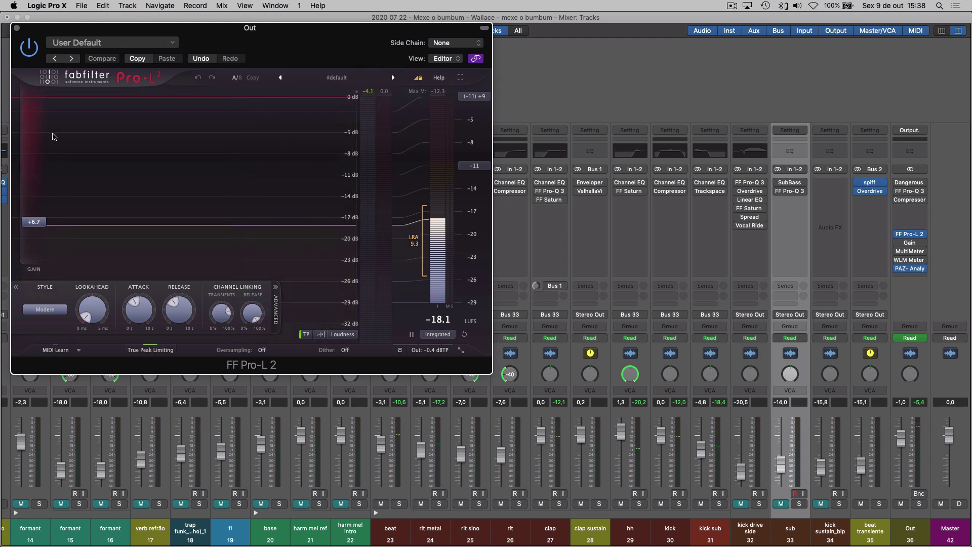
key("super+w")
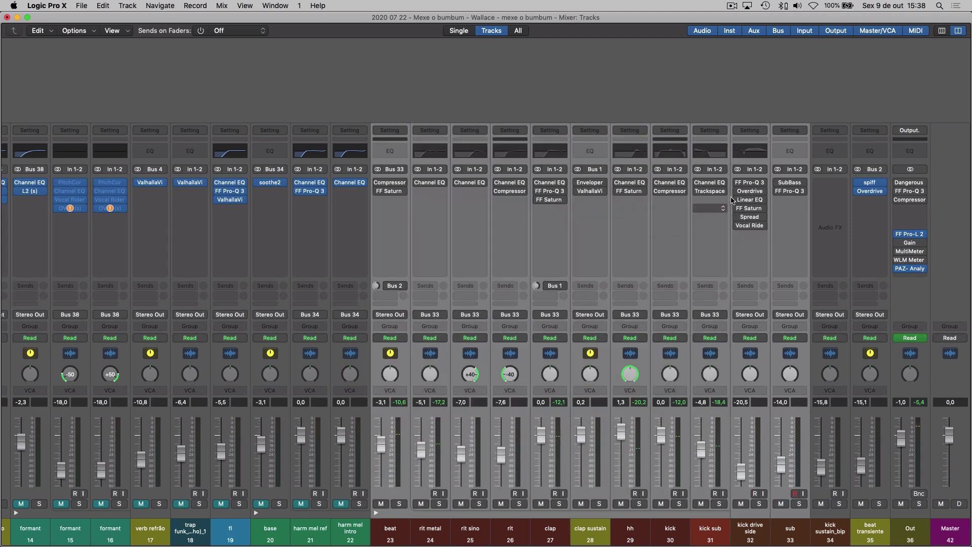
- Re-enable the insert plug-ins on mixer channels beat through sub and return to the track arrangement
left_click(737, 182)
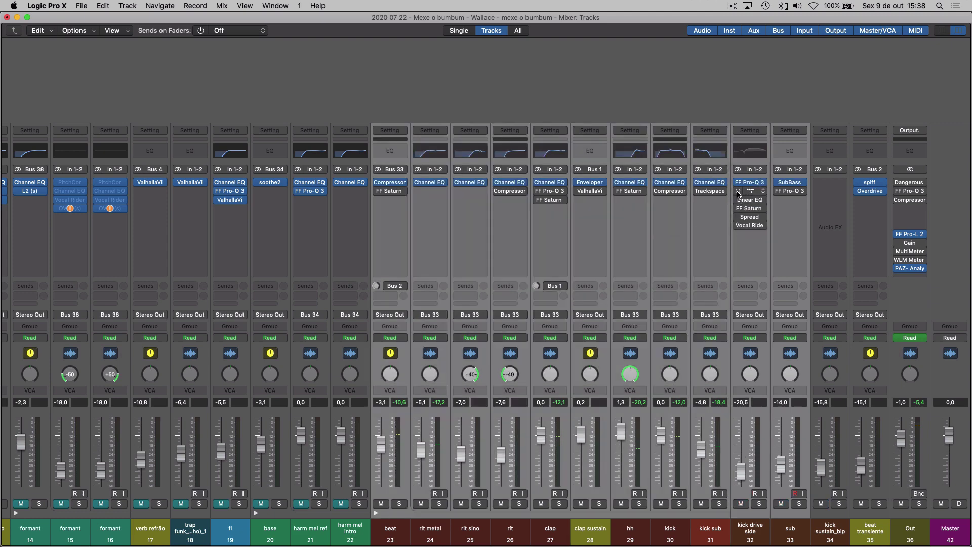
left_click_drag(738, 192, 738, 194)
key("super+1")
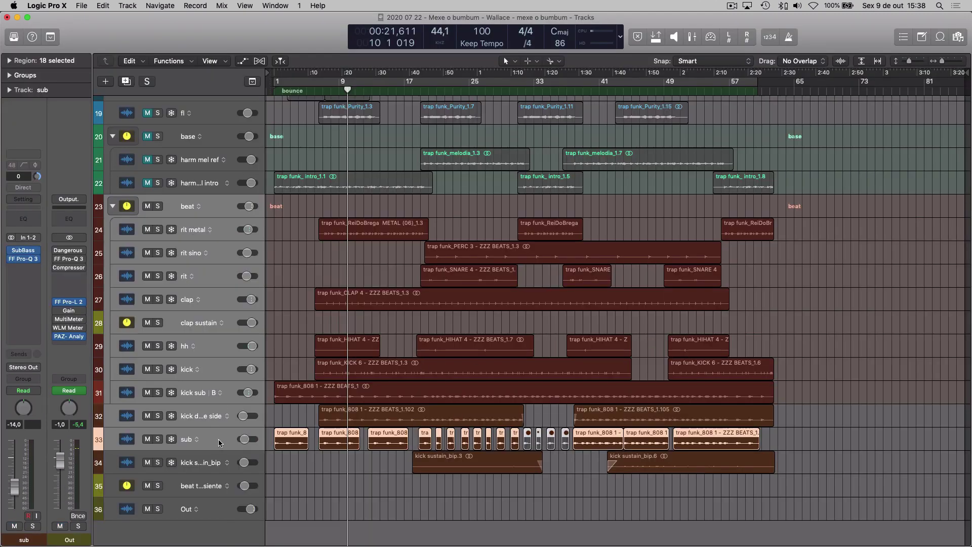
- Mute every beat element track from rit metal down to kick sustain_bip
left_click(215, 512)
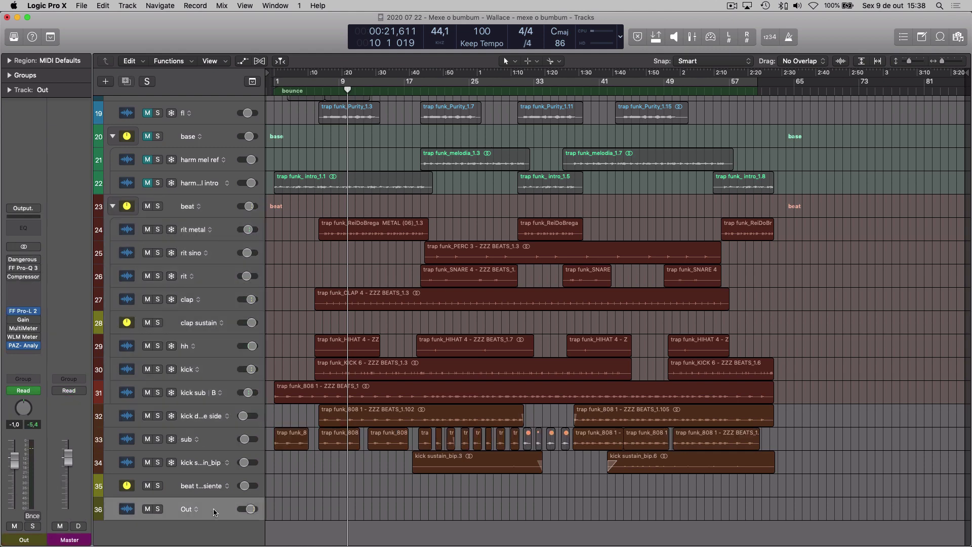
left_click_drag(147, 231, 156, 474)
left_click(229, 394)
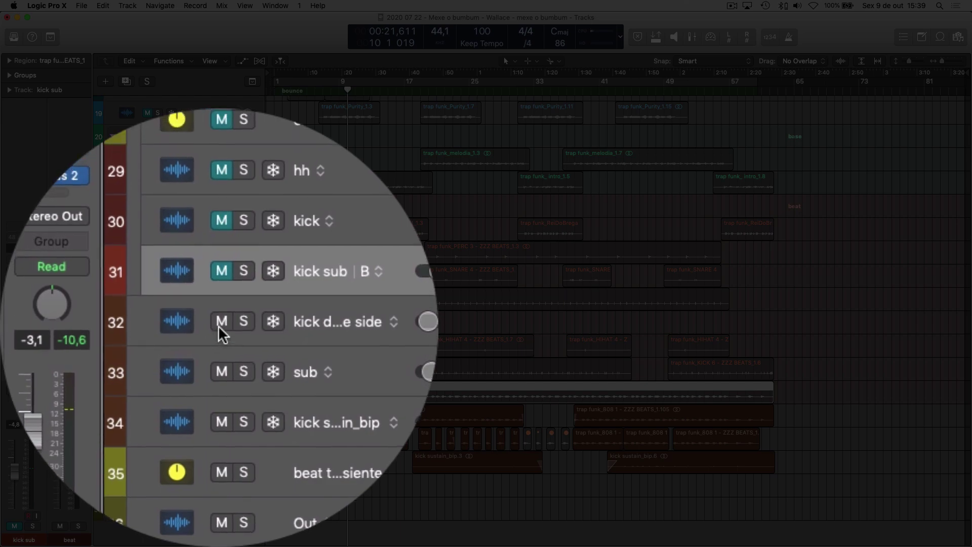
left_click_drag(169, 333, 170, 392)
left_click_drag(218, 325, 218, 358)
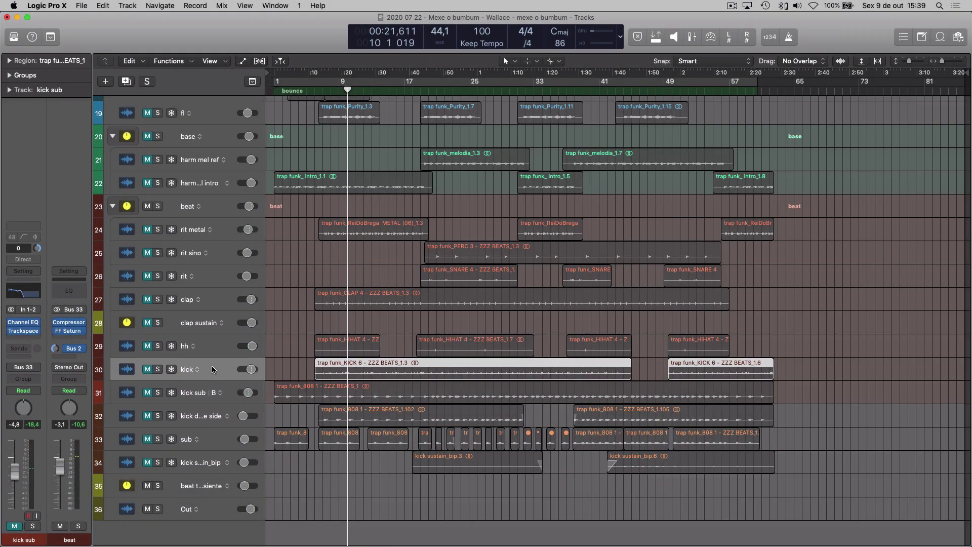
- Unmute the kick track for playback and open its Compressor plug-in, placing the window clear of the track list
left_click(211, 366)
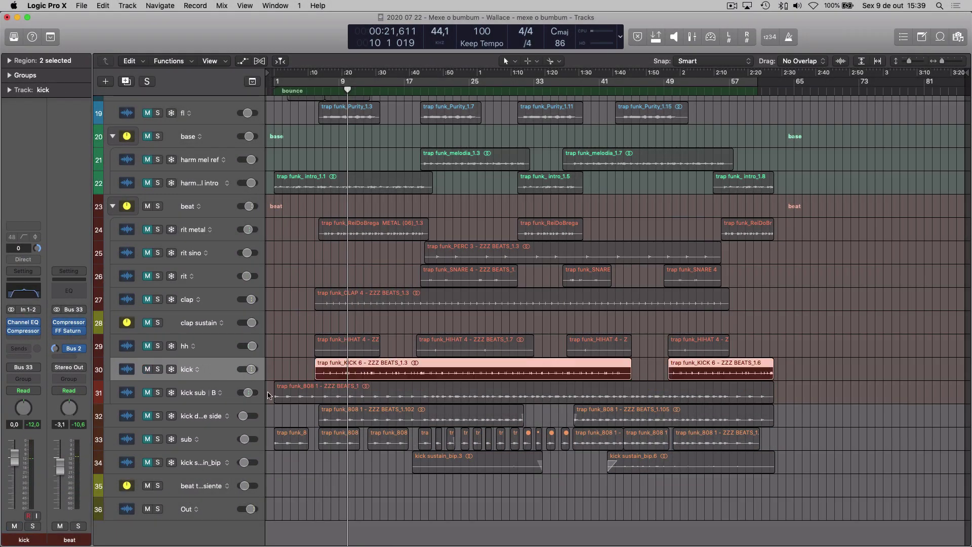
key("space")
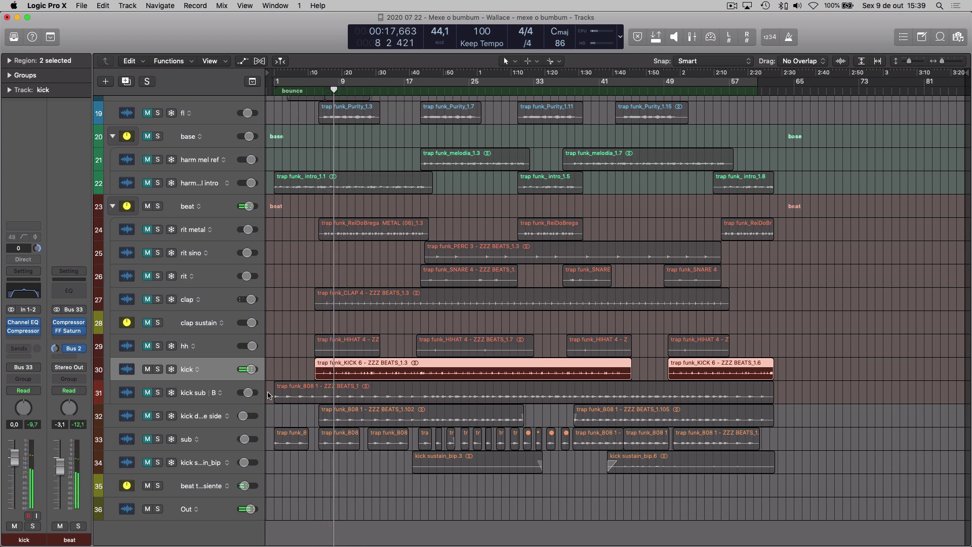
left_click(23, 322)
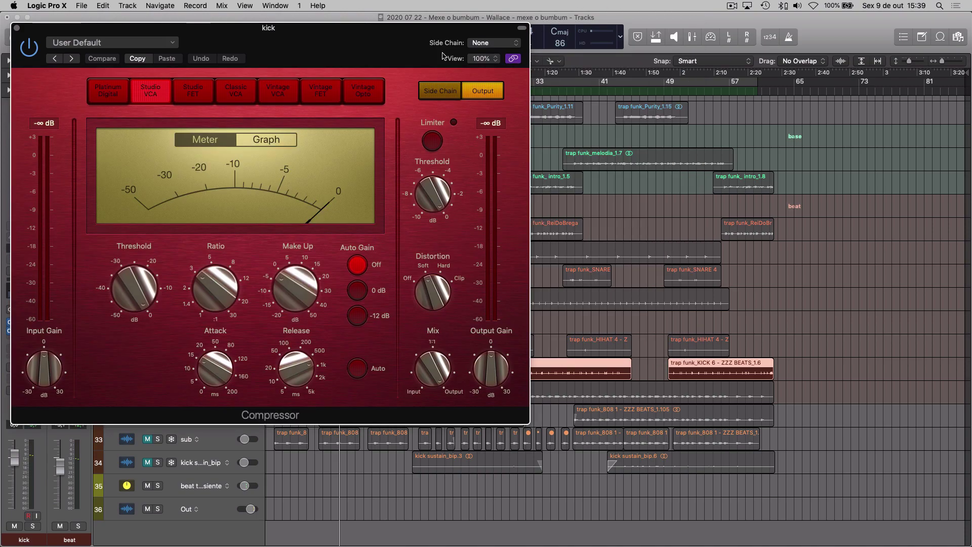
left_click_drag(387, 43, 671, 51)
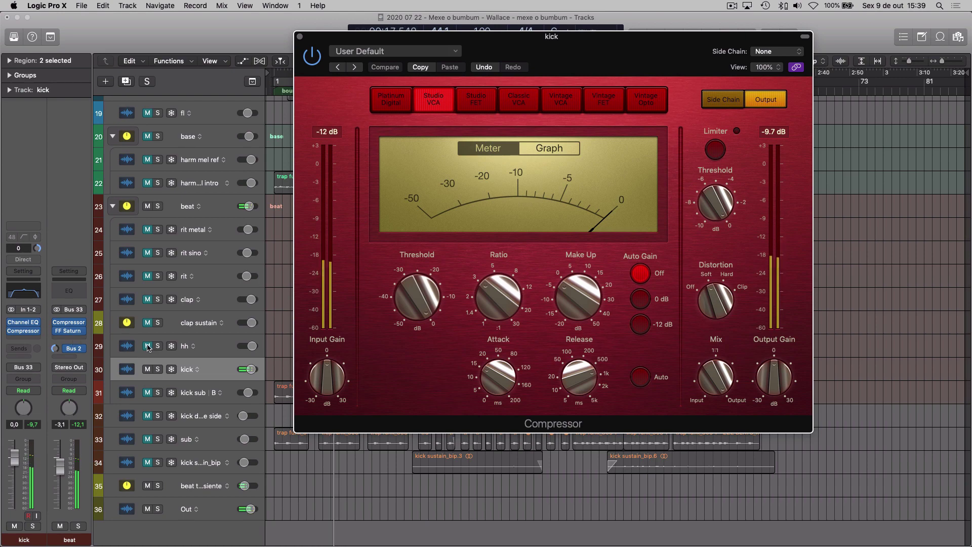
- Unmute the hh track, open its Channel EQ and play it with the kick
left_click(148, 347)
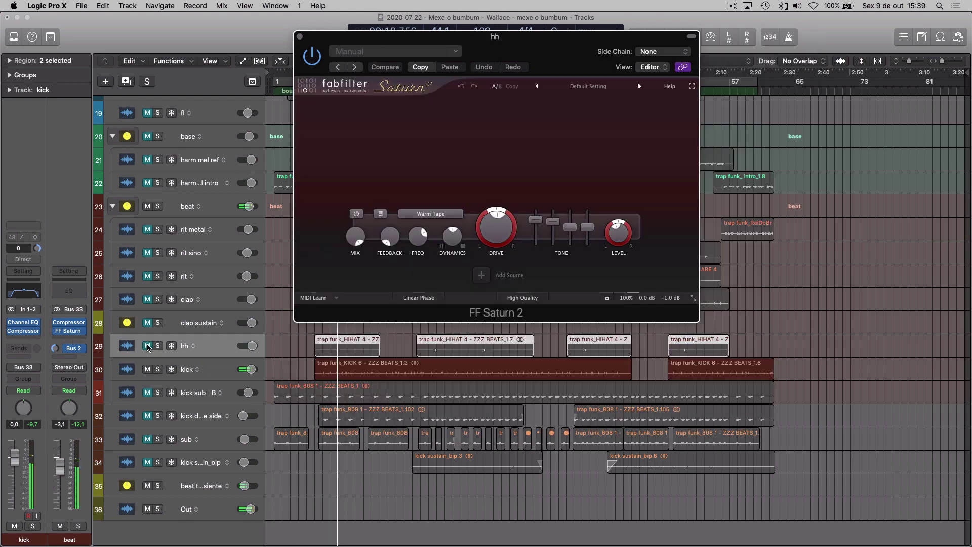
left_click(147, 347)
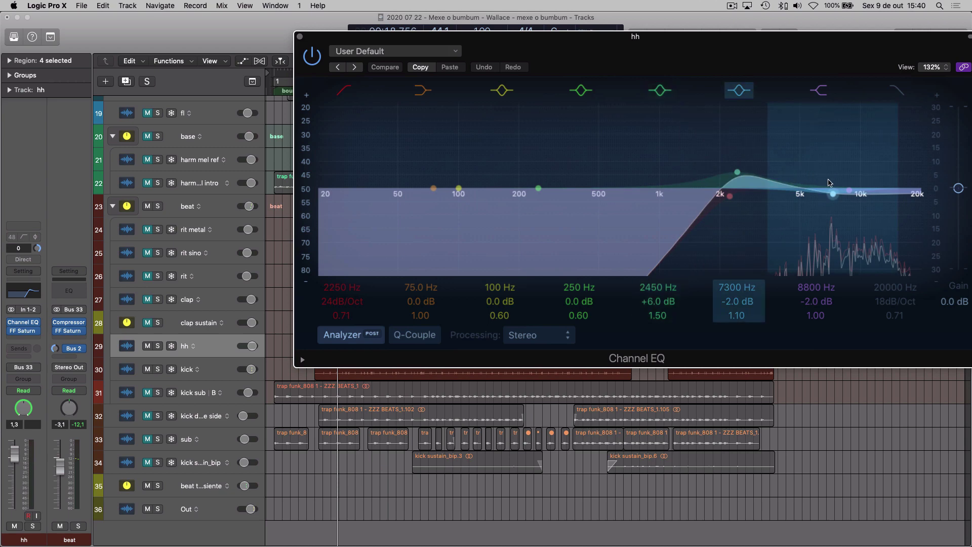
key("space")
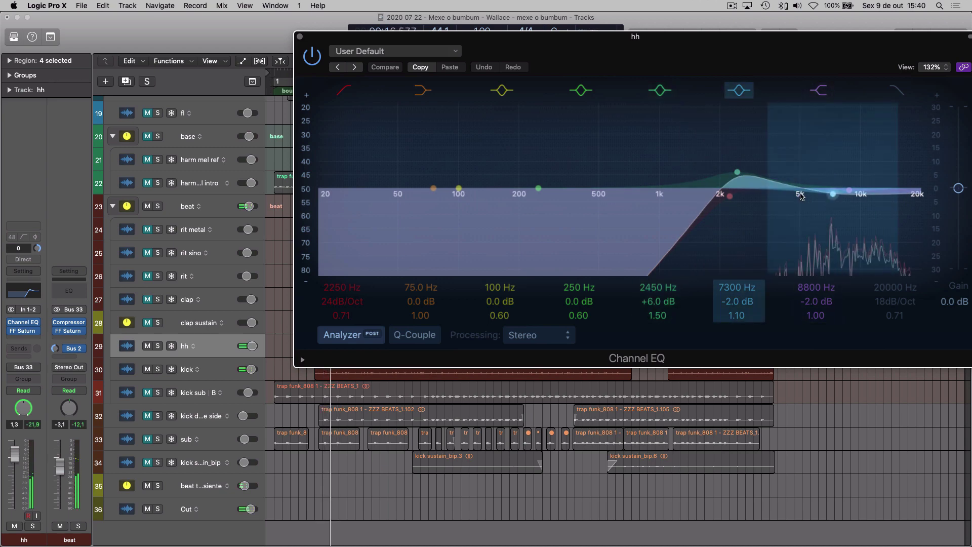
- Unmute the clap track, bypass its Channel EQ, FF Pro-Q 3, FF Saturn and Bus 1 send, and play the beat
left_click(205, 302)
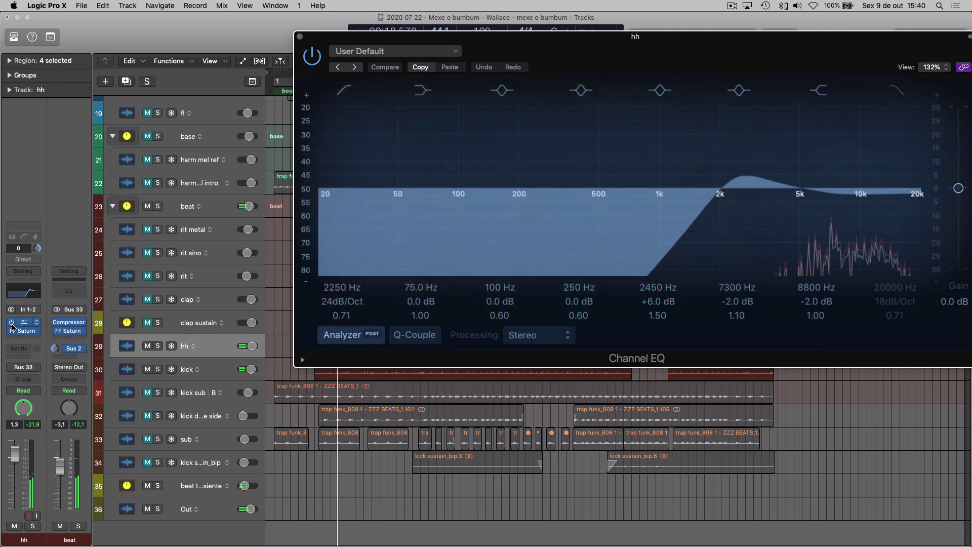
left_click(22, 322)
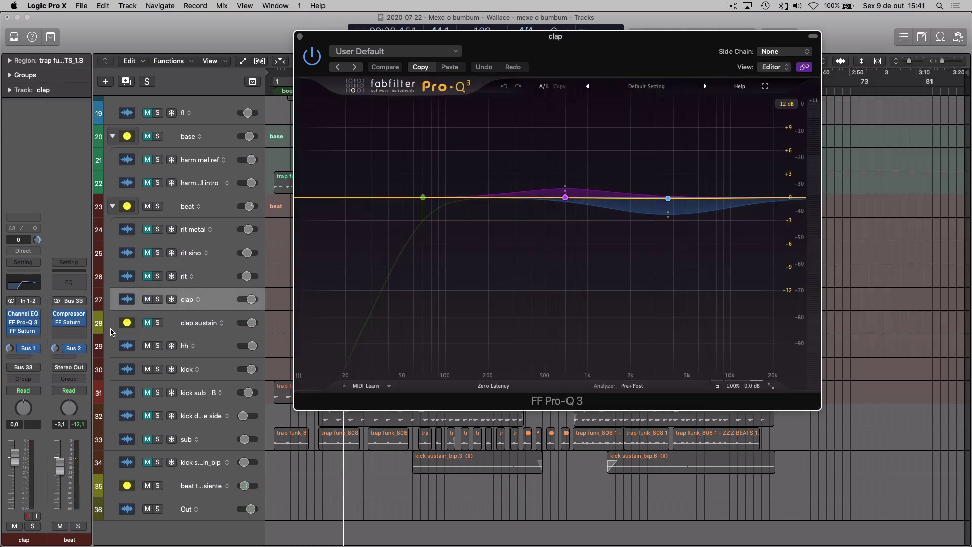
left_click(11, 314)
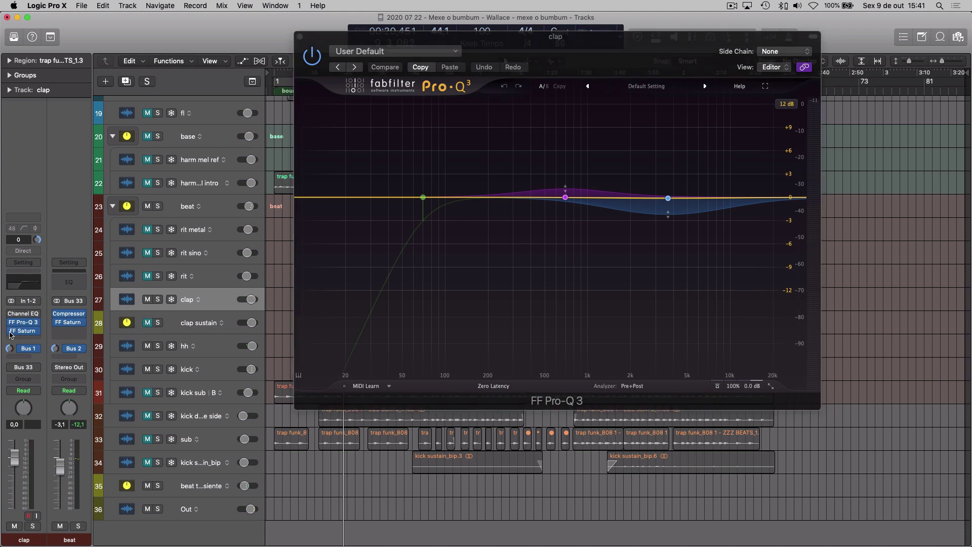
key("space")
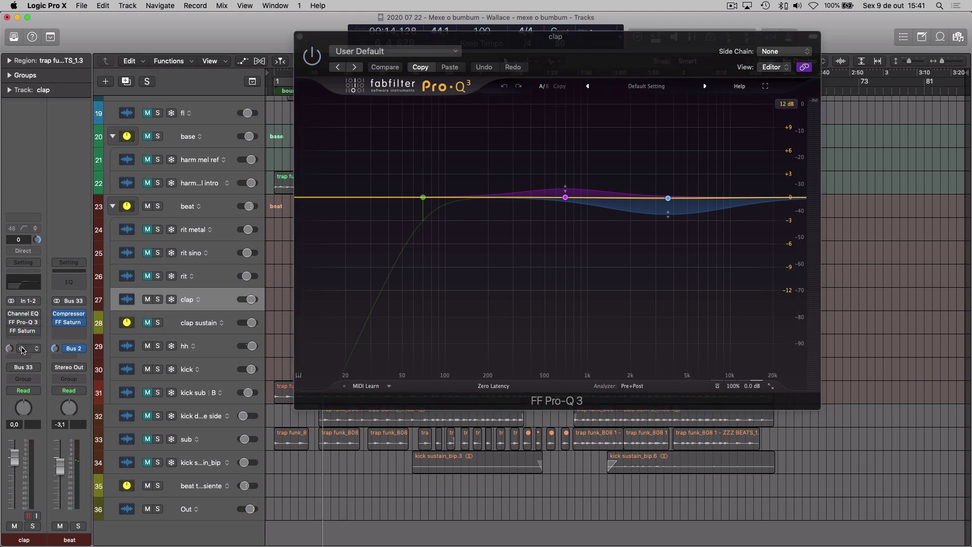
key("space")
mouse_move(422, 197)
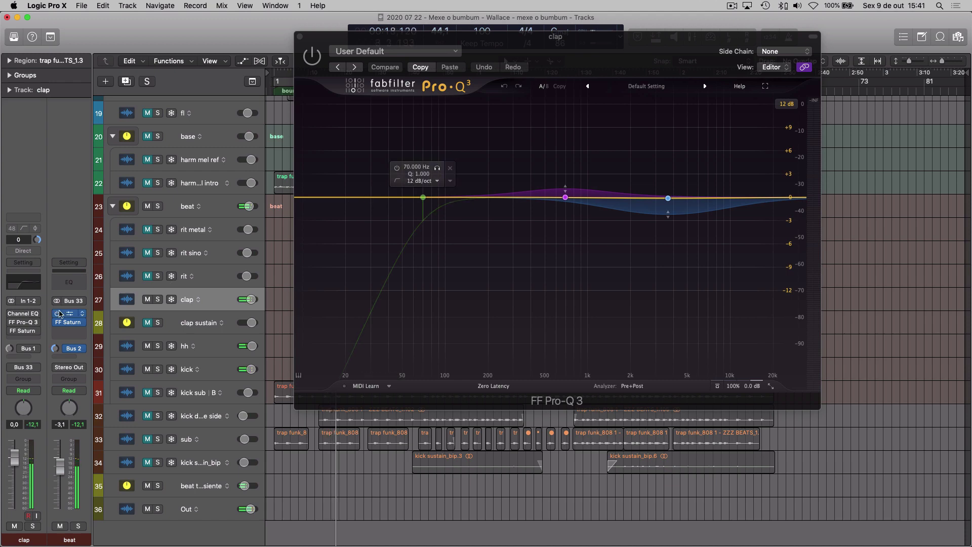
- Re-enable the clap track's Channel EQ and FF Pro-Q 3 during playback, inspecting both plug-in windows
left_click(24, 314)
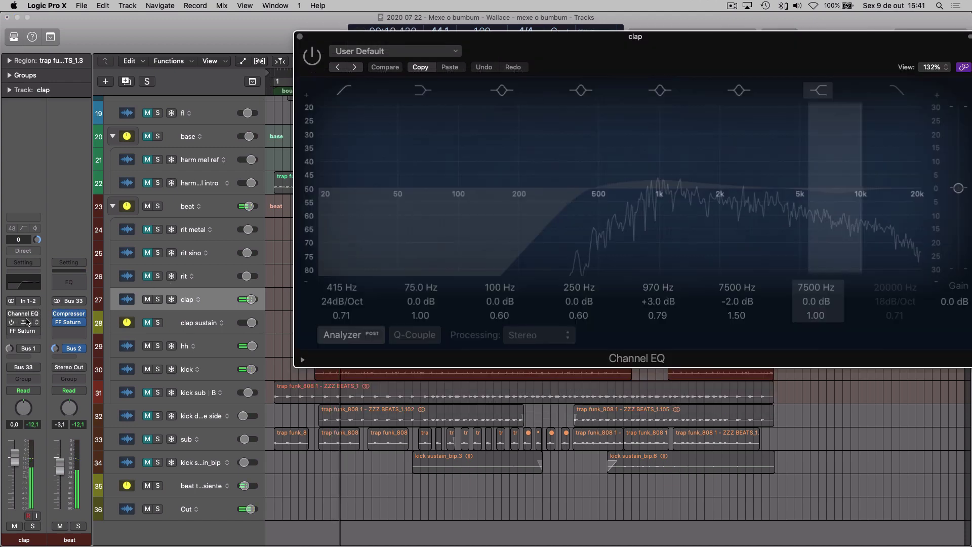
left_click(314, 59)
left_click_drag(606, 44, 461, 44)
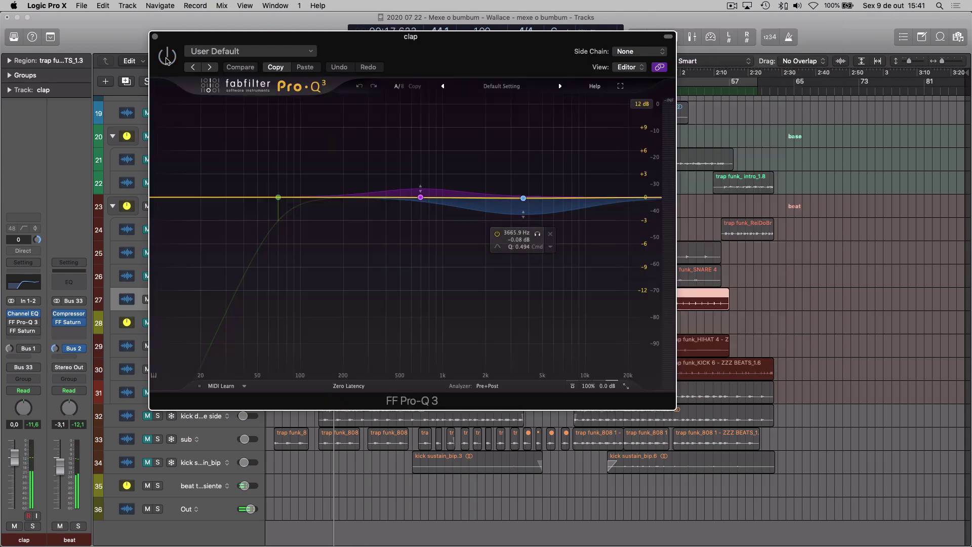
left_click(167, 58)
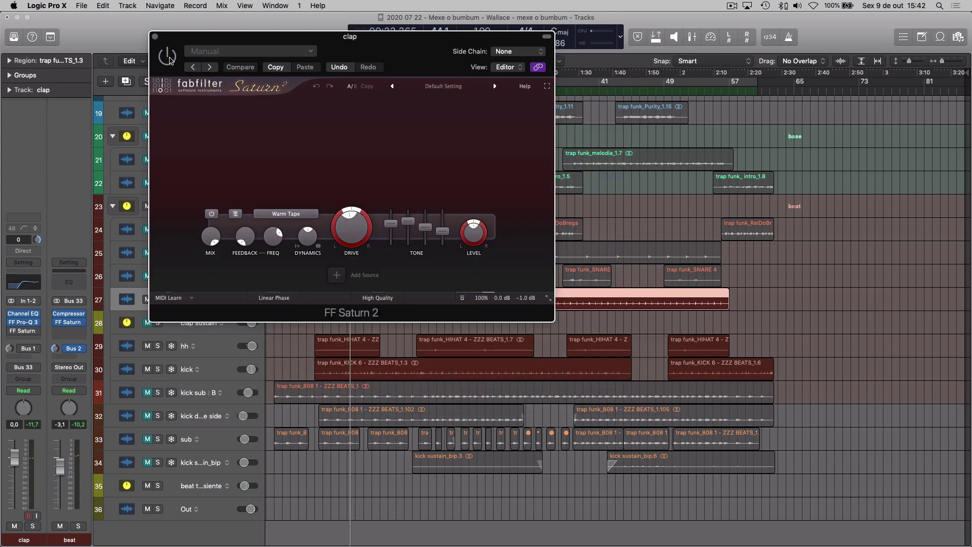
- Enable FF Saturn 2 on the clap track and compare playback with it bypassed and active
key("space")
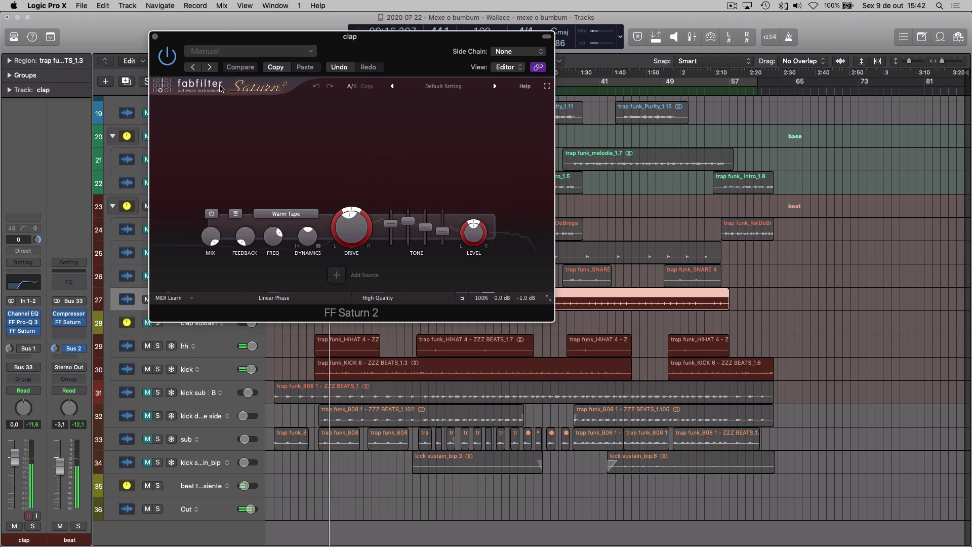
left_click_drag(363, 55, 615, 92)
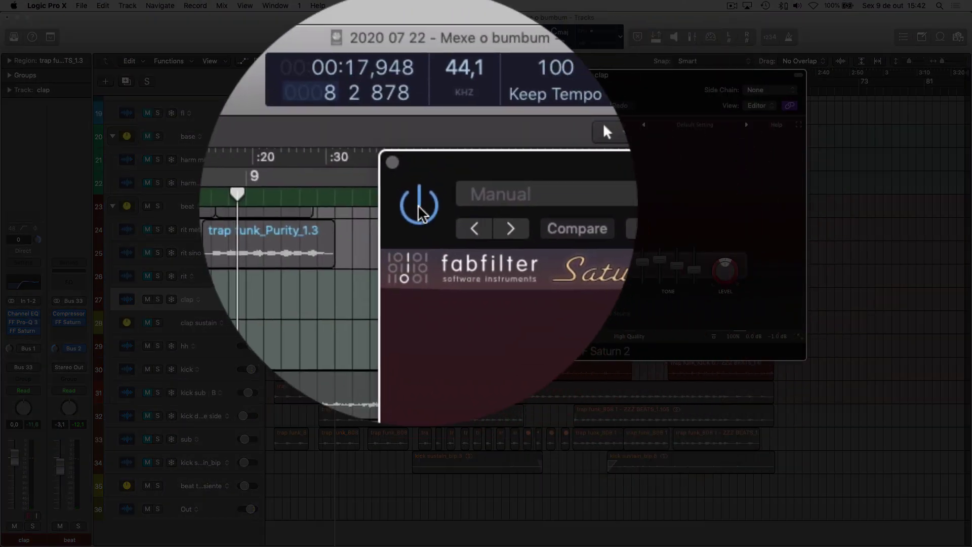
left_click(420, 212)
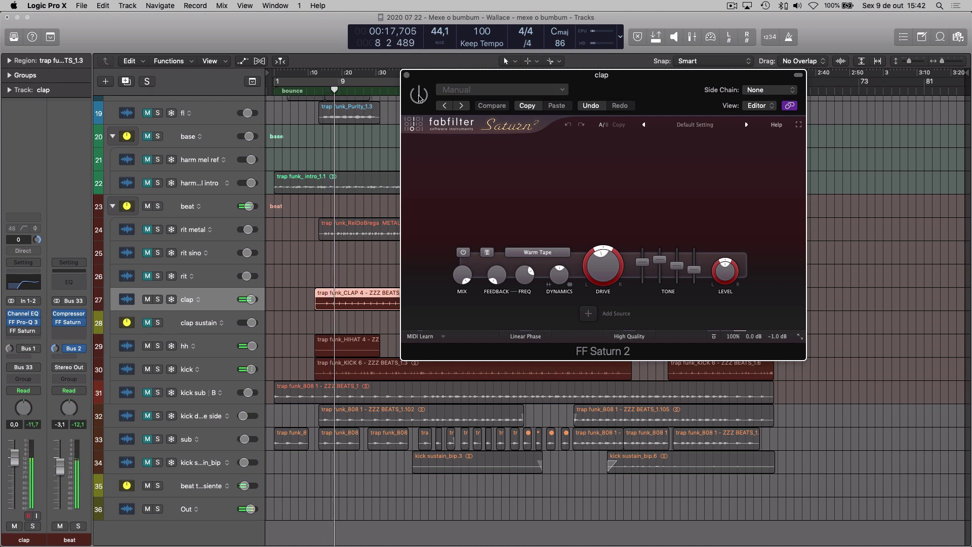
left_click(419, 95)
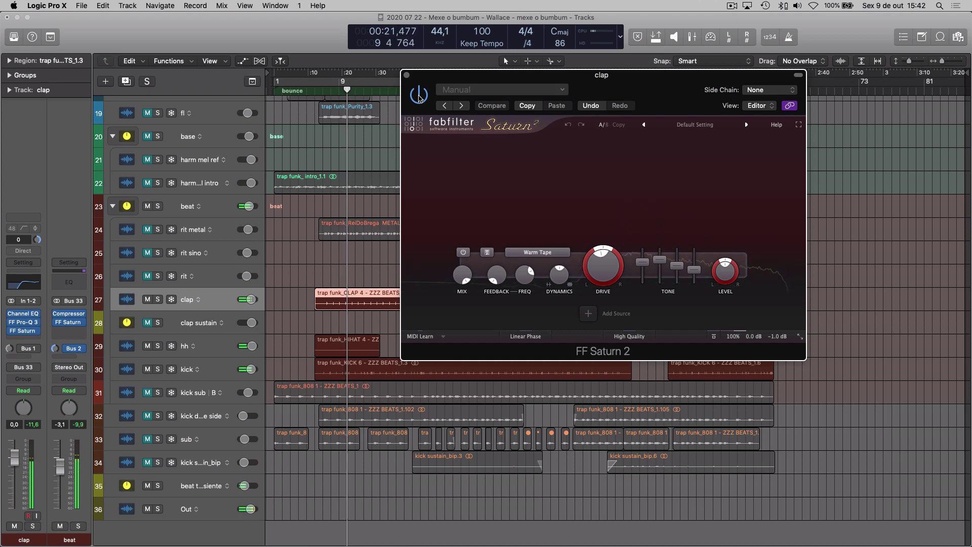
- Inspect the ValhallaVintageVerb on the clap sustain channel and re-enable the clap track's Bus 1 send
key("Down")
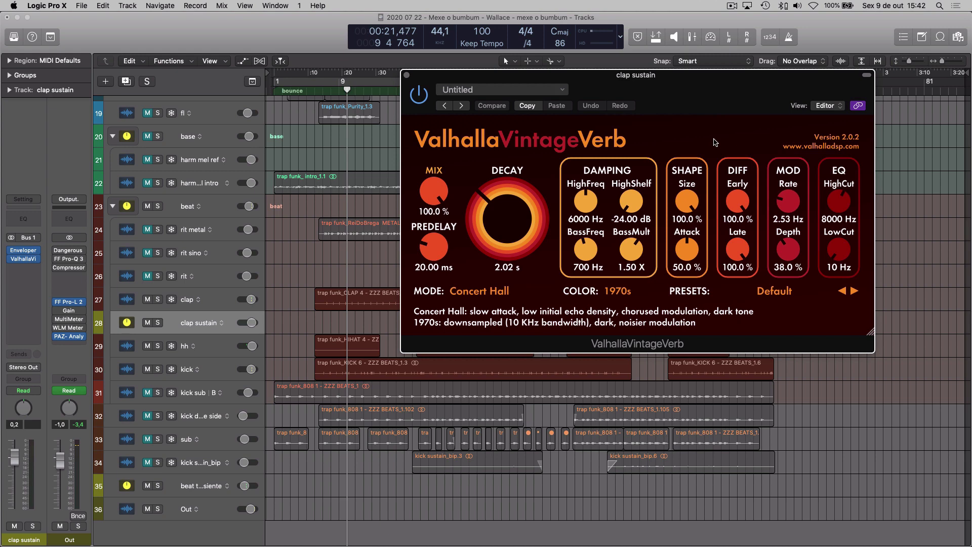
key("space")
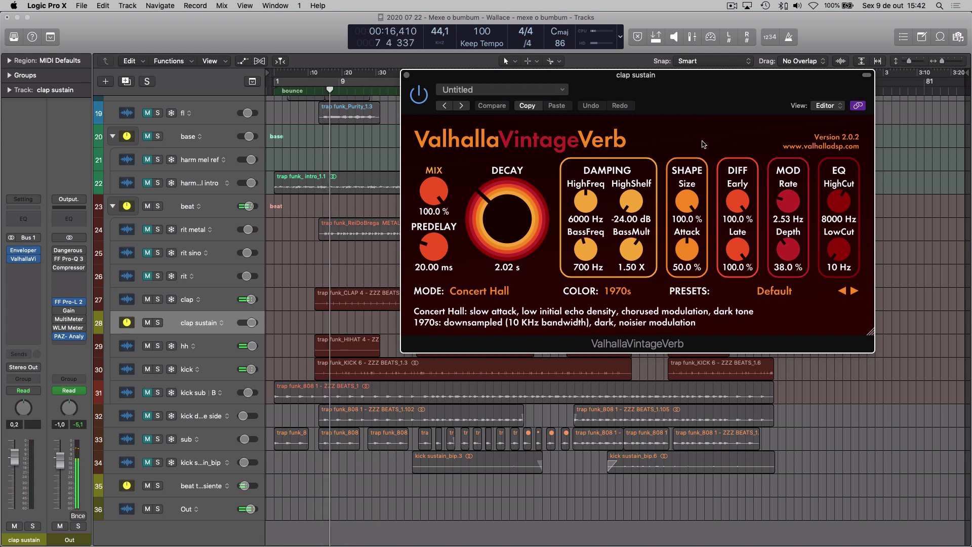
left_click(190, 307)
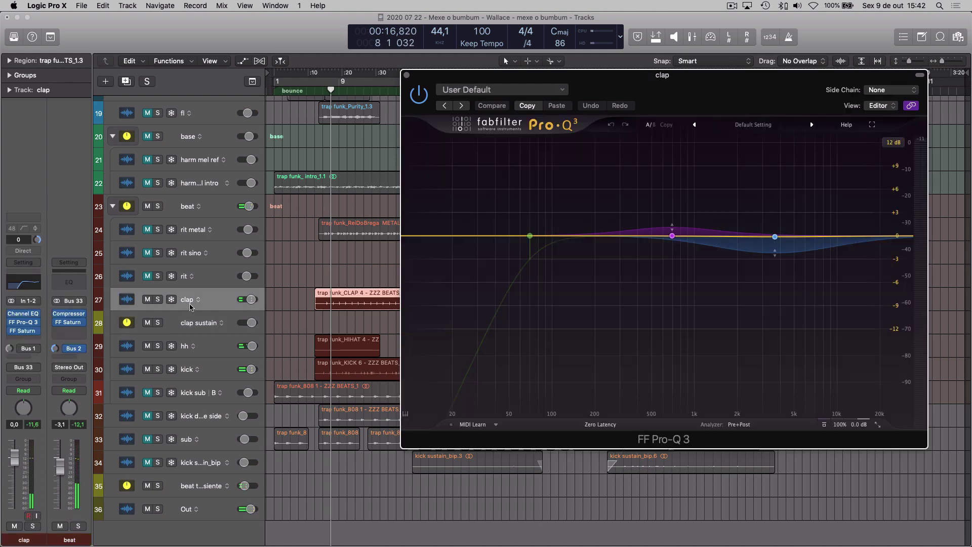
left_click(22, 351)
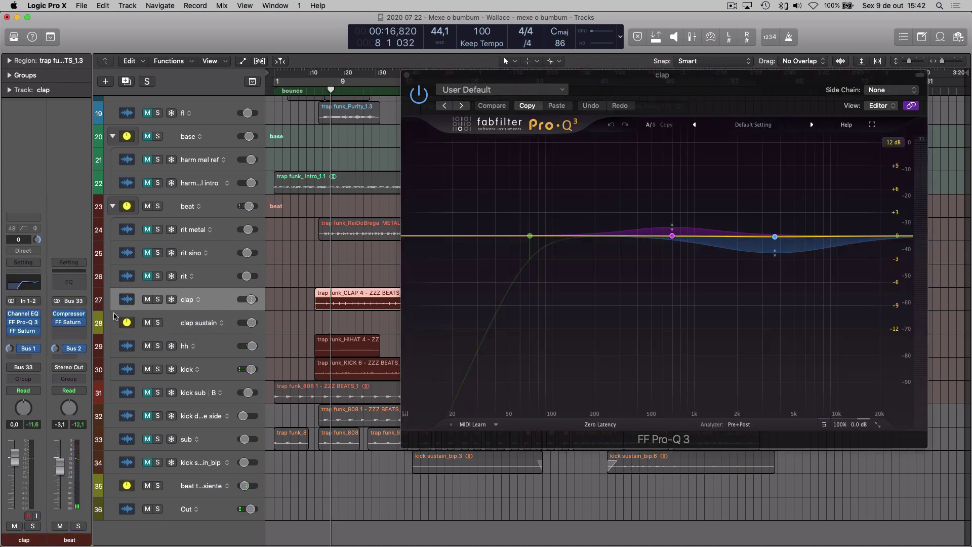
- Select the clap sustain channel and compare playback with it muted and unmuted
left_click(114, 317)
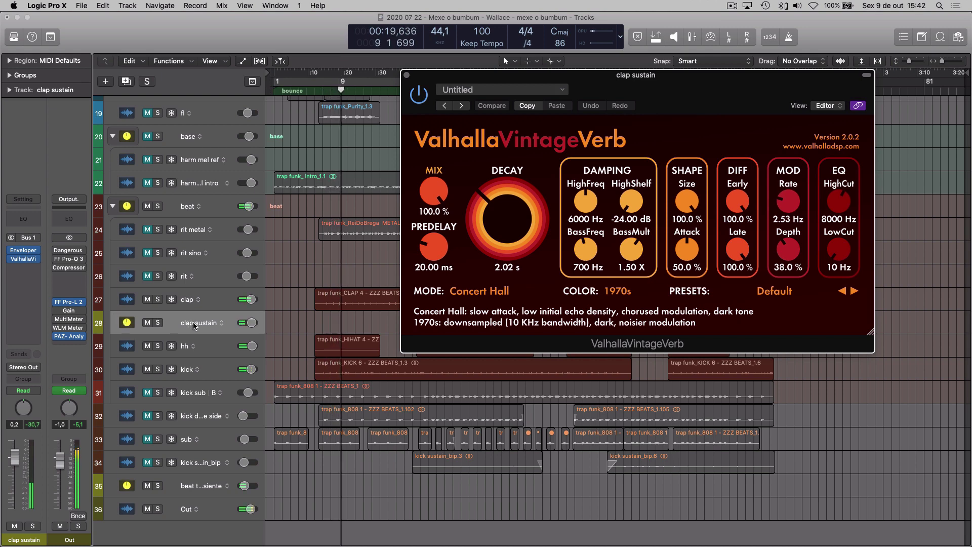
key("m")
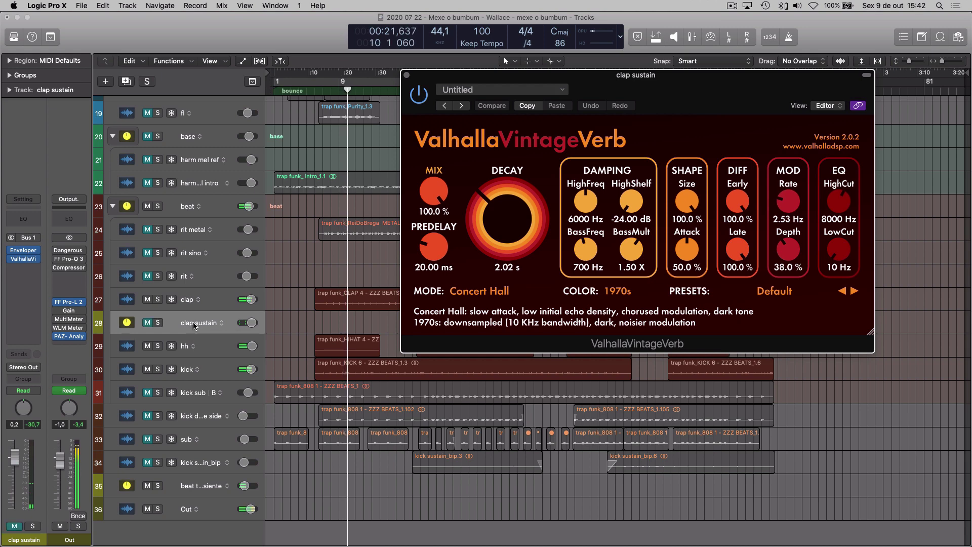
key("m")
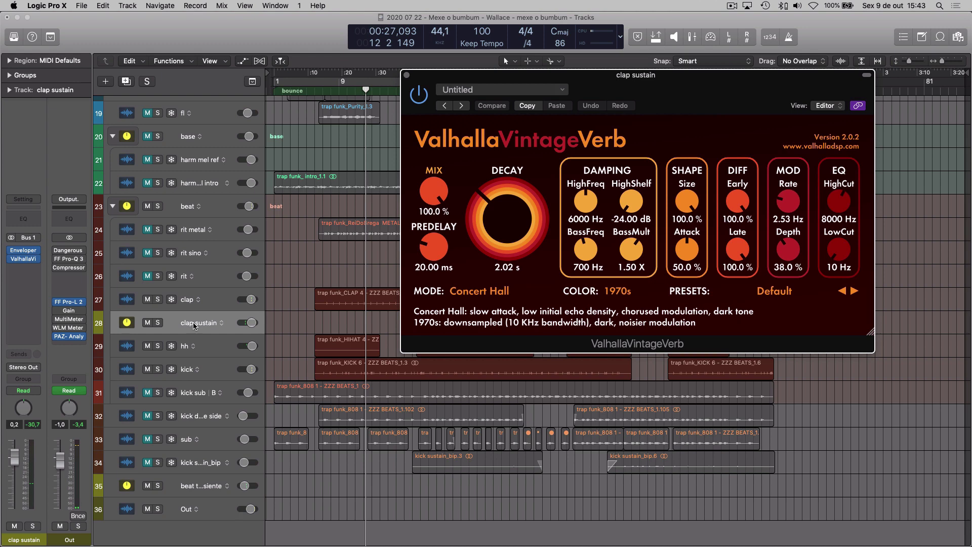
- Close the plug-in window, unmute the rit track and play it with the beat from around bar 20
key("Up")
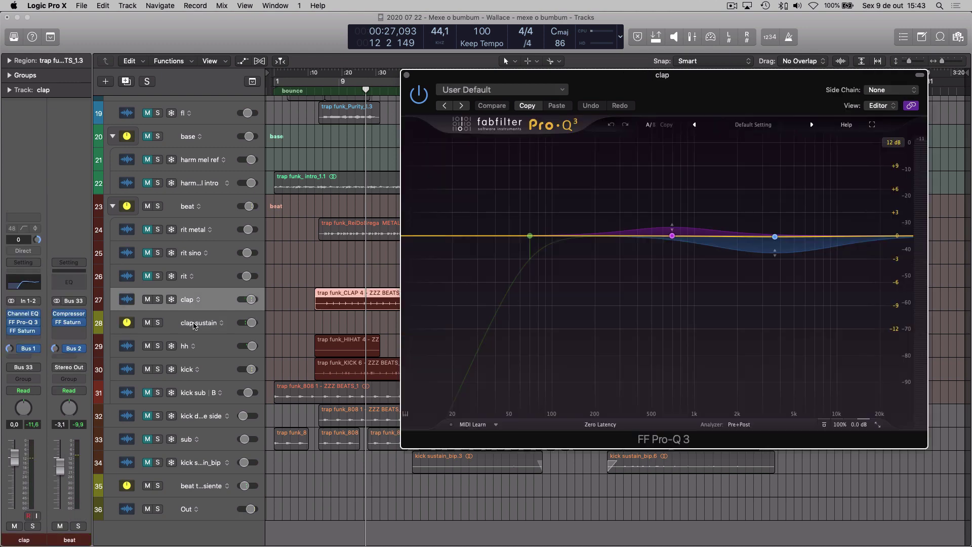
key("Up")
key("super+w")
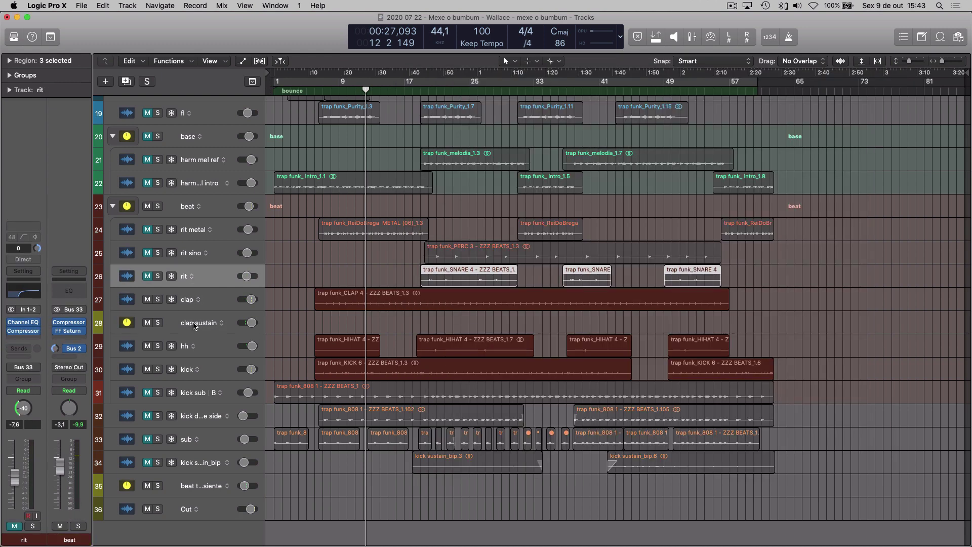
key("space")
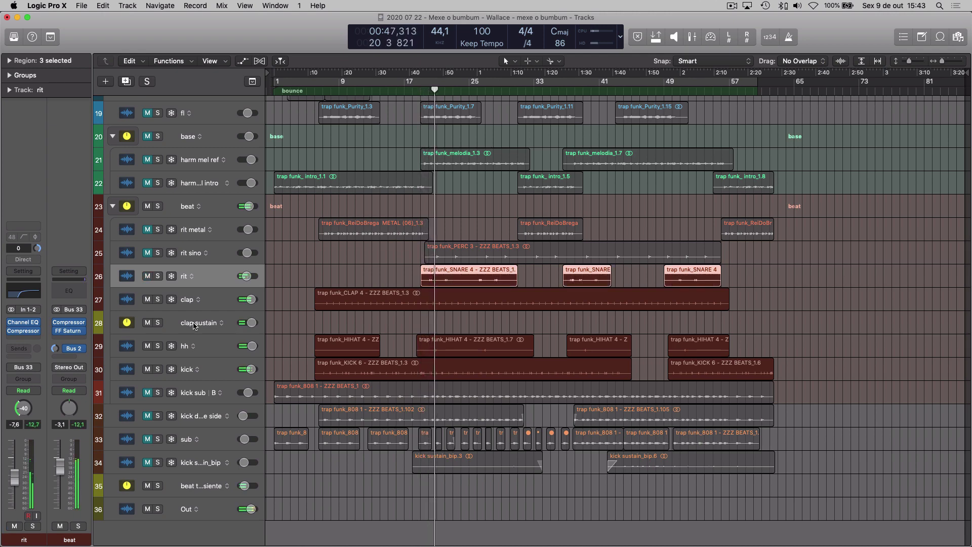
key("comma")
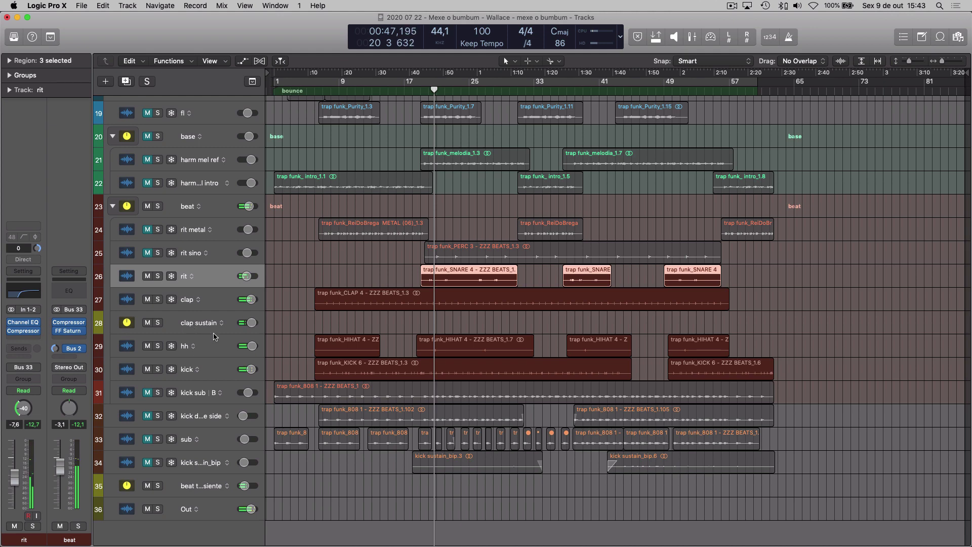
- Inspect the Channel EQ and Compressor settings on the rit track, repositioning the plug-in windows
key("v")
left_click_drag(782, 75, 561, 63)
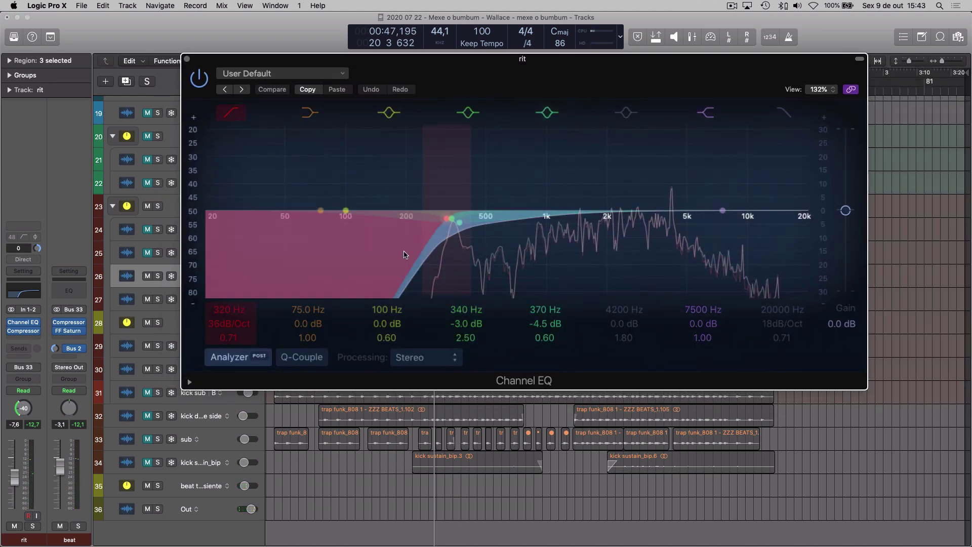
key("Down")
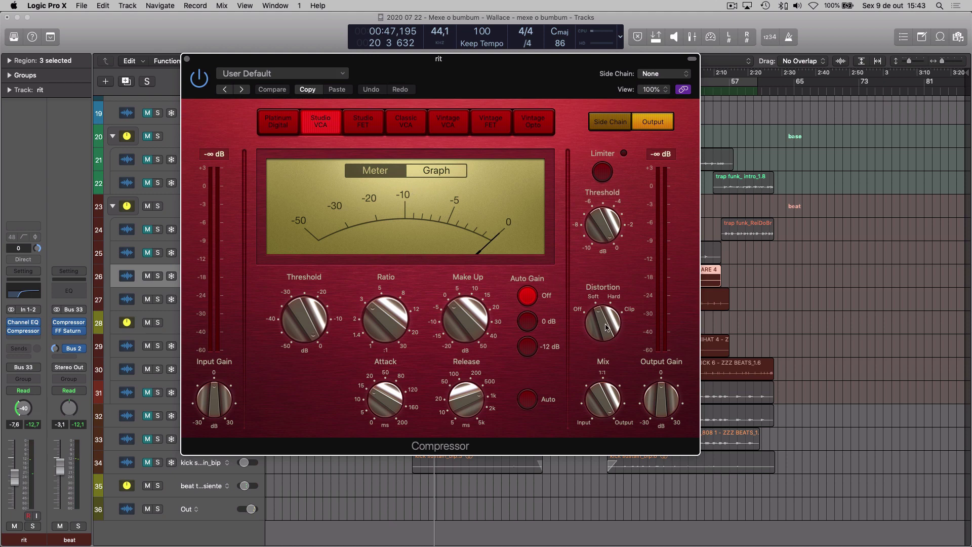
- Audition the rit track with its Channel EQ and Compressor bypassed, then re-enable both plug-ins
key("space")
mouse_move(23, 333)
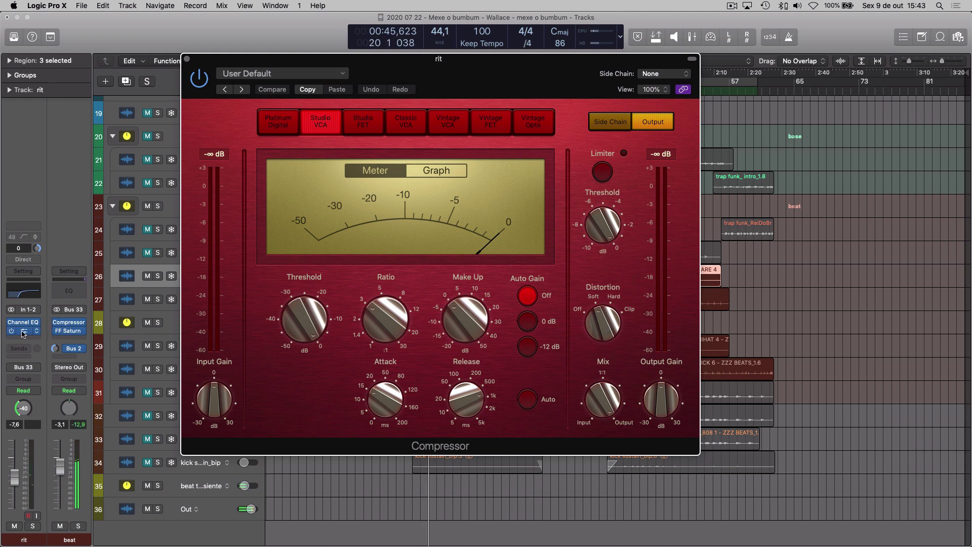
key("space")
left_click_drag(11, 323, 11, 332)
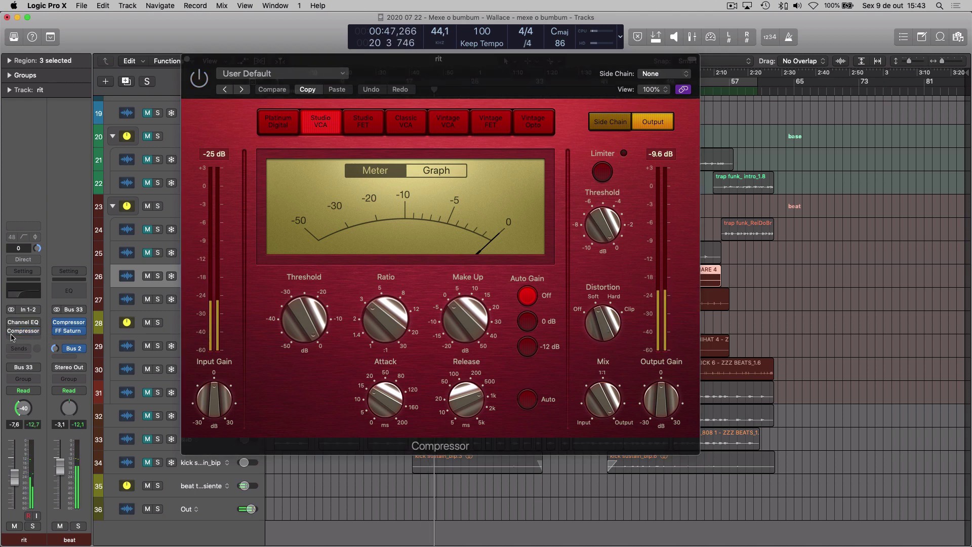
key("space")
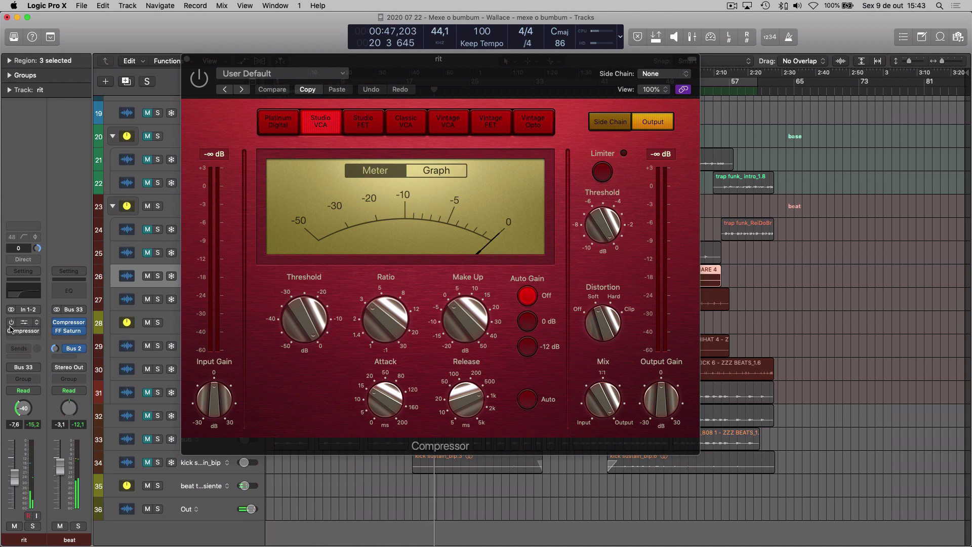
left_click(11, 323)
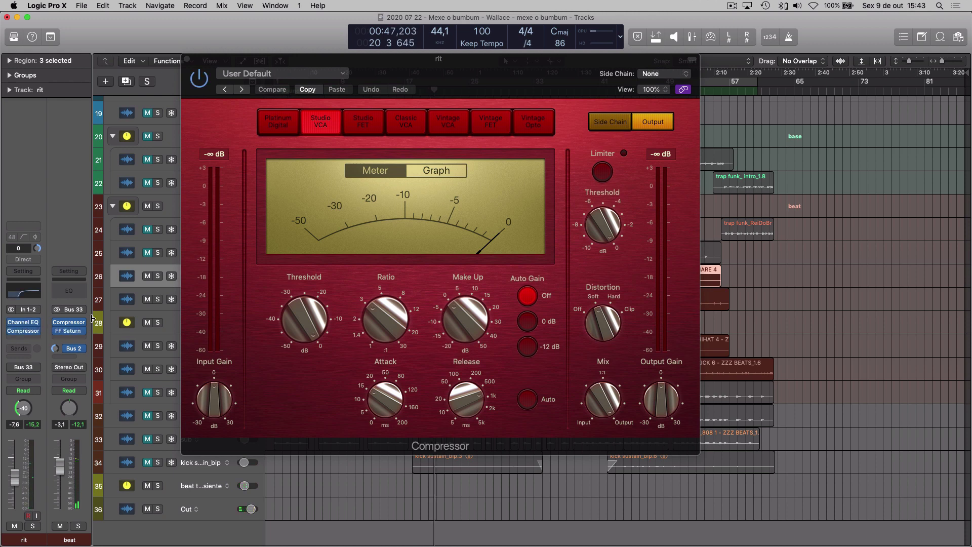
- Close the Compressor window, unmute the rit sino track and play it with the beat
key("super+w")
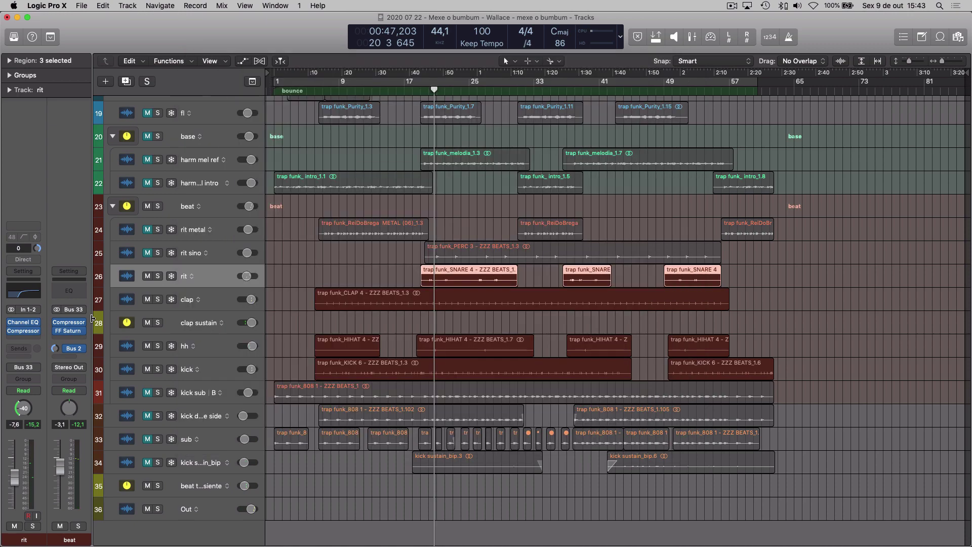
key("Up")
key("m")
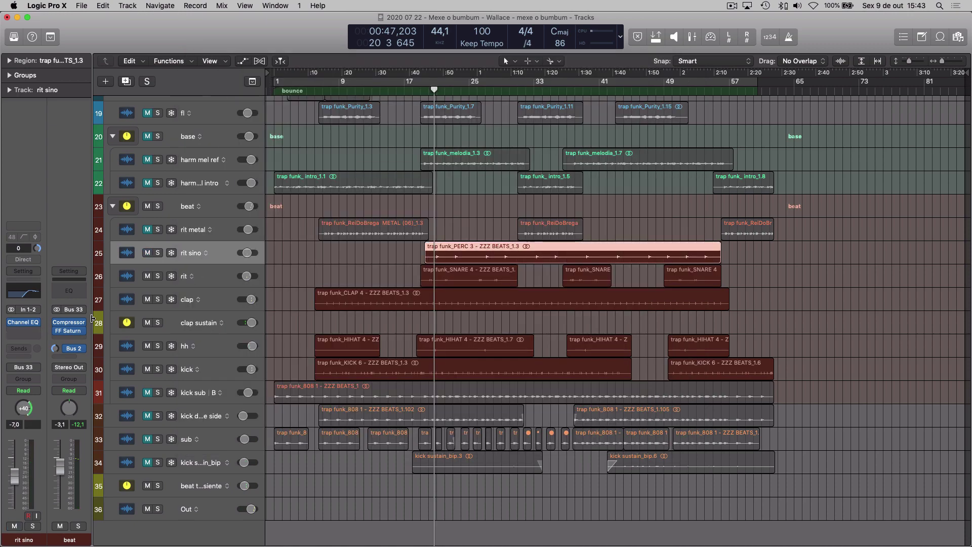
key("space")
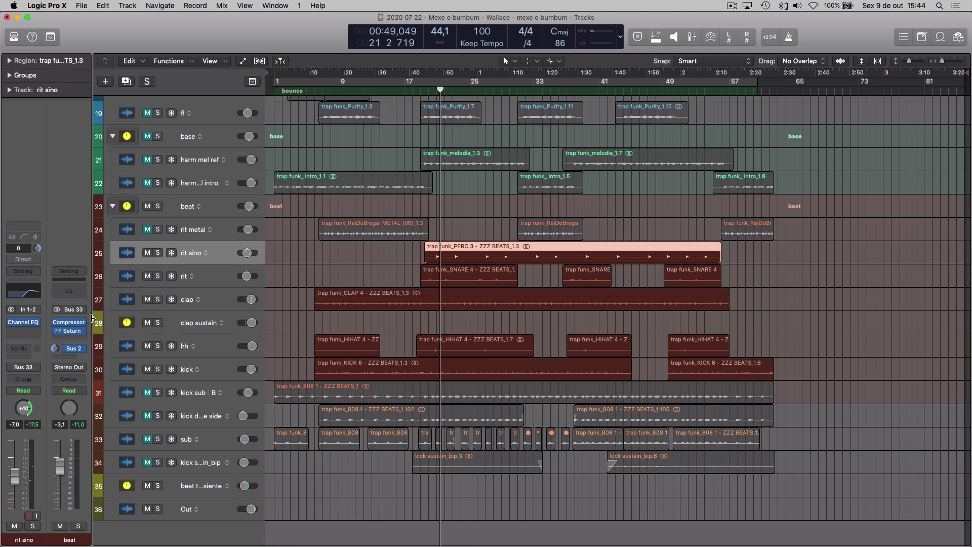
- Open the rit sino track's Channel EQ and audition the track with the EQ bypassed and re-enabled
key("v")
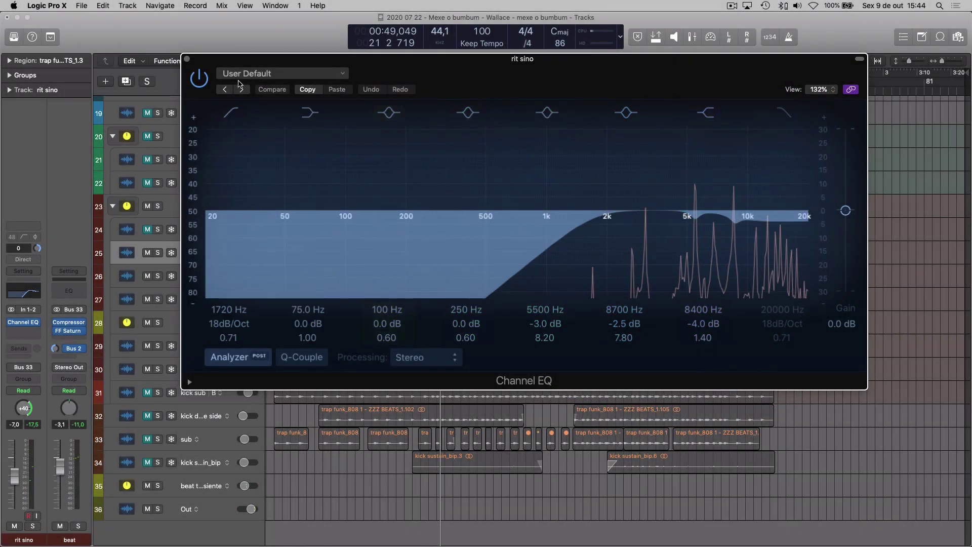
left_click(201, 79)
key("space")
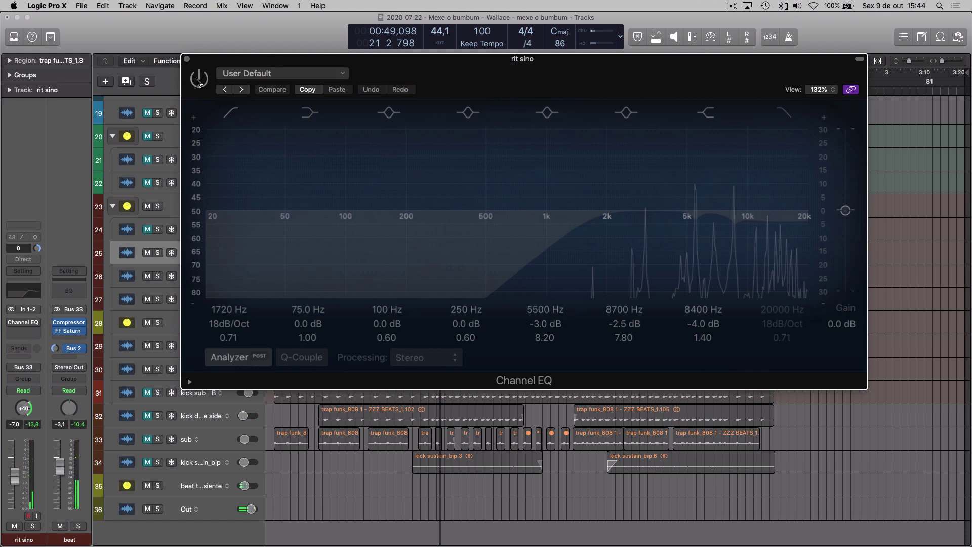
left_click(198, 80)
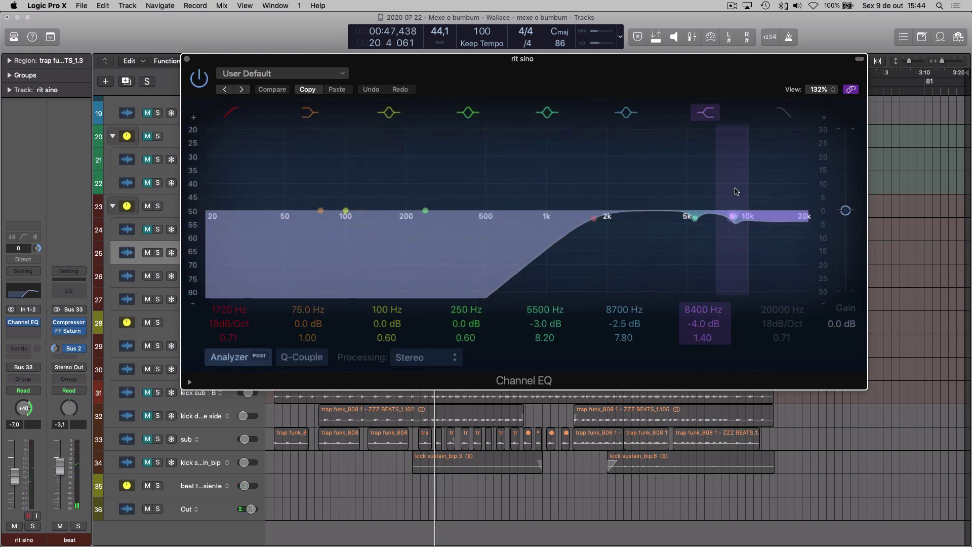
key("space")
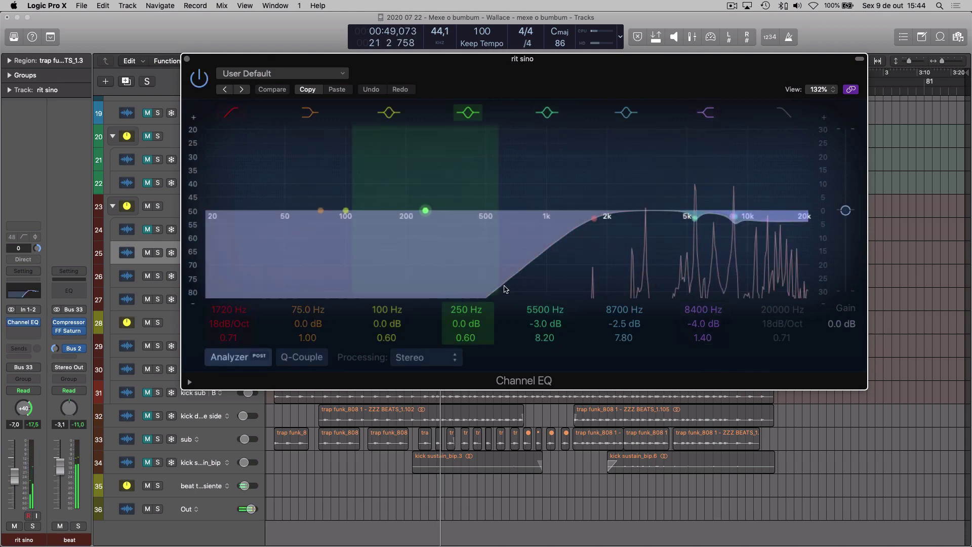
- Enable the Dangerous BAX EQ on the mixer's Out channel, inspect its settings and return to the tracks view
key("super+w")
key("x")
left_click_drag(671, 72, 502, 69)
scroll(835, 238, "right", 8)
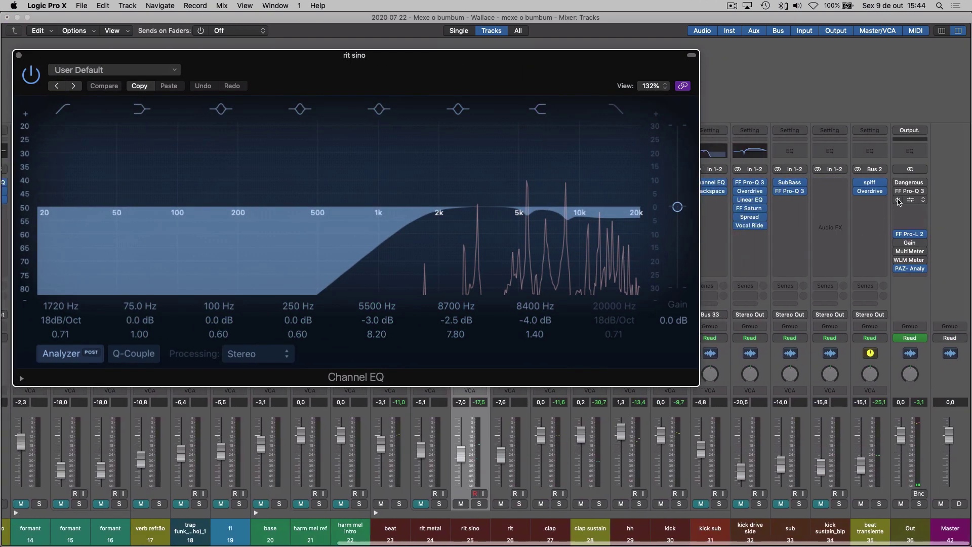
left_click(898, 184)
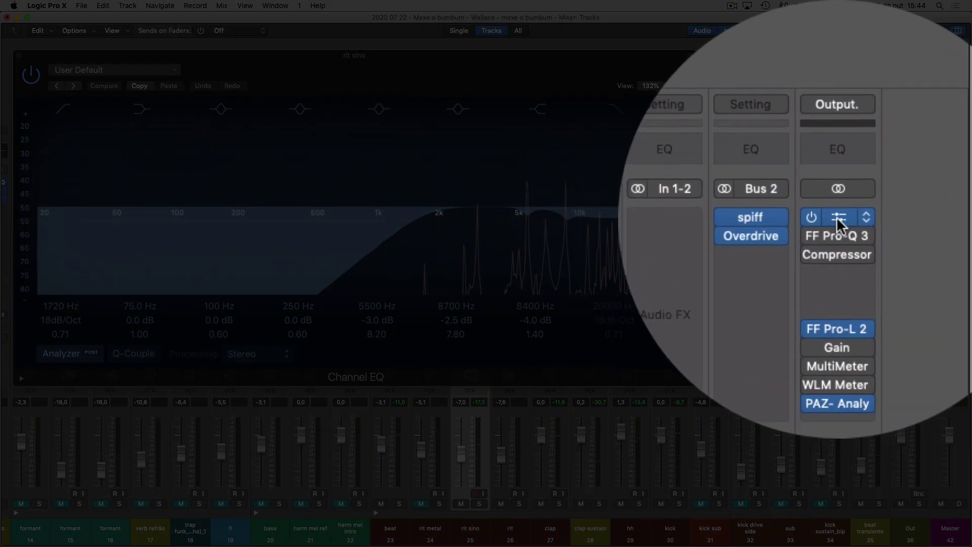
left_click(909, 183)
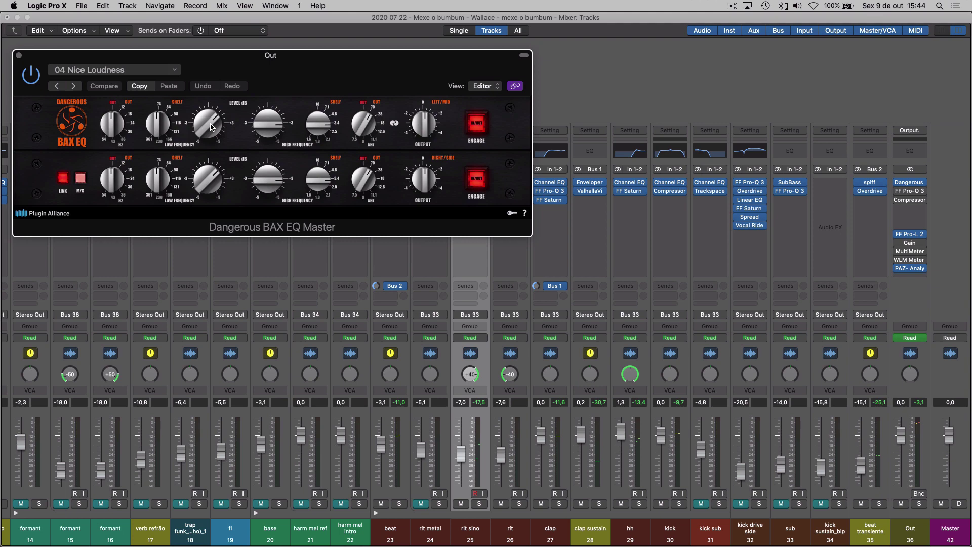
key("super+w")
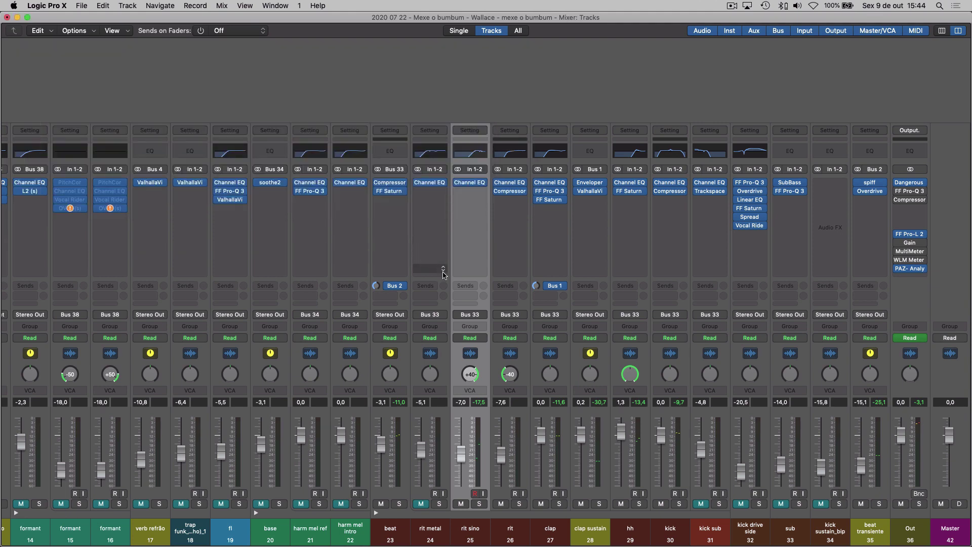
key("super+w")
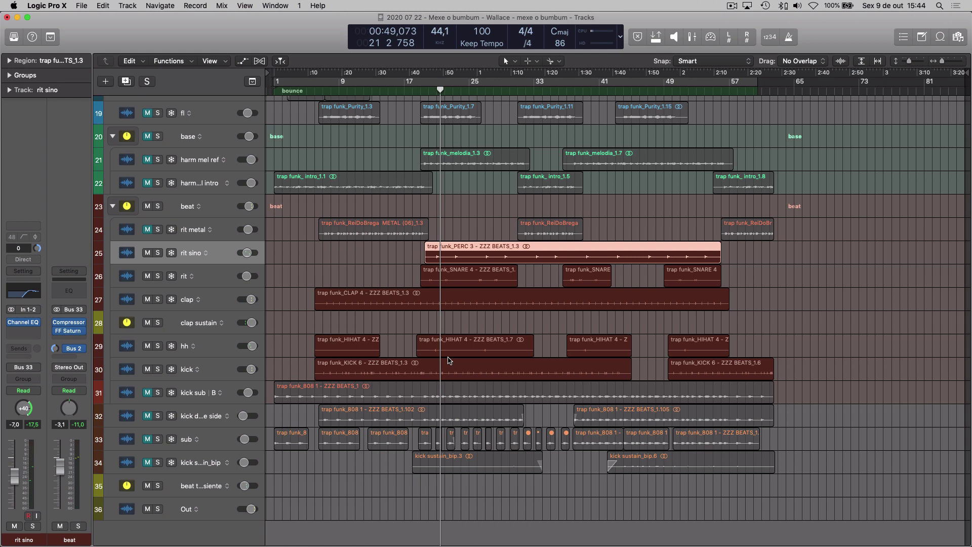
- Unmute the rit metal track, playing it with the beat from around bar 7, and inspect its Channel EQ settings
key("space")
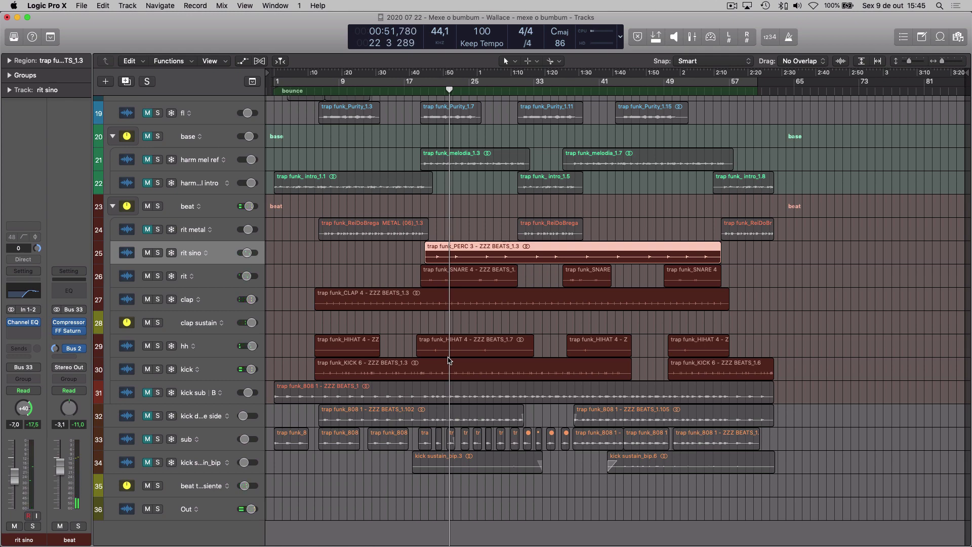
key("Up")
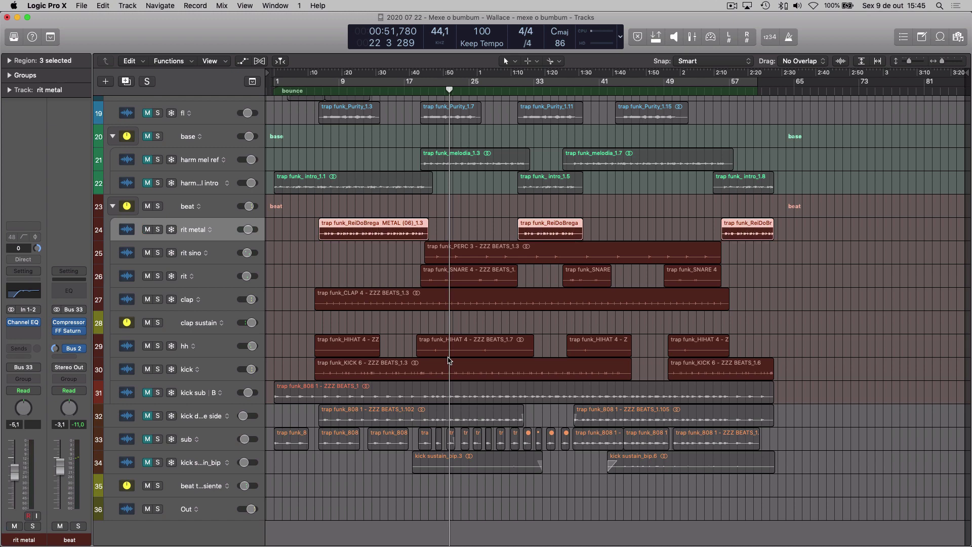
key("shift+space")
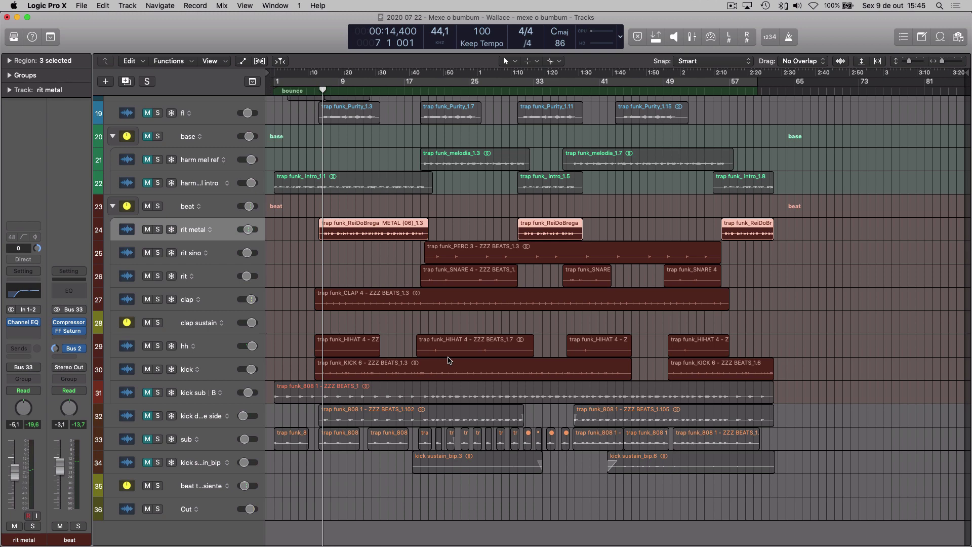
key("space")
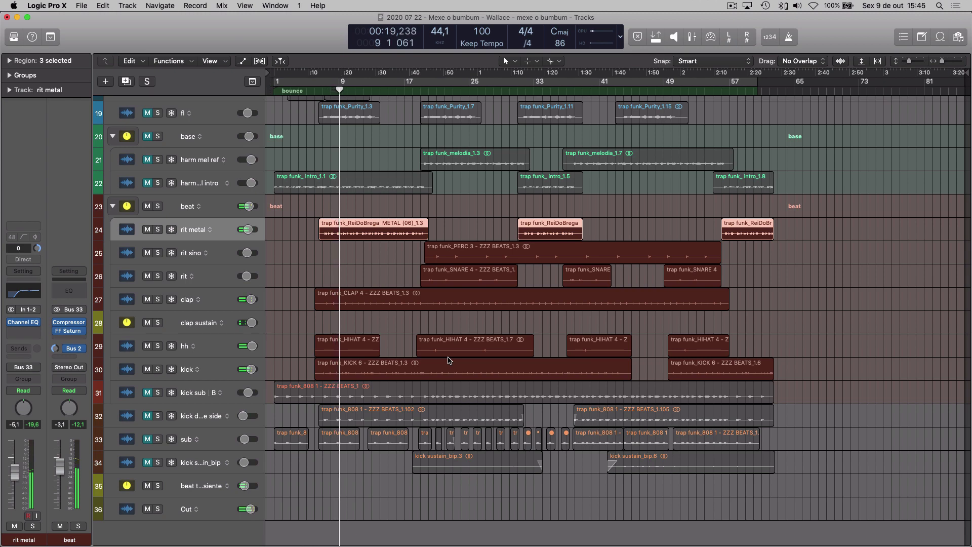
key("v")
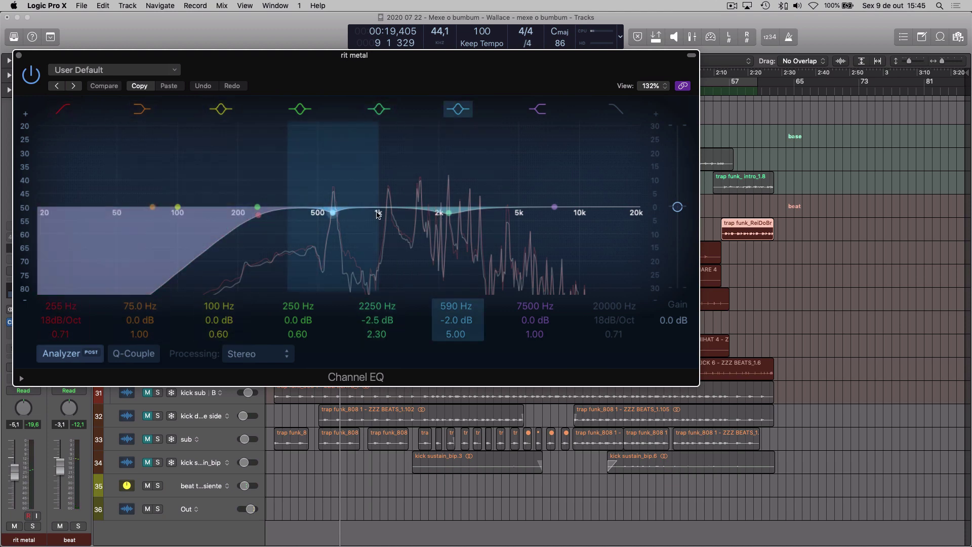
key("super+w")
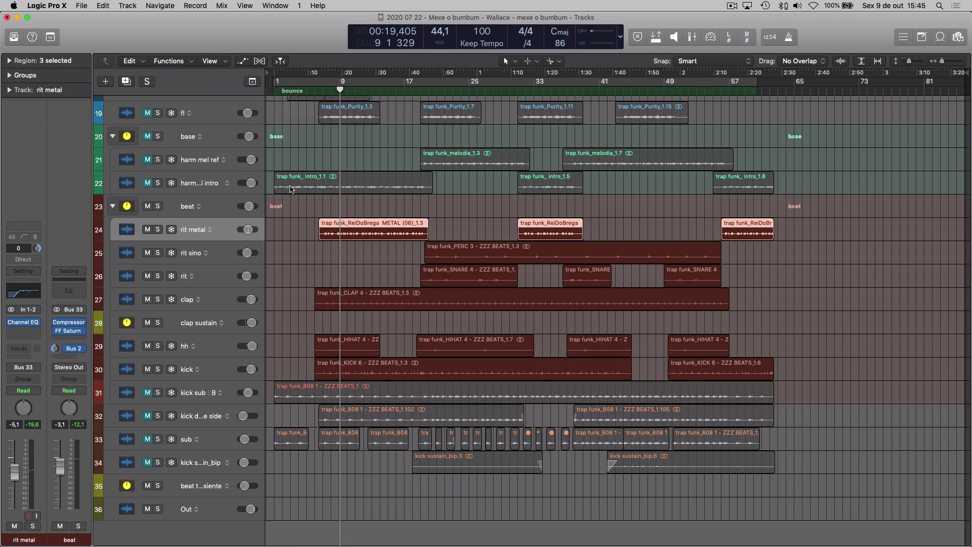
- Audition the beat bus with its Compressor and FF Saturn bypassed and re-enabled
key("Up")
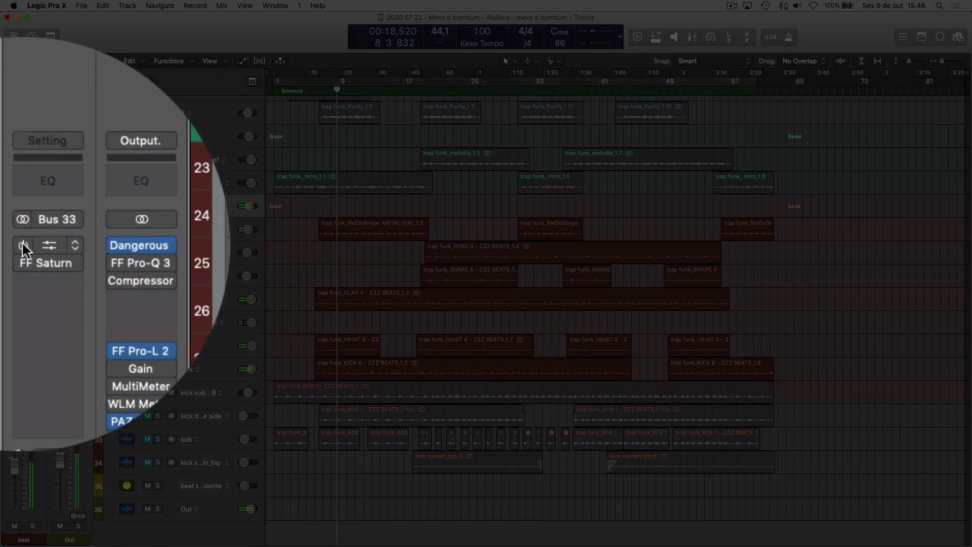
left_click_drag(10, 245, 10, 256)
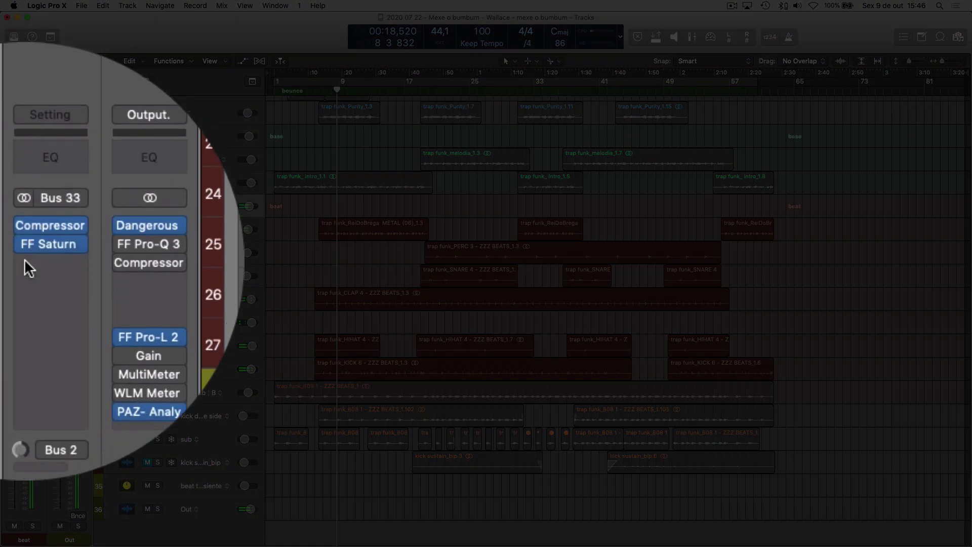
key("space")
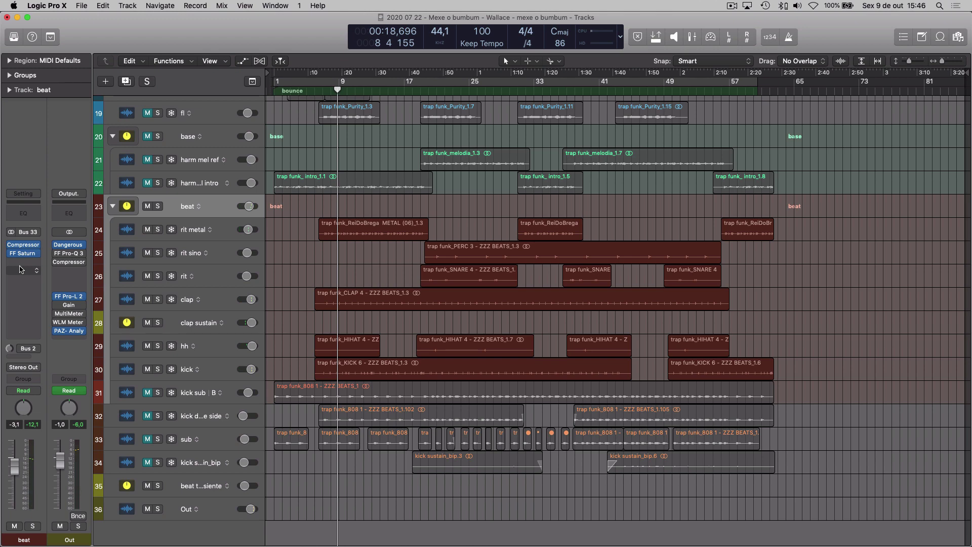
- Inspect the beat bus's Compressor attack and release and its FF Saturn 2 tone settings, repositioning the Compressor window
key("v")
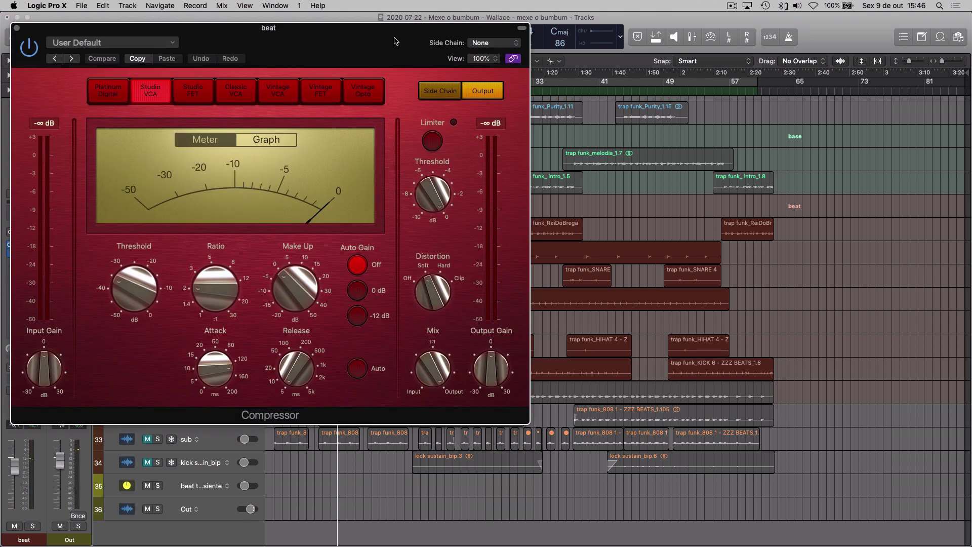
left_click_drag(396, 41, 588, 91)
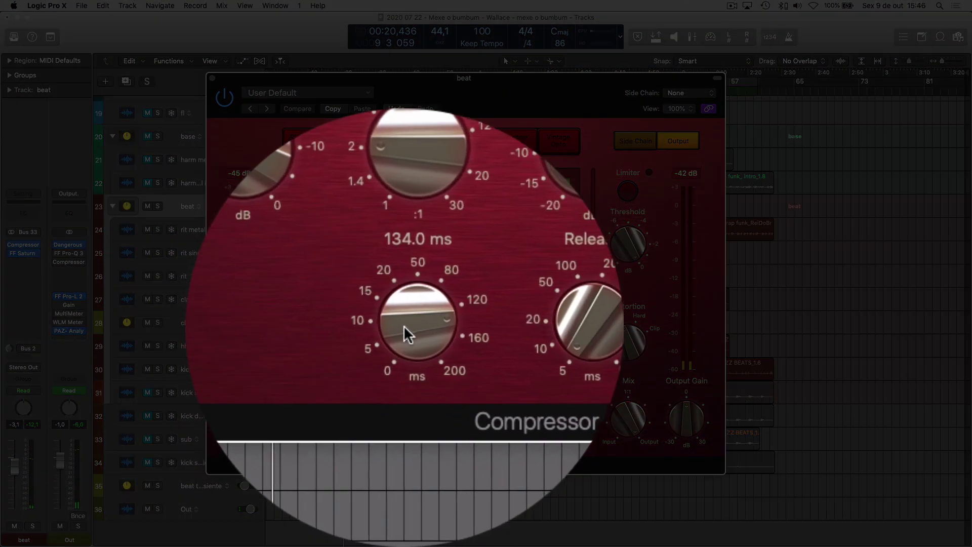
mouse_move(507, 404)
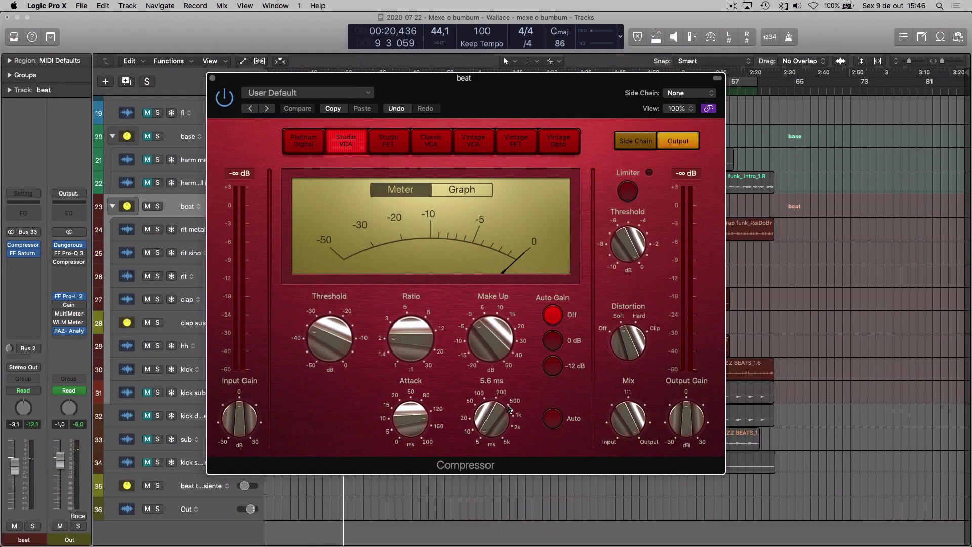
key("space")
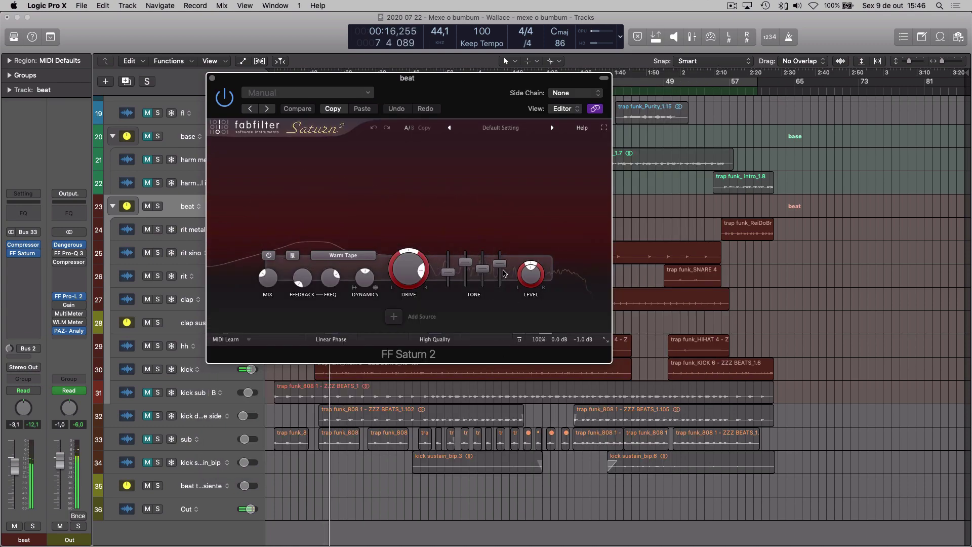
mouse_move(467, 266)
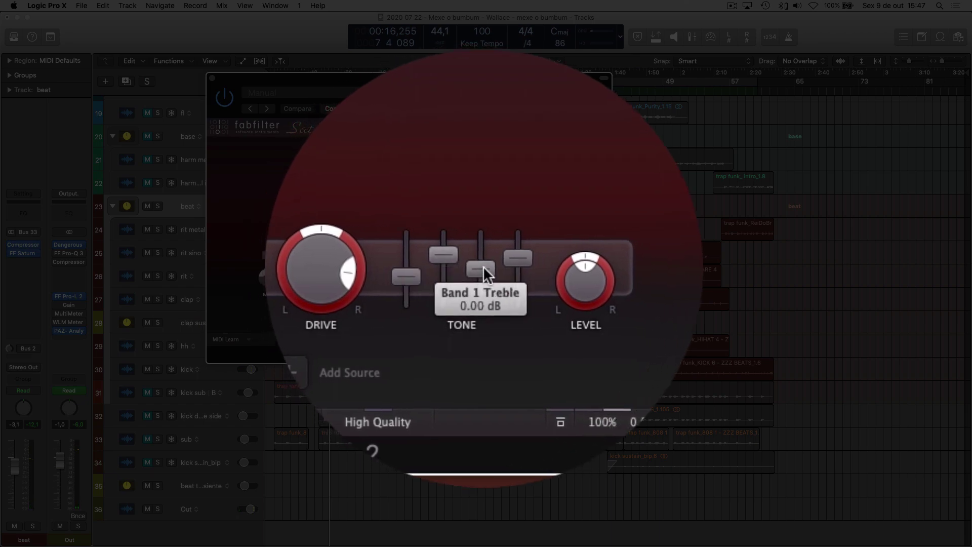
mouse_move(496, 265)
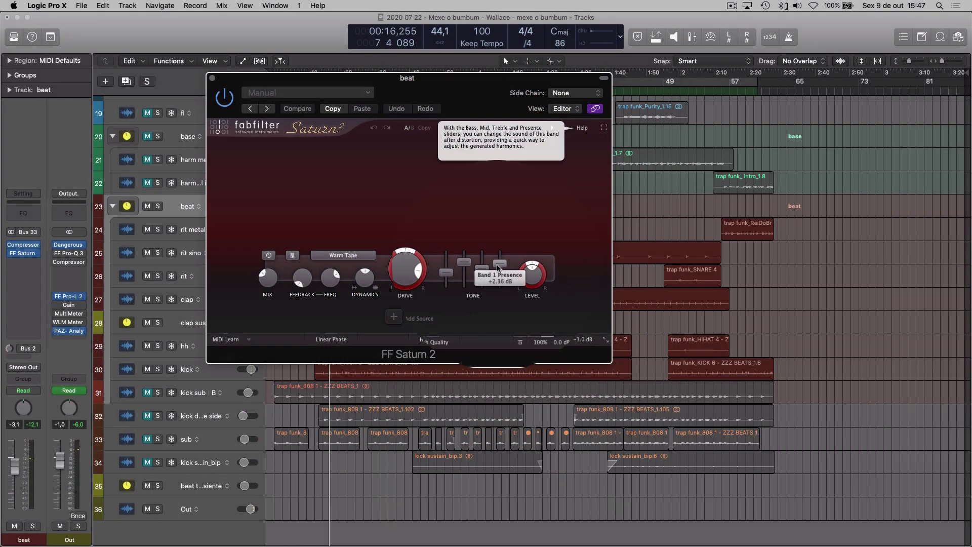
- Audition the beat with FF Saturn 2 bypassed and re-enabled, and close the plug-in window
left_click(224, 97)
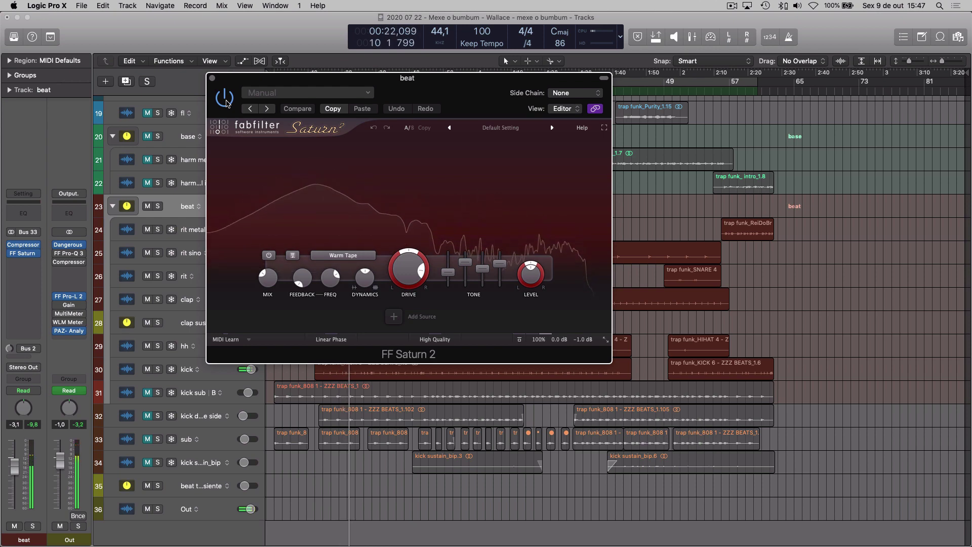
key("space")
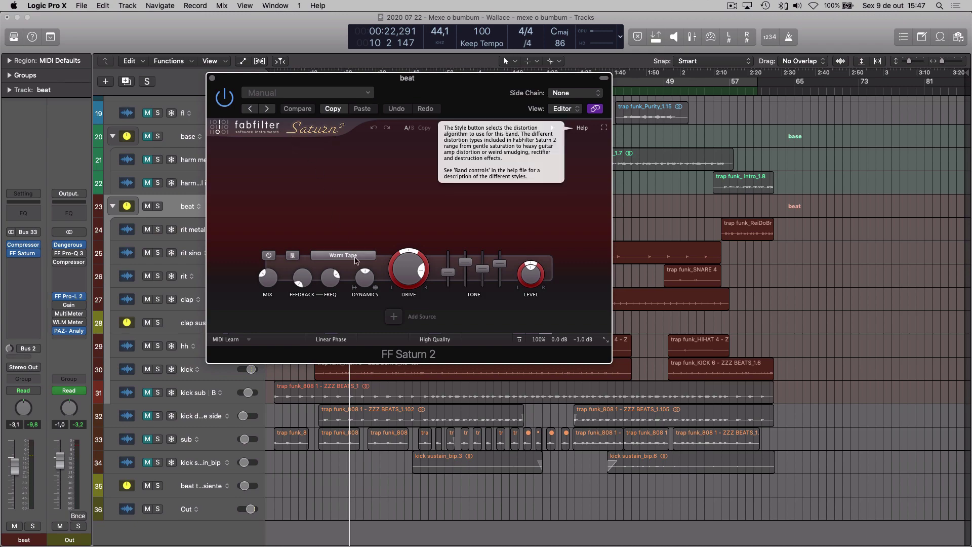
key("super+w")
- Unmute and solo the kick sub track and play it on its own
left_click(194, 394)
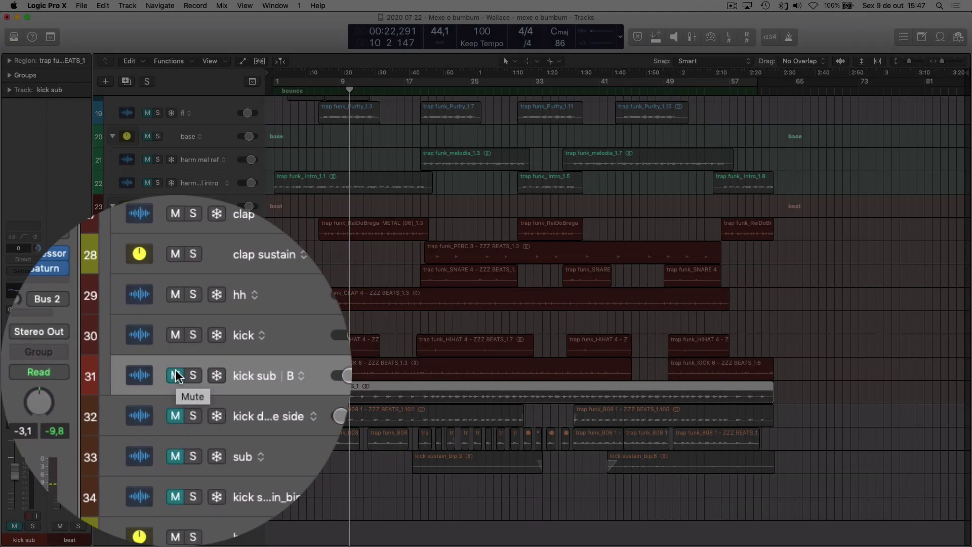
left_click(148, 392)
left_click(158, 393)
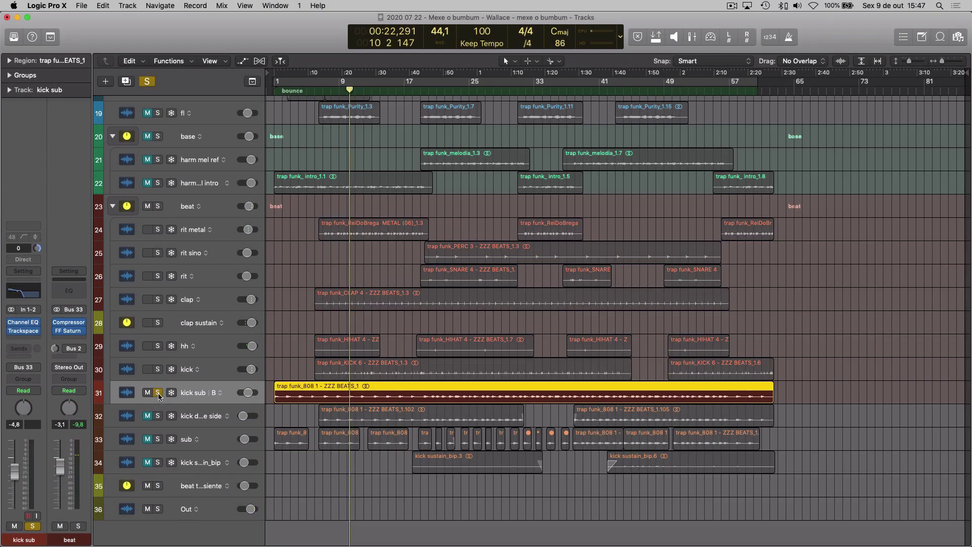
key("space")
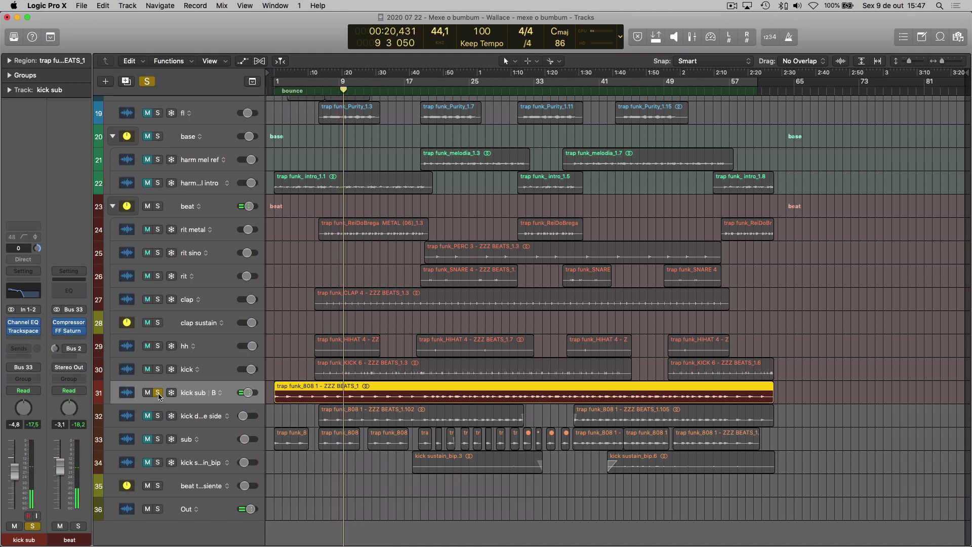
- Inspect the Channel EQ and Trackspacer settings on the kick sub track, moving the Trackspacer window clear of the track headers
key("v")
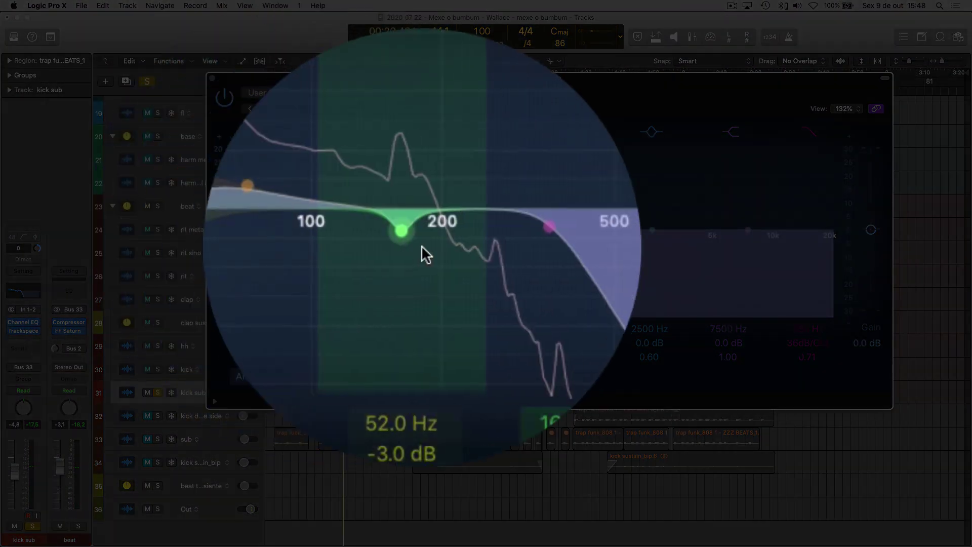
key("super+w")
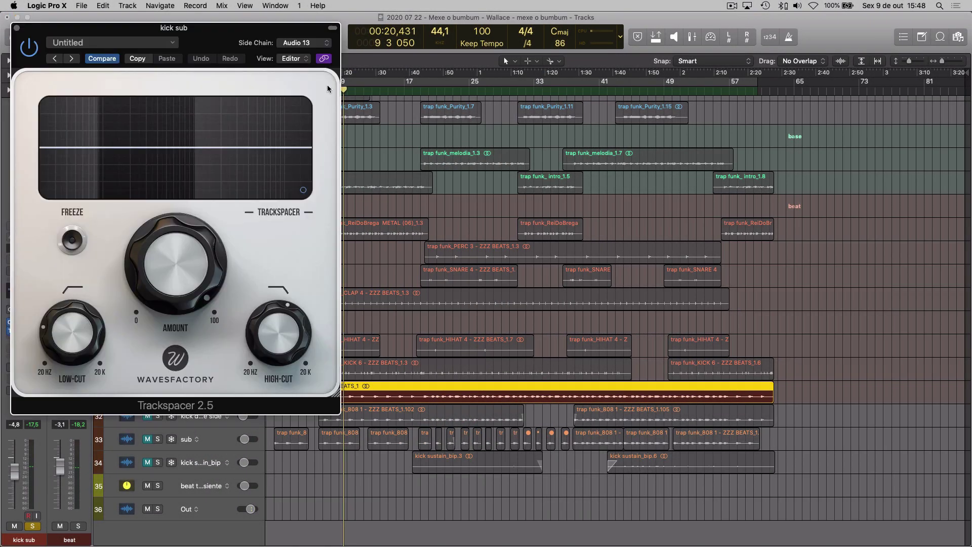
left_click_drag(226, 35, 590, 66)
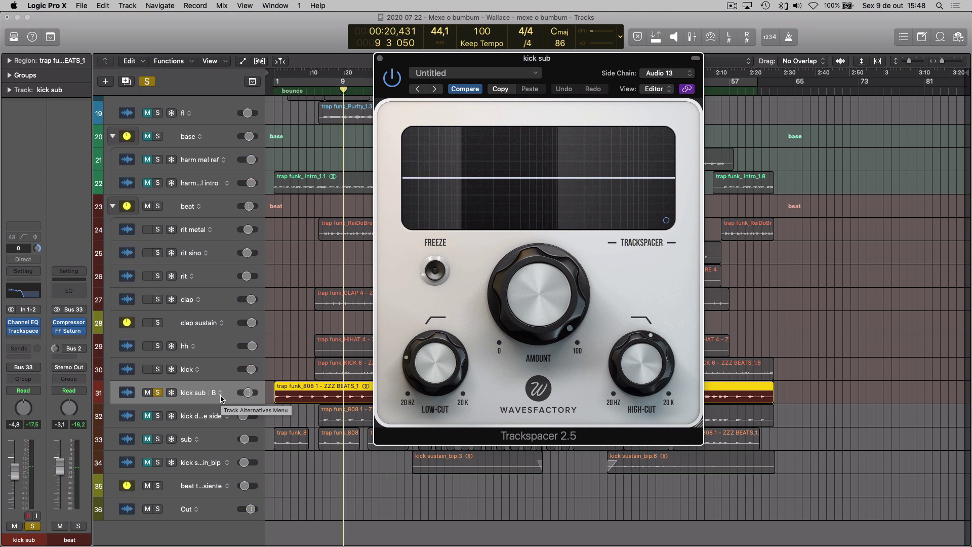
- Play the kick sub track with Trackspacer open, and solo the kick track alongside it to hear both together
key("space")
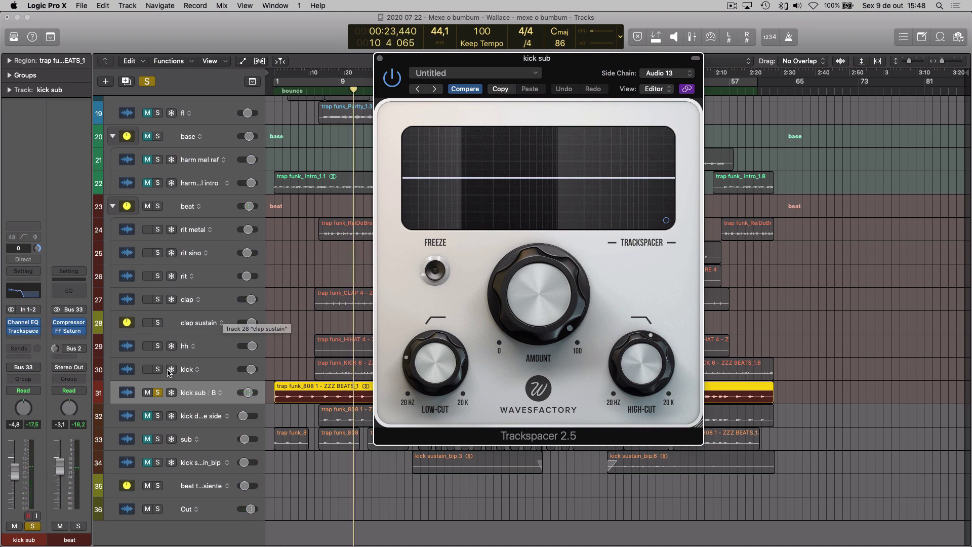
left_click(177, 391)
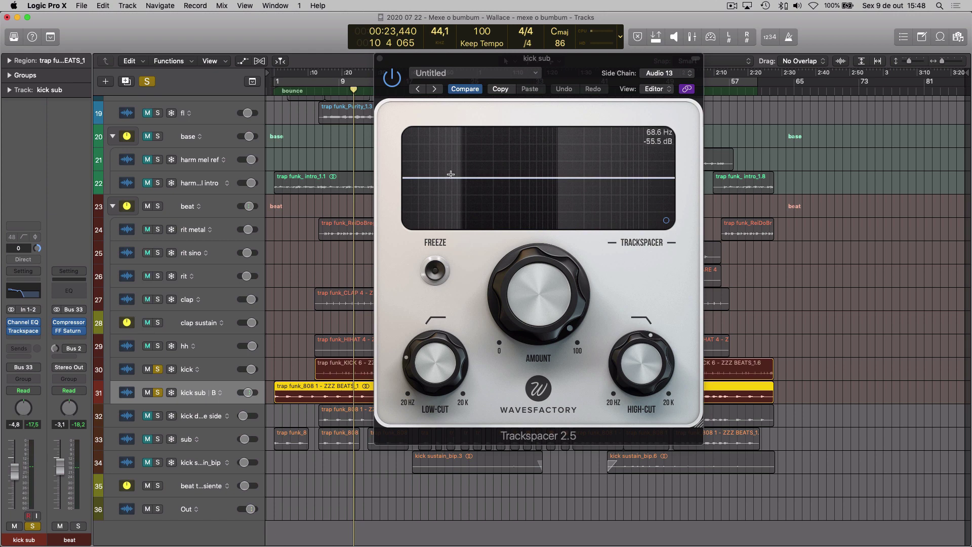
key("space")
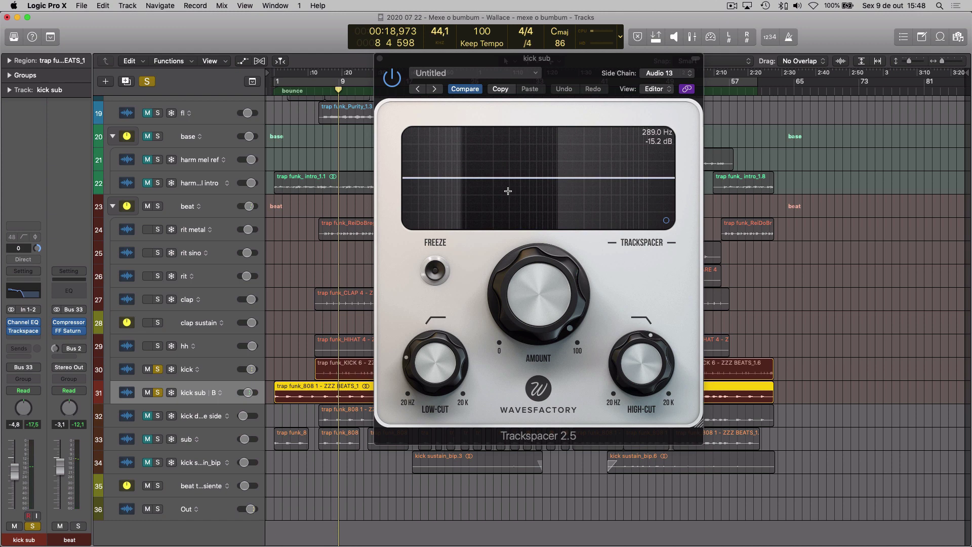
- Finish auditioning the kick and kick sub together, close Trackspacer, and clear the solo from both tracks
key("space")
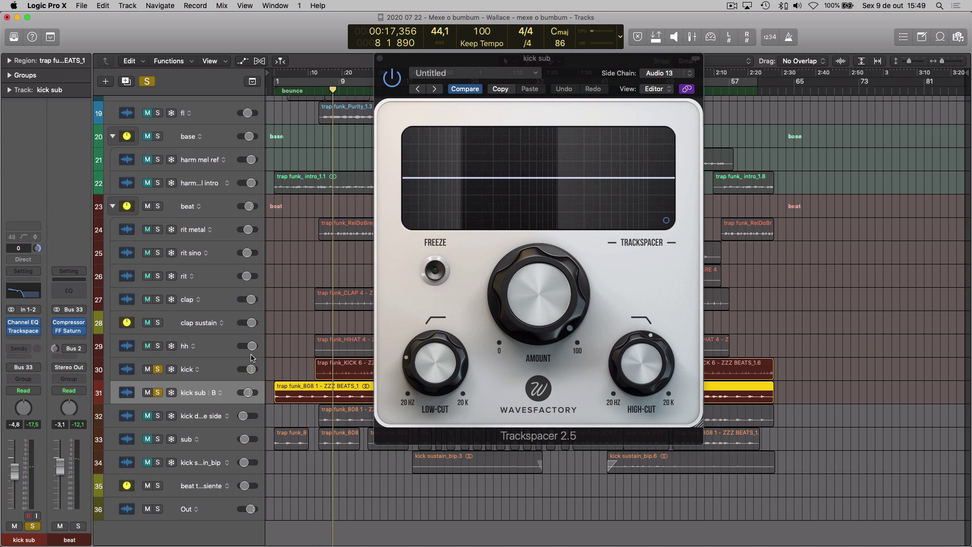
key("super+w")
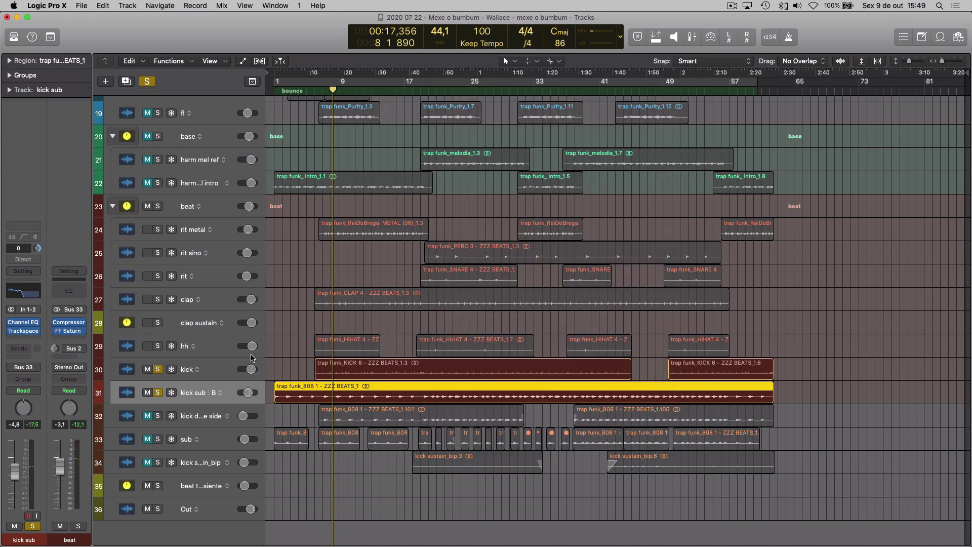
key("s")
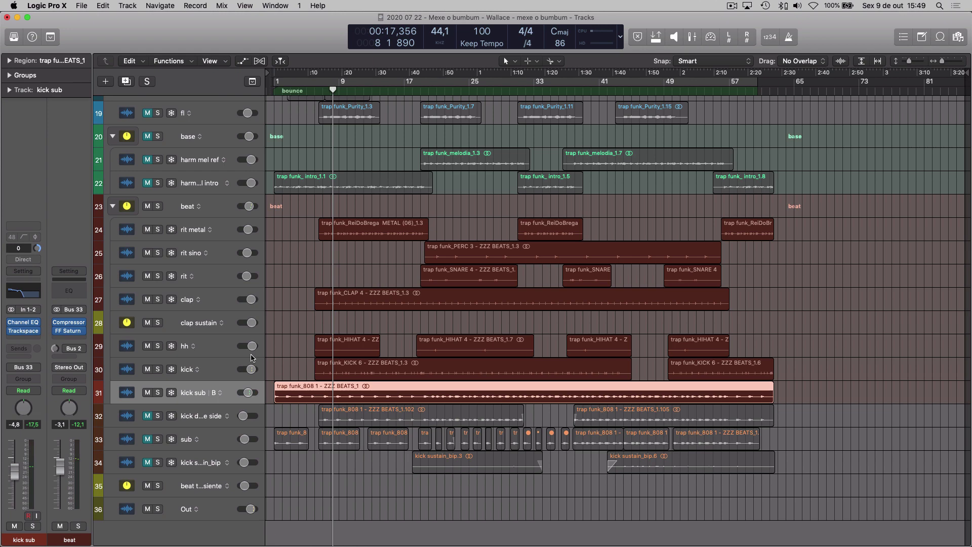
- Unmute and solo the kick drive side track and play it on its own
key("Down")
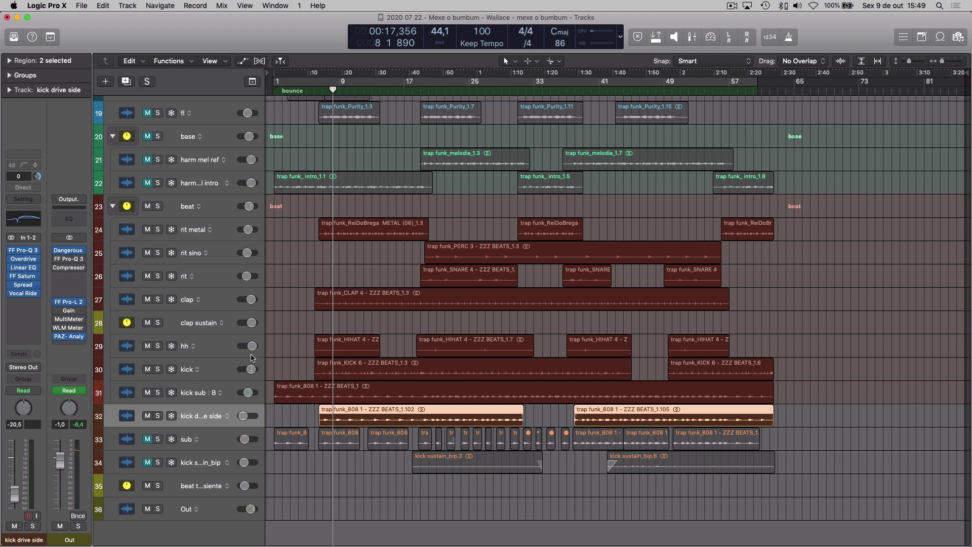
key("s")
key("space")
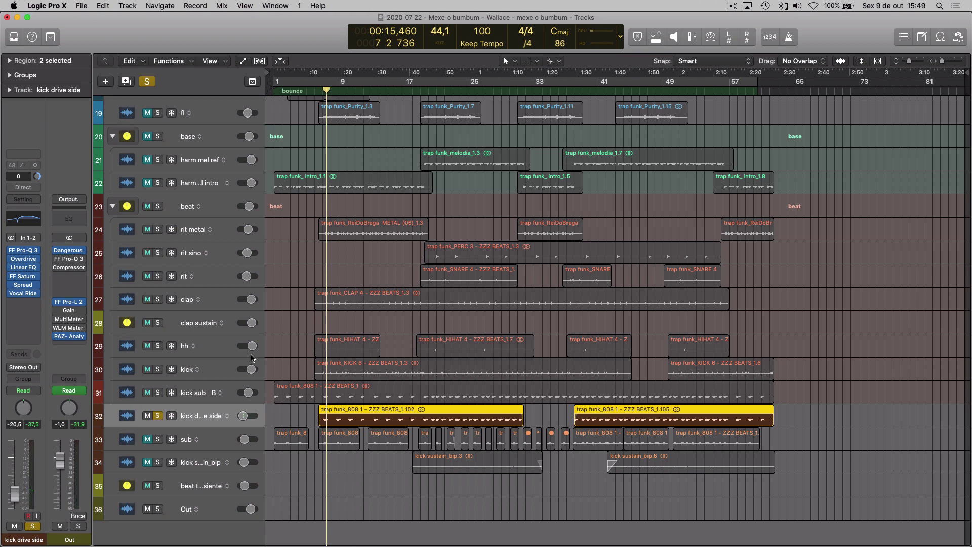
- Audition the kick drive side track with all its plug-ins bypassed, and re-enable them
left_click(12, 250)
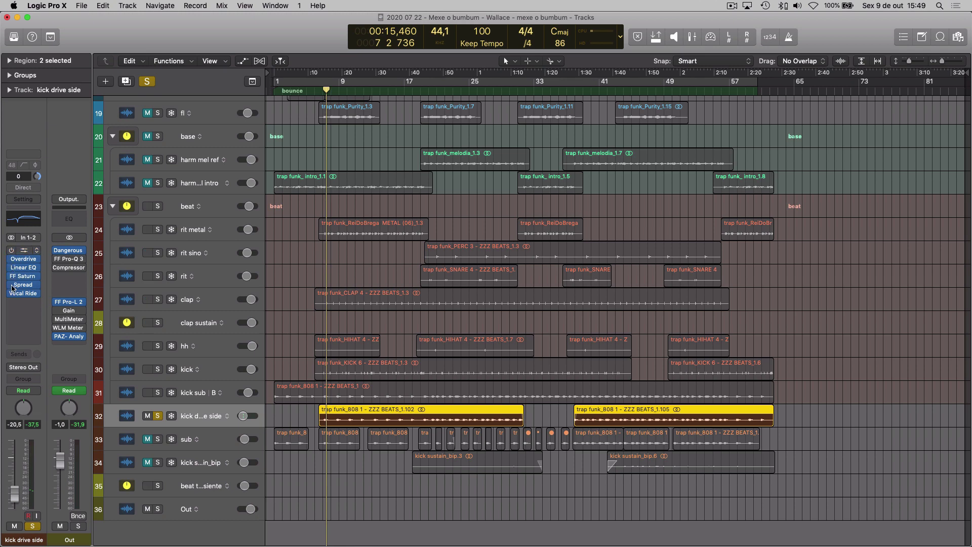
left_click_drag(11, 253, 15, 296)
key("space")
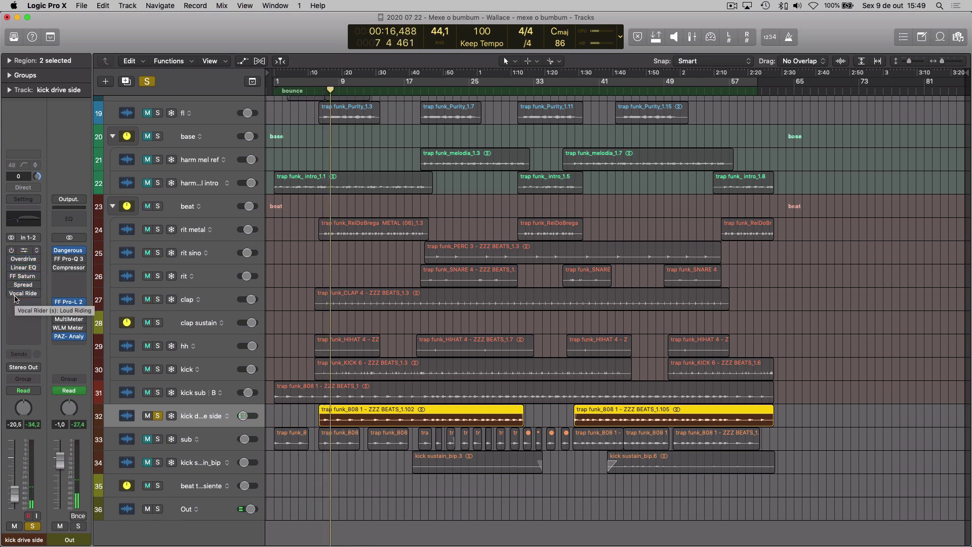
key("space")
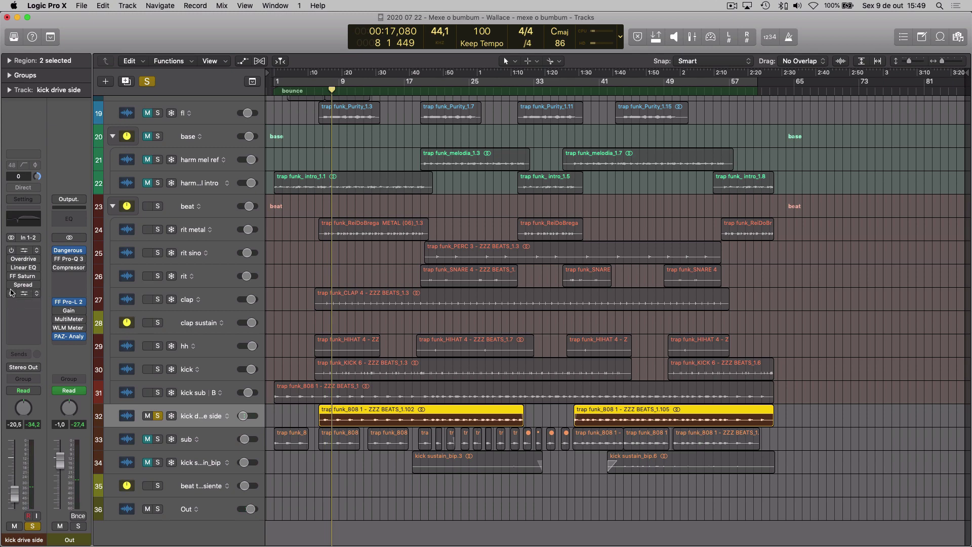
left_click_drag(12, 254, 14, 298)
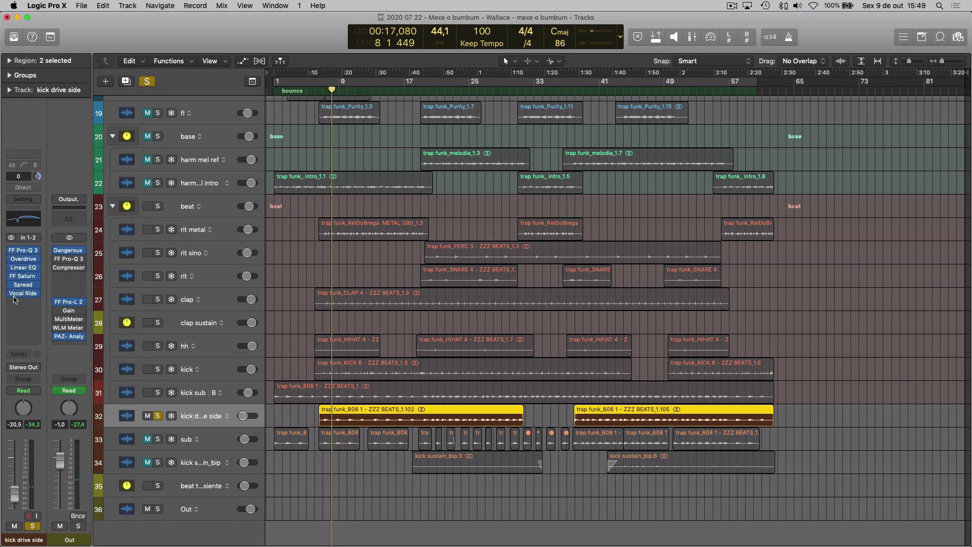
- Inspect the kick drive side plug-ins, including FF Pro-Q 3's Linear Phase mode, Overdrive and Vocal Rider, closing each window
left_click(23, 251)
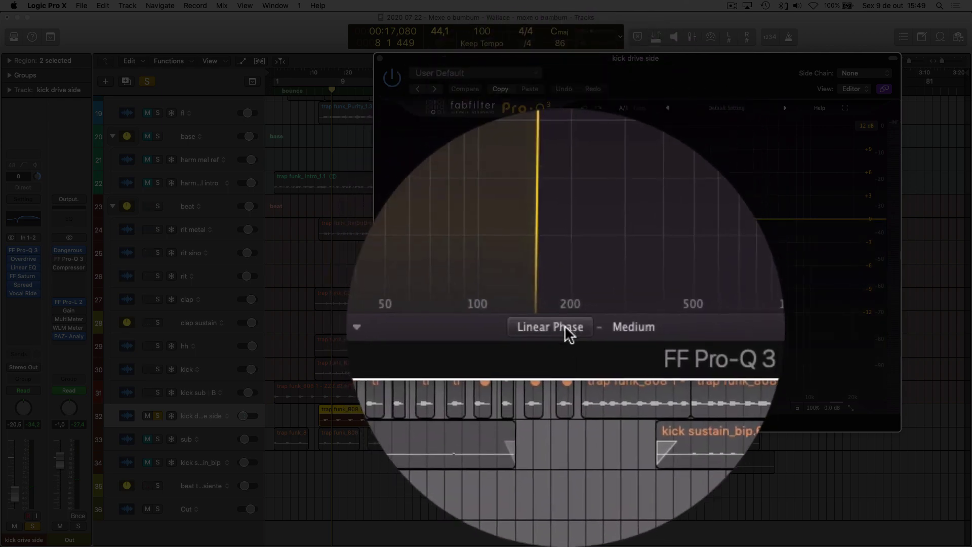
mouse_move(563, 326)
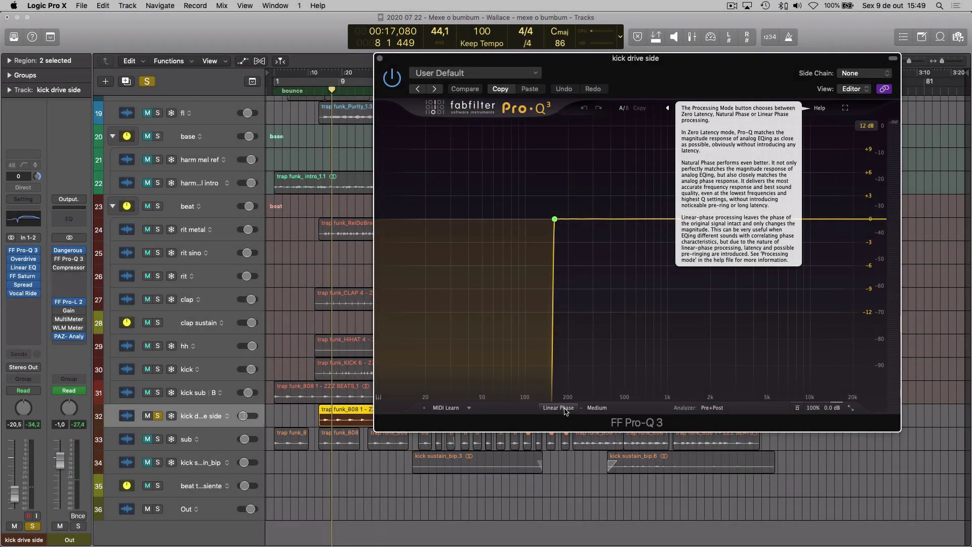
key("super+w")
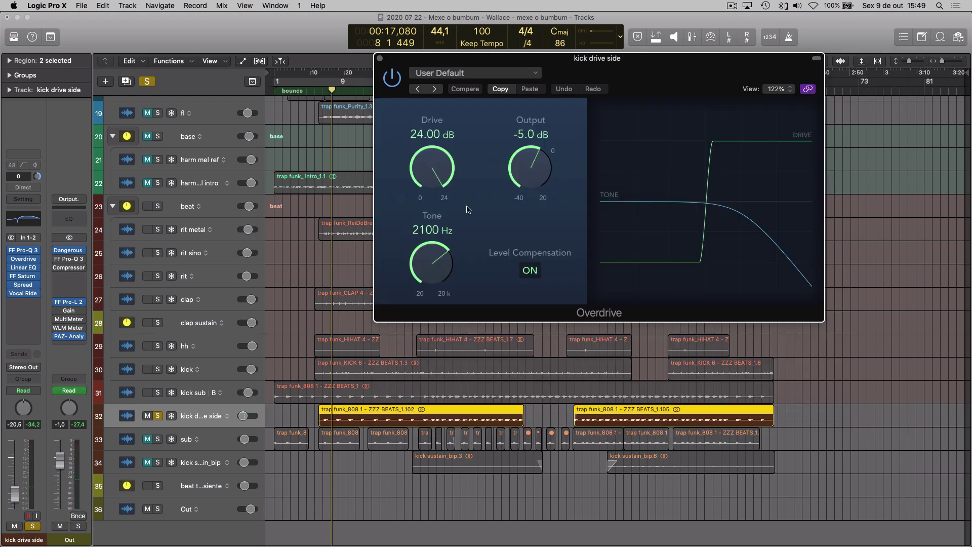
key("super+w")
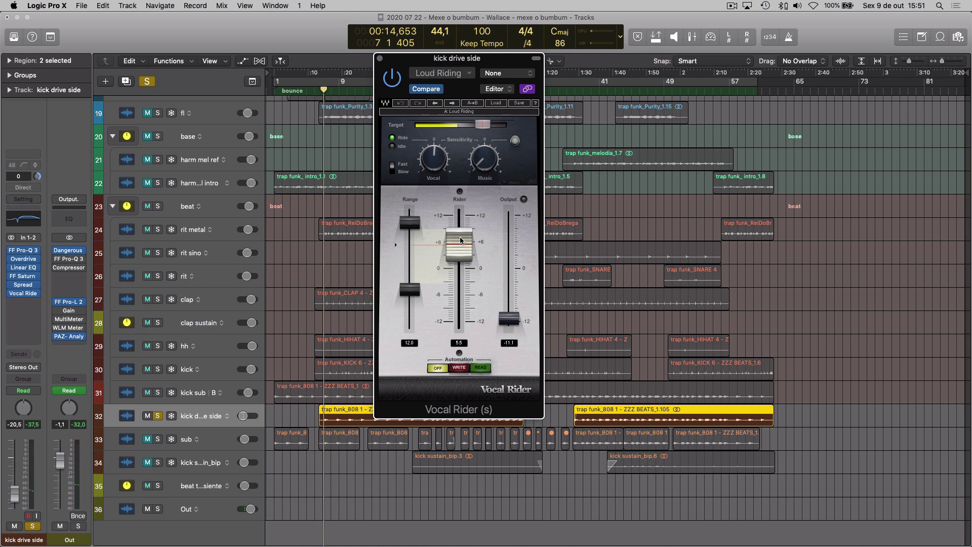
key("super+w")
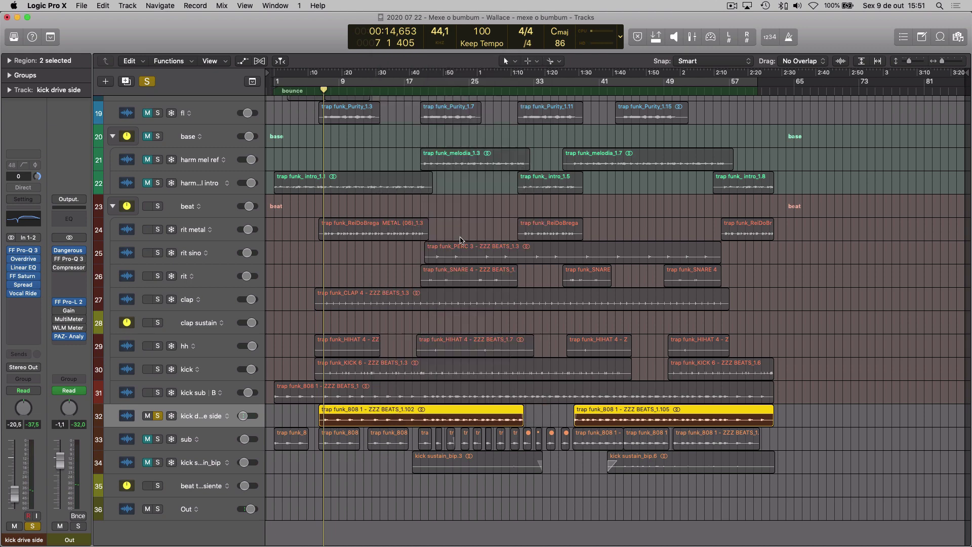
- Examine the kick drive side waveform's attack and decay up close, and take the track out of solo
left_click_drag(322, 405, 426, 424)
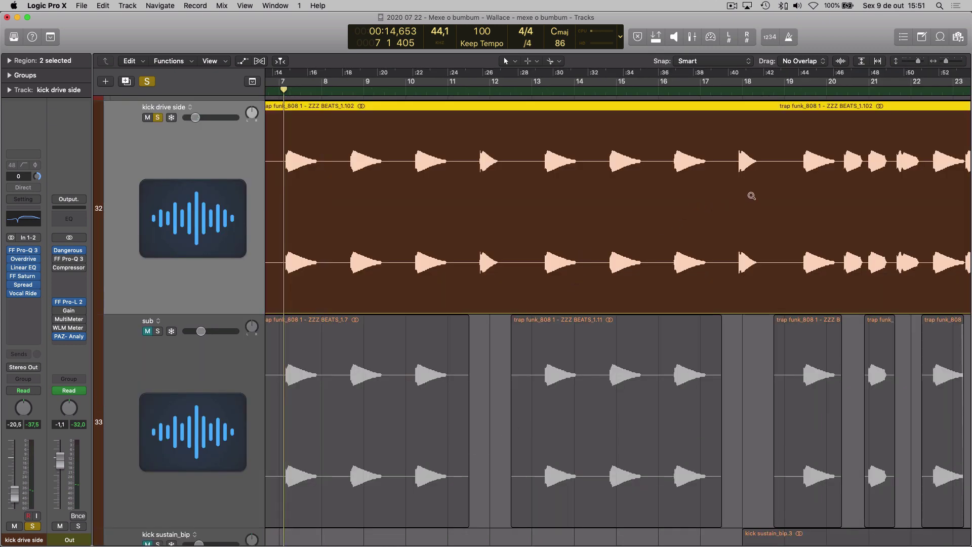
mouse_move(336, 143)
left_mouse_down()
mouse_move(443, 276)
mouse_move(427, 274)
left_mouse_up()
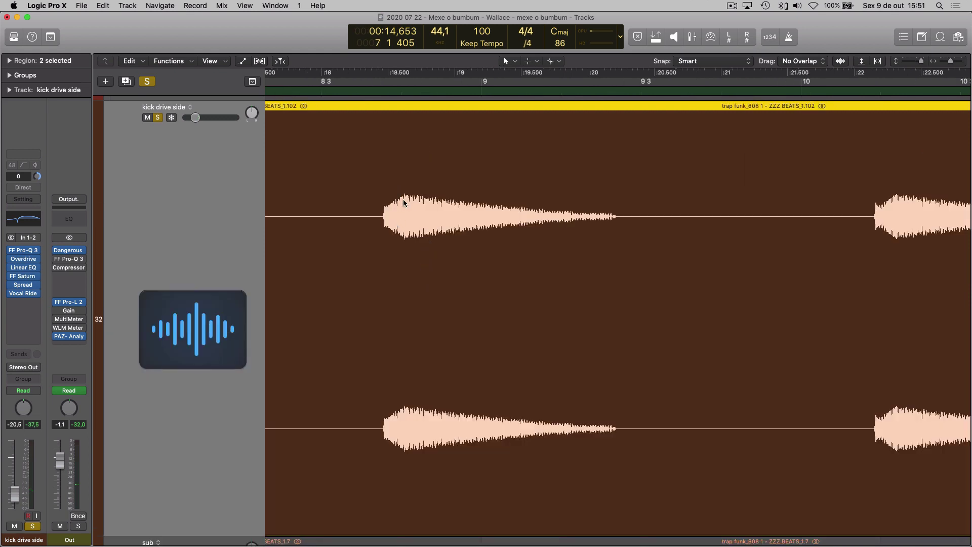
left_click(755, 245)
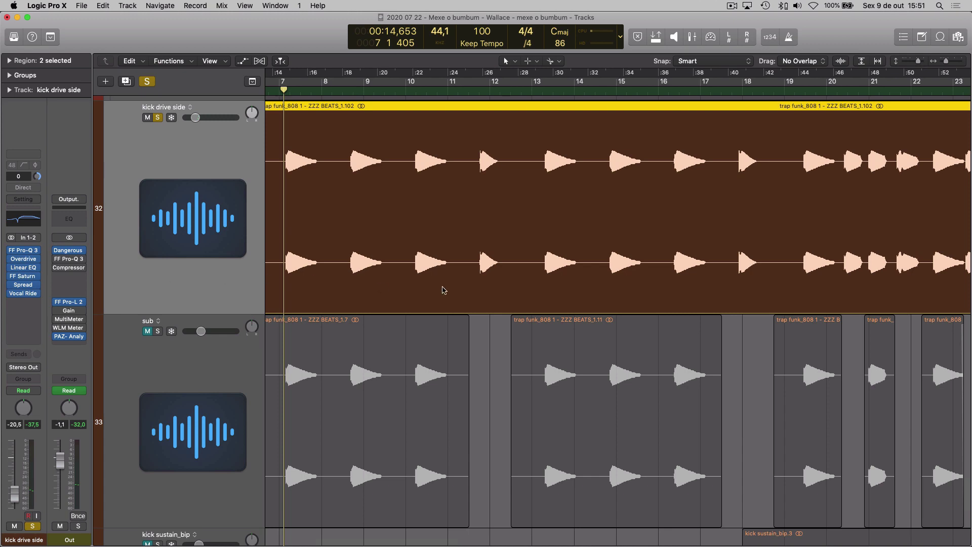
left_click(537, 272)
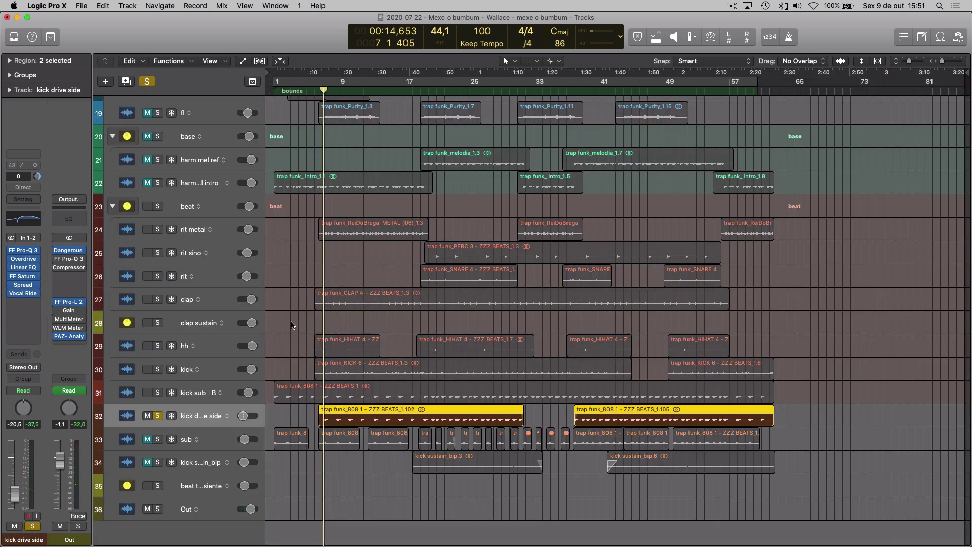
key("s")
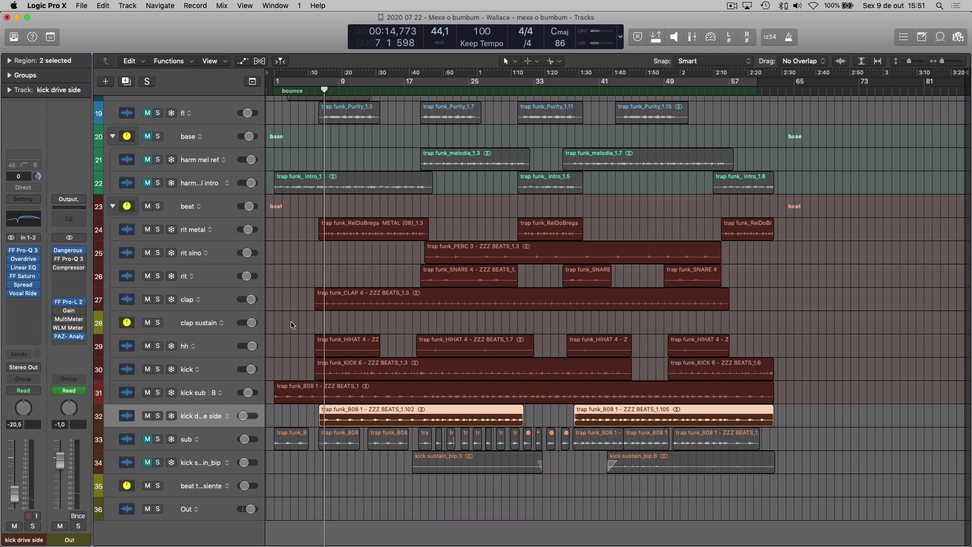
- Unmute the sub track and compare its cut regions with the kick drive side waveform
left_click(208, 438)
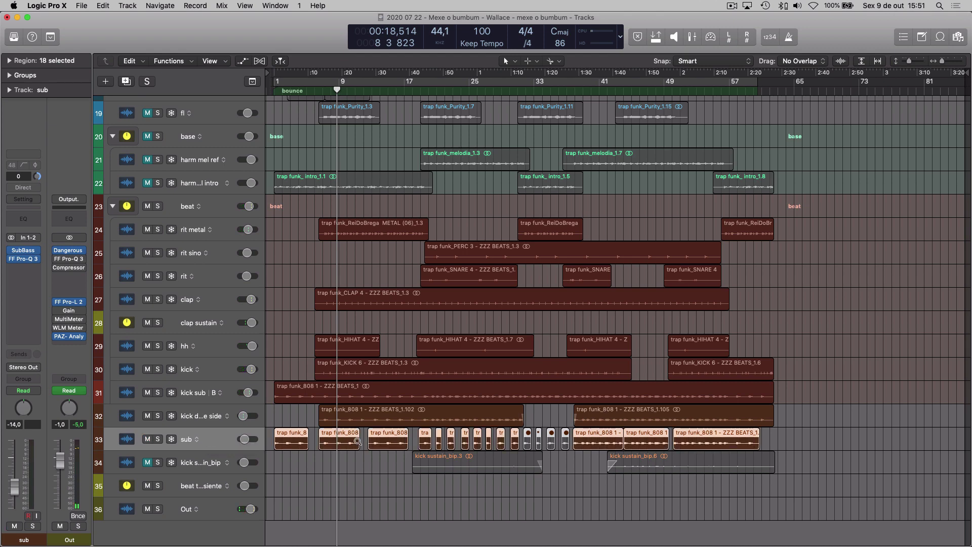
left_click_drag(314, 410, 551, 463)
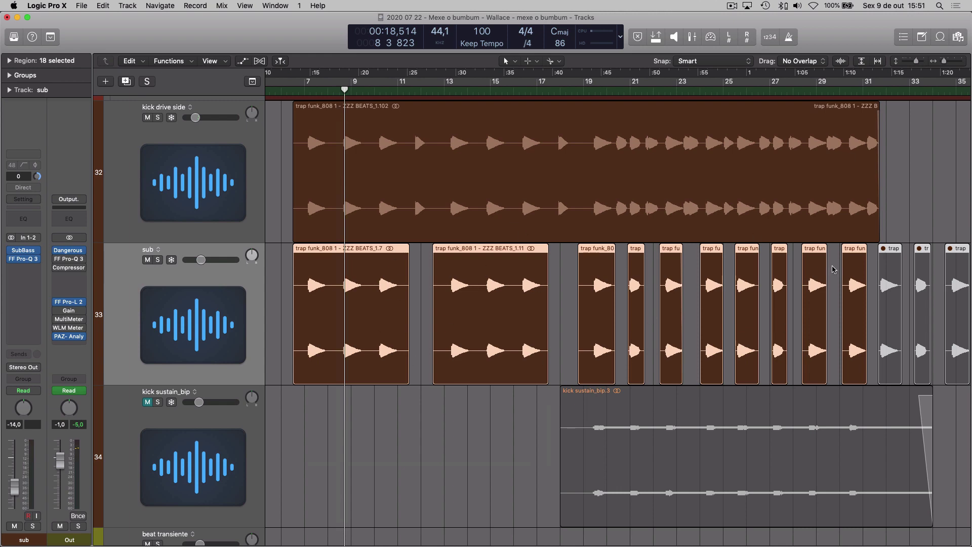
left_click(506, 405, "ctrl+alt")
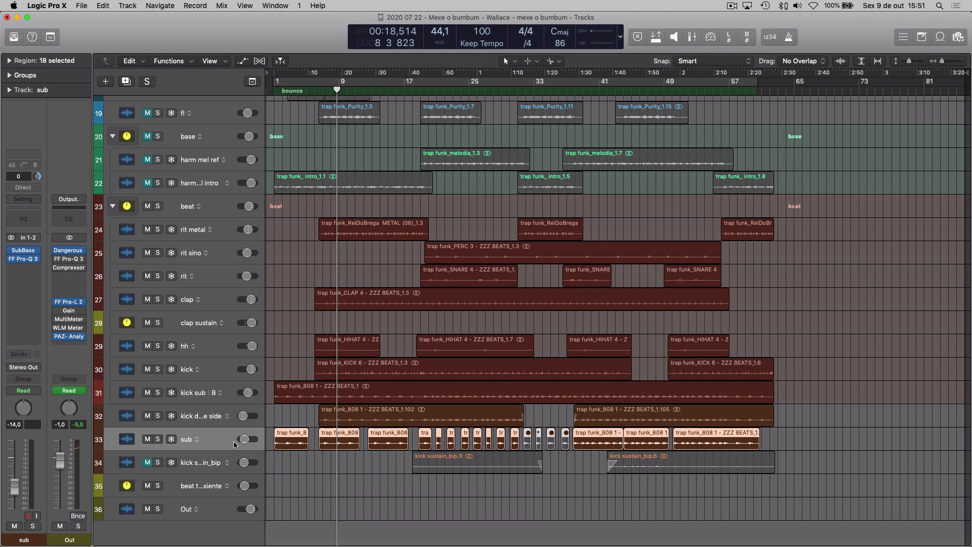
- Solo the sub track and audition it with its plug-ins bypassed and with only SubBass active
key("s")
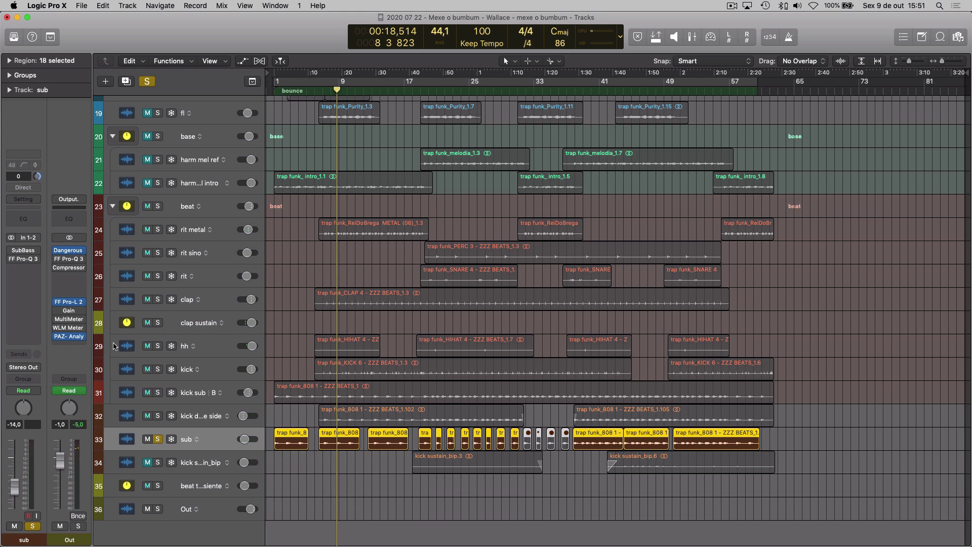
key("space")
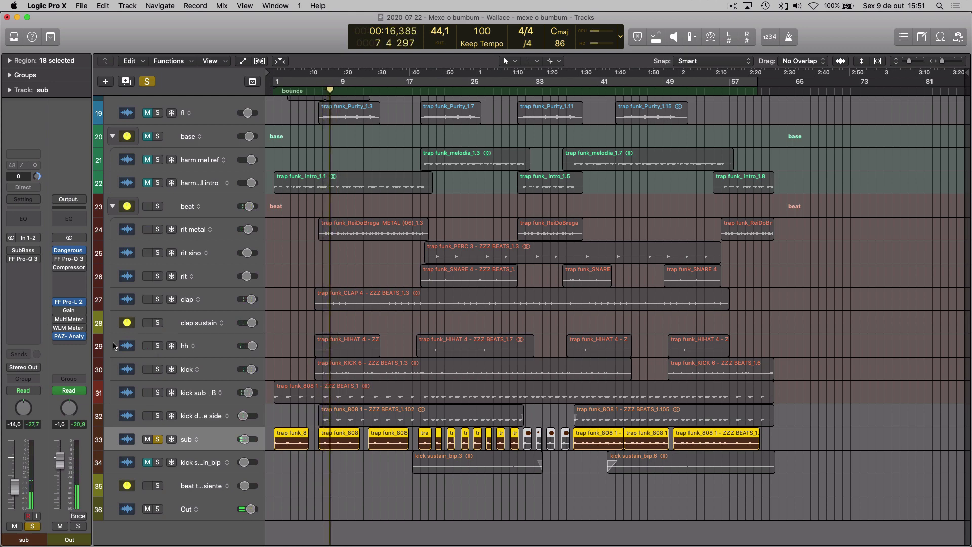
left_click(23, 250)
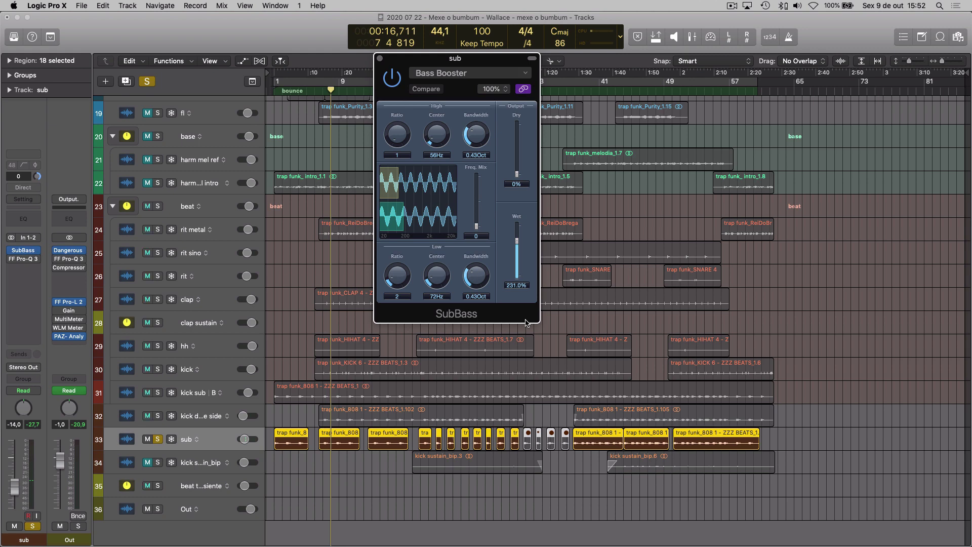
key("space")
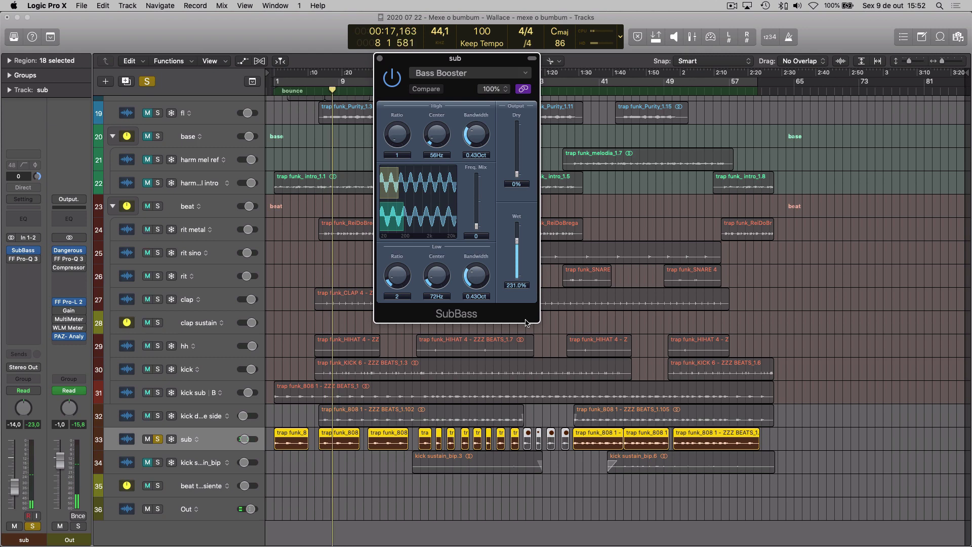
- Measure the sub's peak frequency with PAZ Analyzer on the Out channel, clearing its old peak hold and playing the track
left_click(72, 337)
left_click_drag(550, 82, 745, 108)
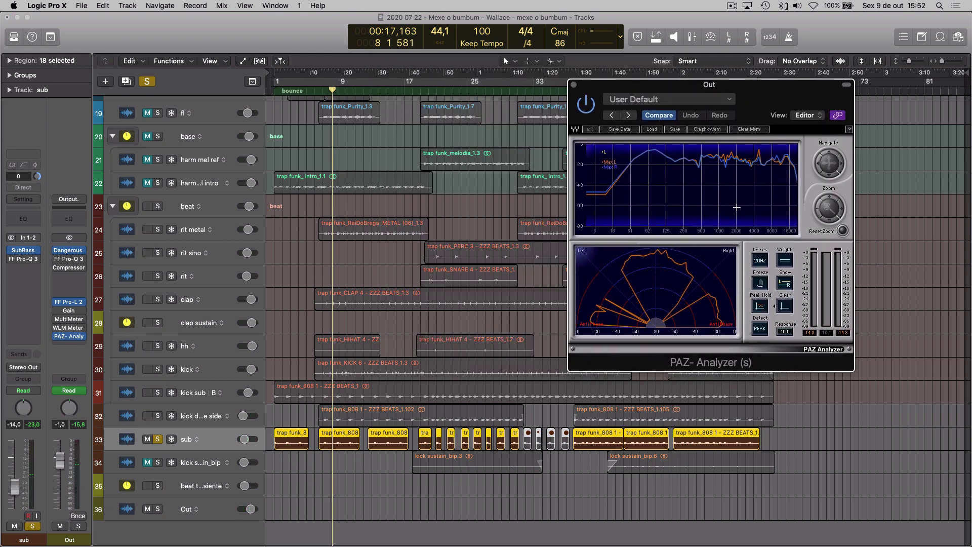
left_click(786, 307)
key("space")
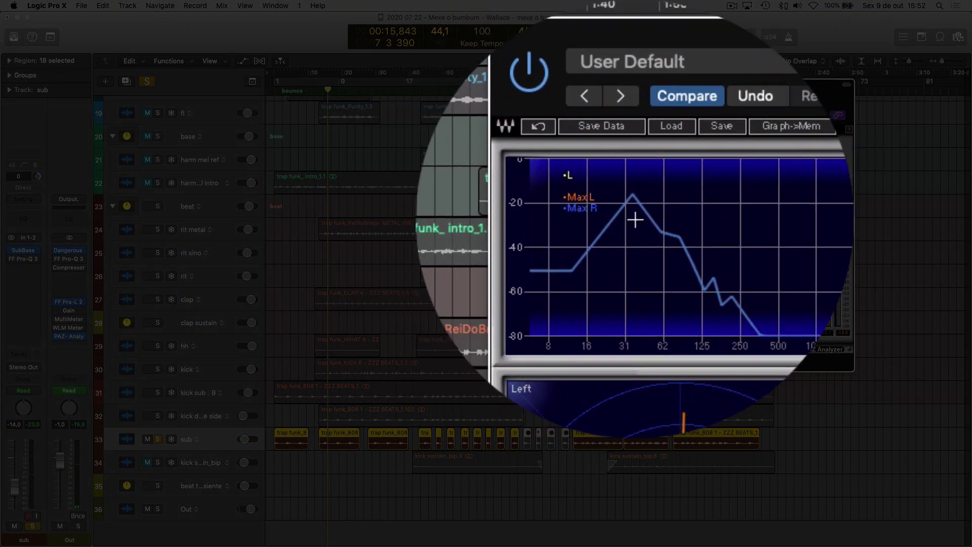
left_click_drag(635, 219, 635, 220)
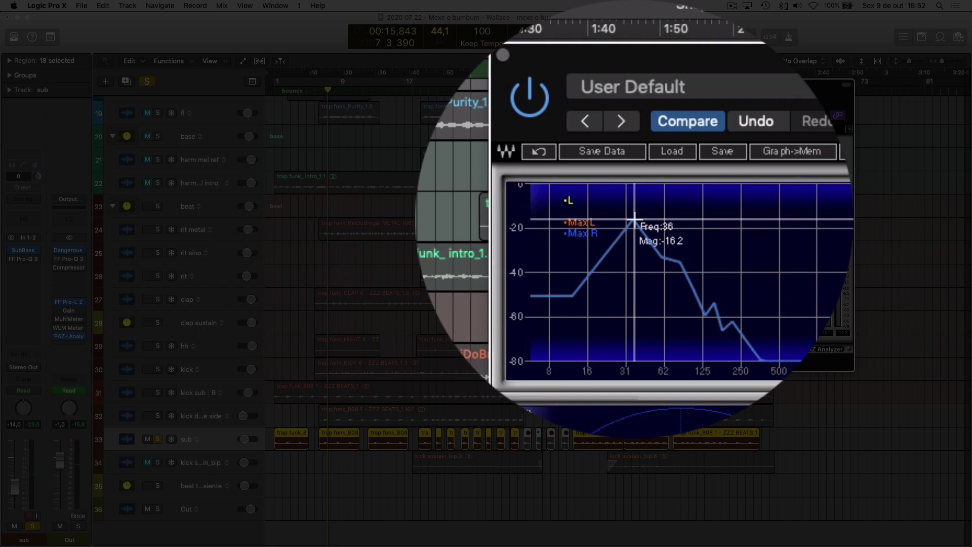
left_click_drag(635, 220, 631, 221)
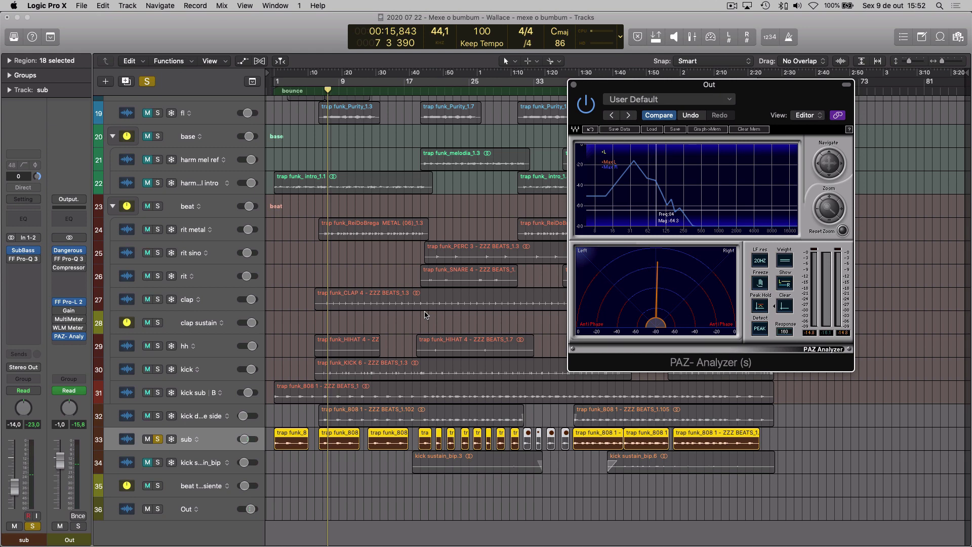
- Enable FF Pro-Q 3 on the sub track, inspect its Brickwall filter and the processing mode options, and close its window
left_click(10, 259)
left_click(23, 259)
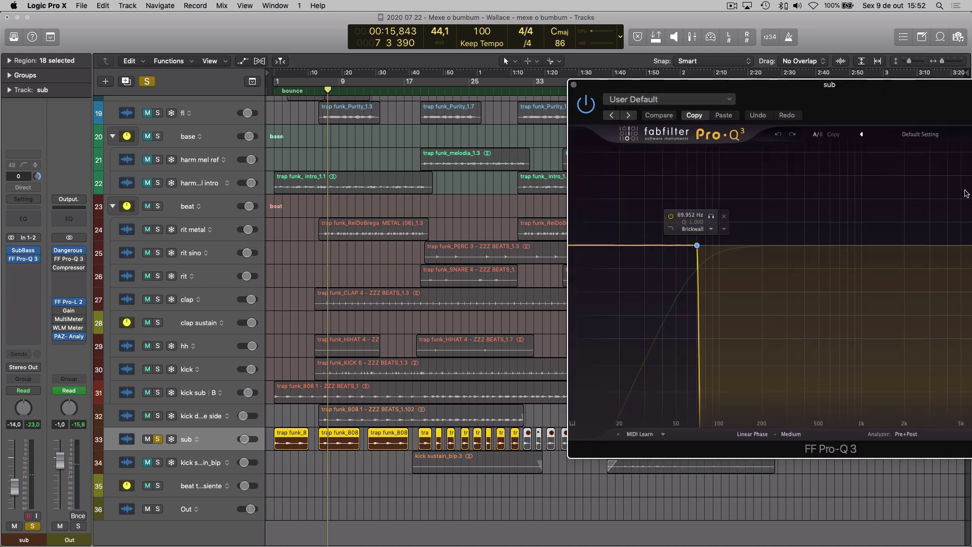
left_click_drag(892, 102, 624, 74)
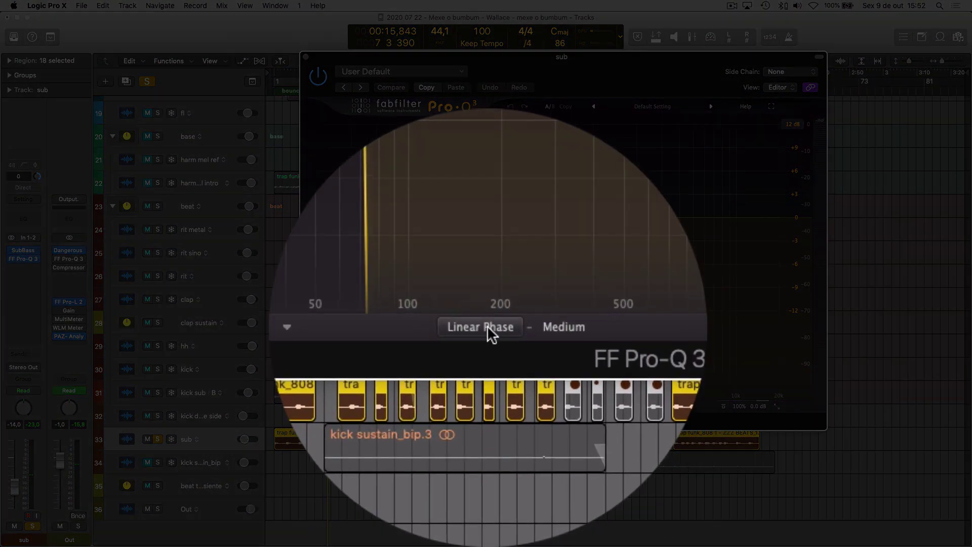
left_click(485, 406)
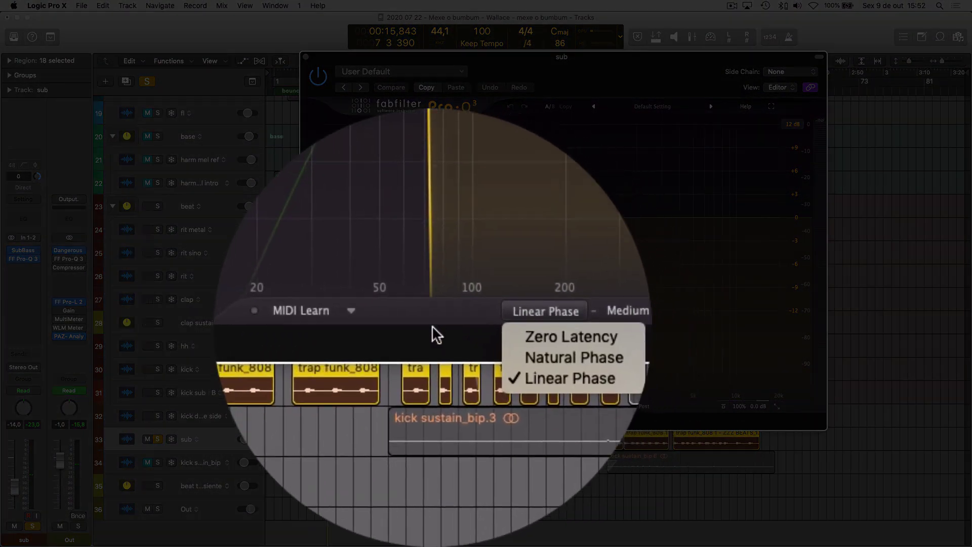
left_click(432, 326)
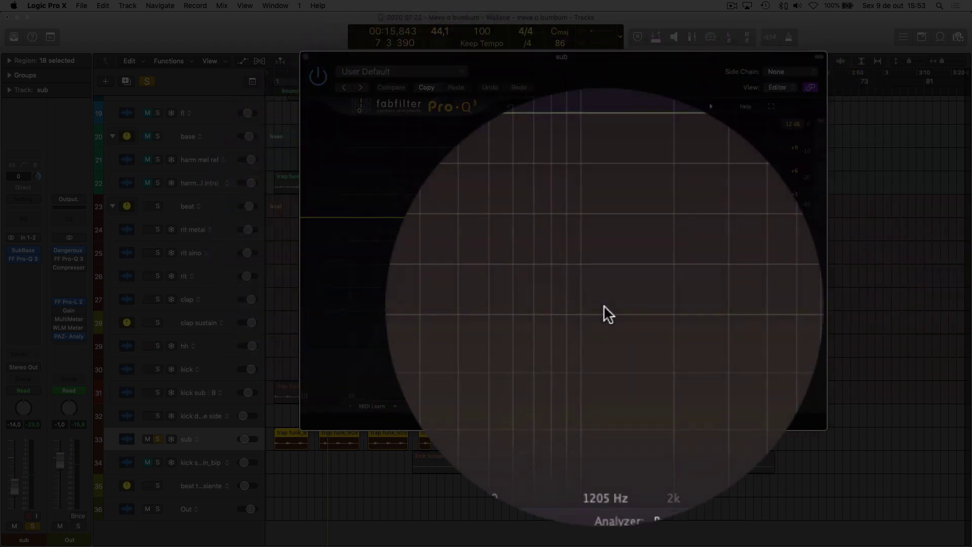
key("super+w")
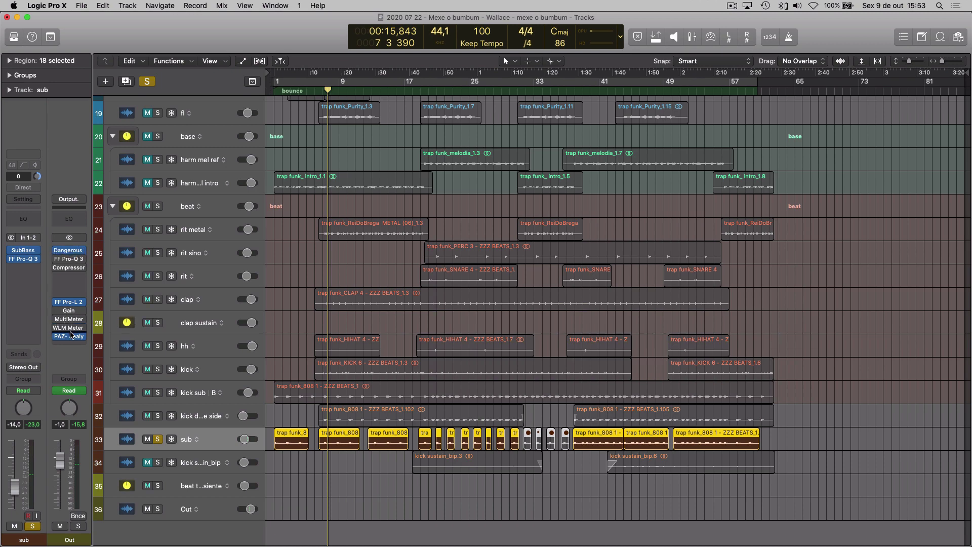
- Open PAZ Analyzer on the Out channel, clear its peak hold and play the soloed sub to read its spectrum
left_click(71, 336)
key("space")
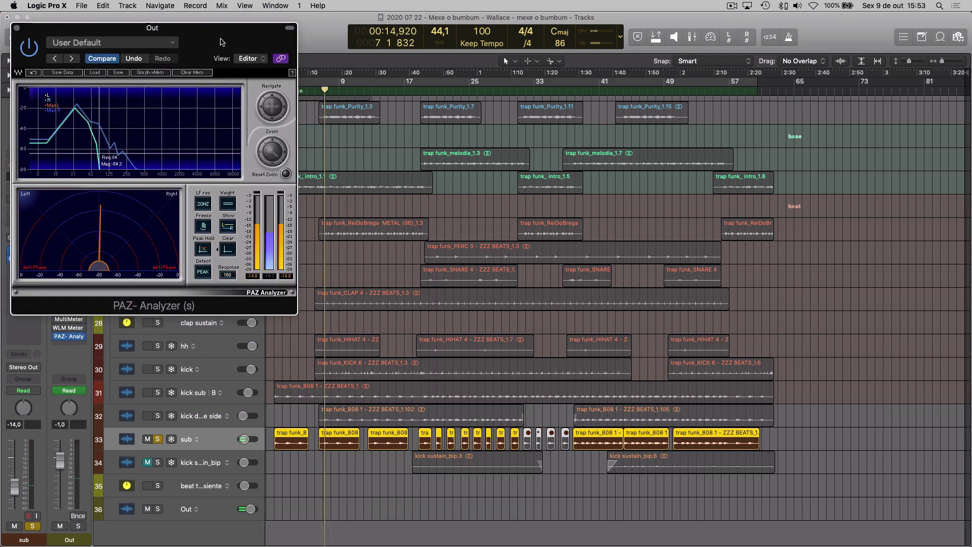
left_click_drag(220, 42, 473, 68)
key("space")
left_click(476, 278)
key("space")
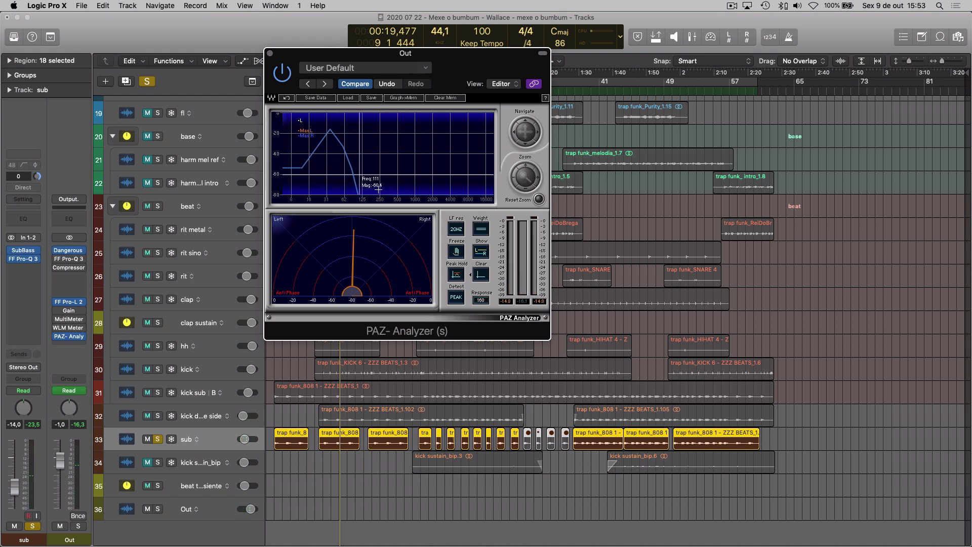
- Clear the sub track's solo and unmute the kick sustain_bip track
left_click(246, 470)
key("ctrl+s")
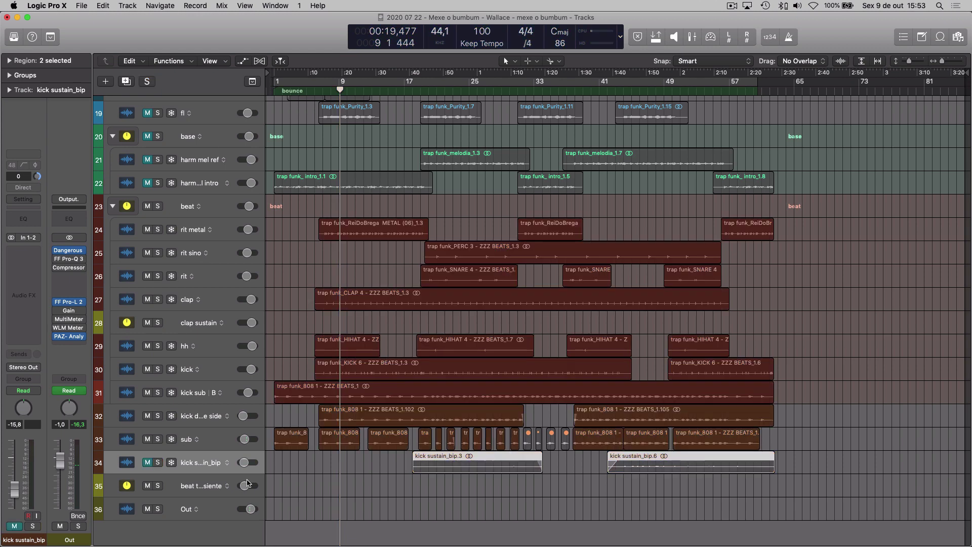
key("m")
- Solo kick sustain_bip from about bar 17 and compare its waveform with the sub track's cut regions
left_click(412, 485)
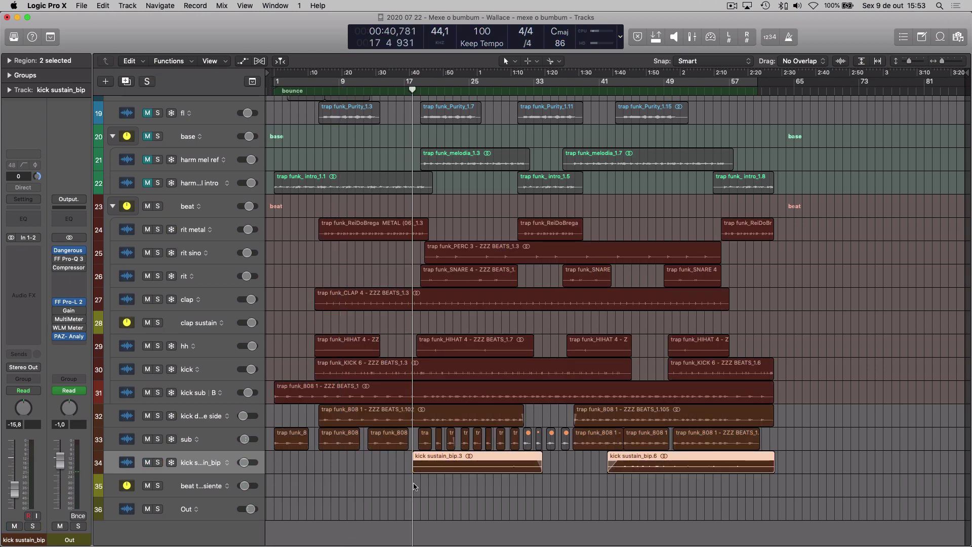
key("ctrl+s")
key("z")
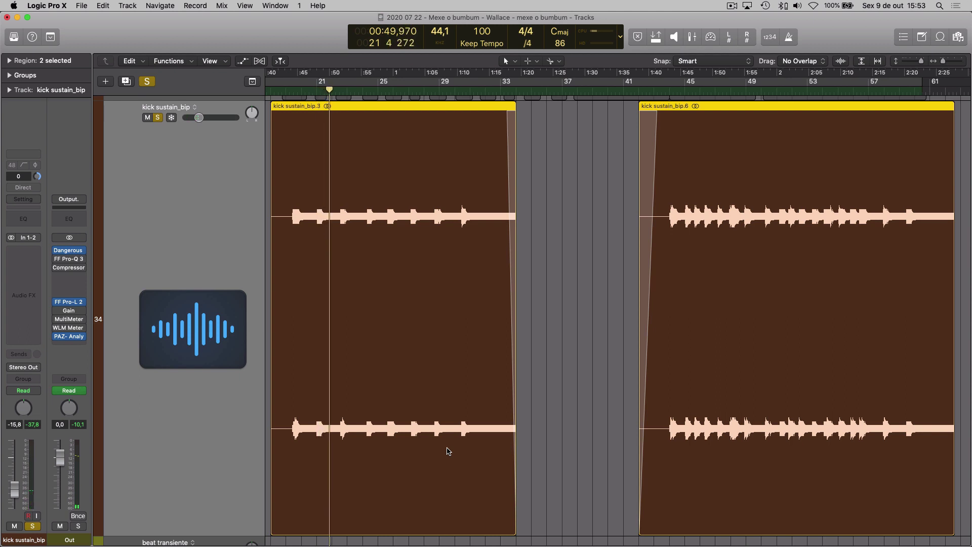
left_click(550, 359, "ctrl+alt")
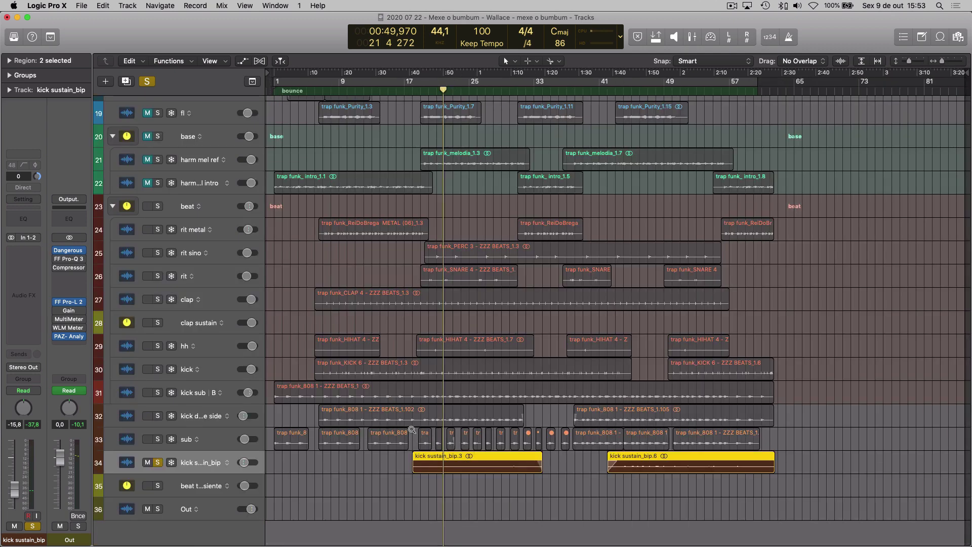
left_click(529, 445, "ctrl+alt")
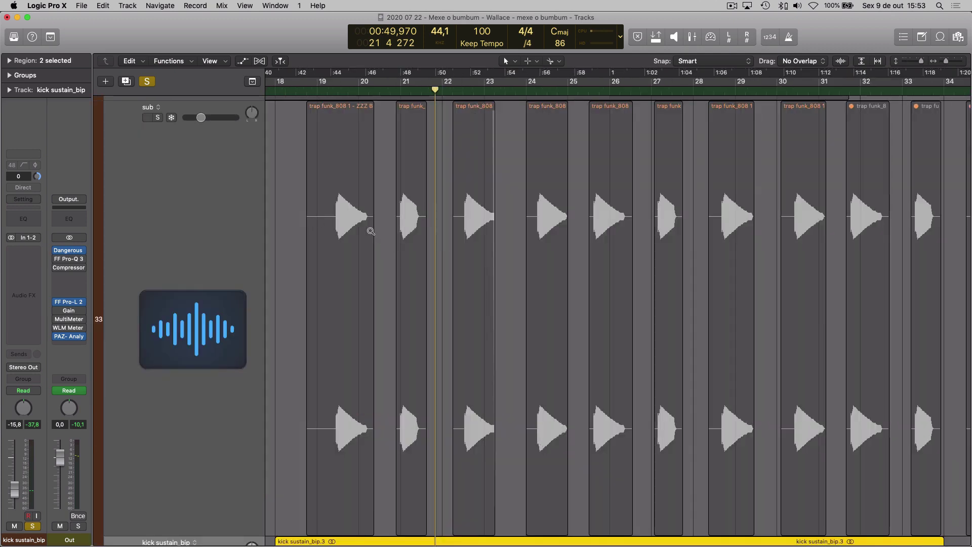
left_click(633, 359, "ctrl+alt")
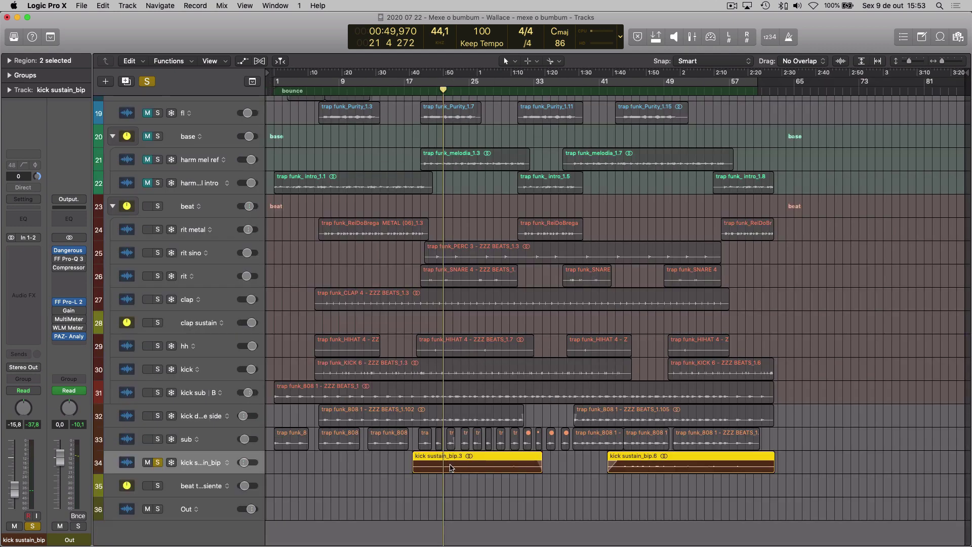
- Return to bar 19, solo kick drive side and sub together with kick sustain_bip, and play the three layers
key("comma")
key("comma")
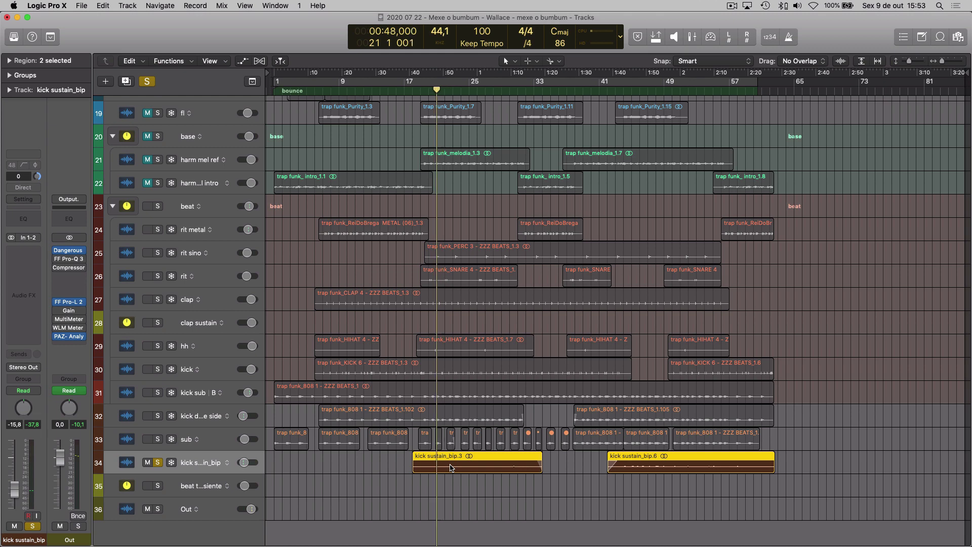
key("comma")
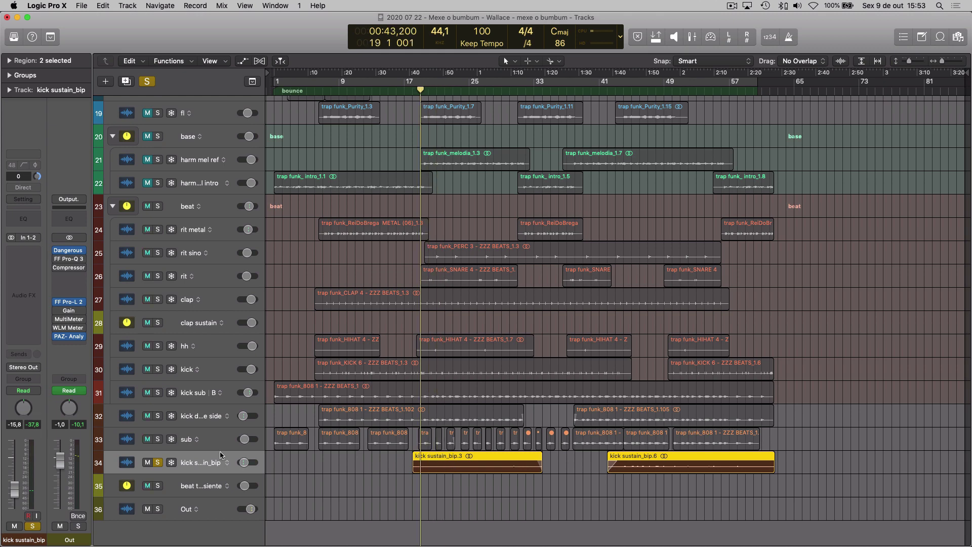
left_click_drag(157, 416, 159, 449)
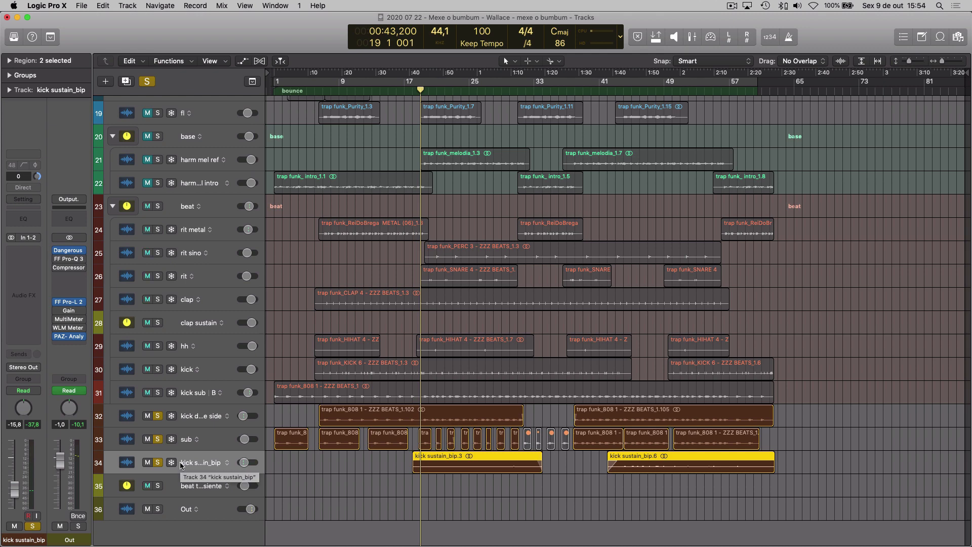
key("space")
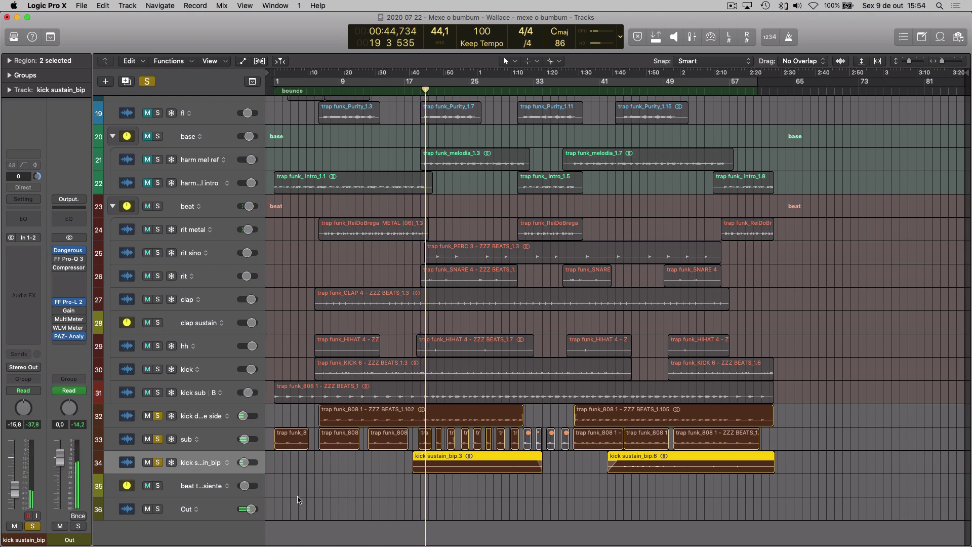
- Compare the soloed kick drive side and sub without kick sustain_bip and with it soloed again
left_click(158, 463)
key("space")
key("space")
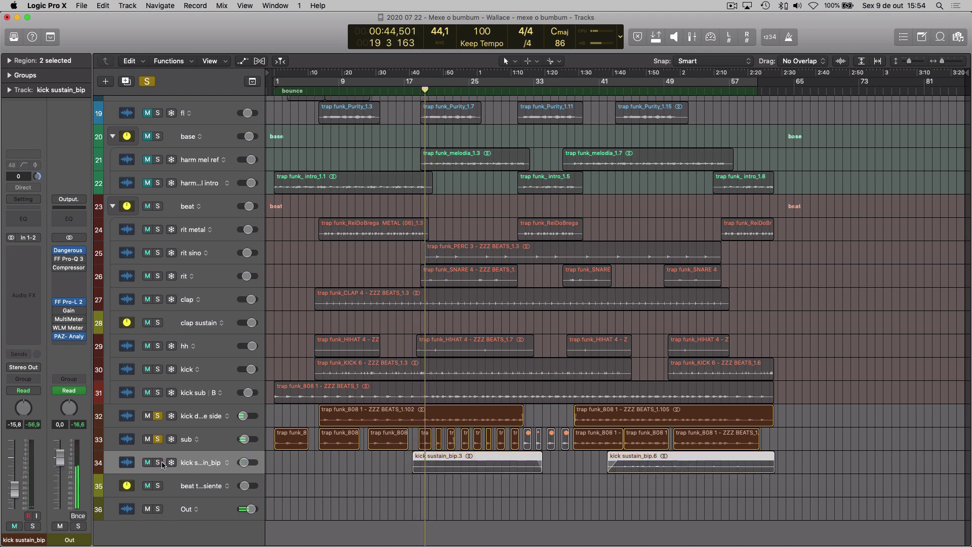
left_click(158, 463)
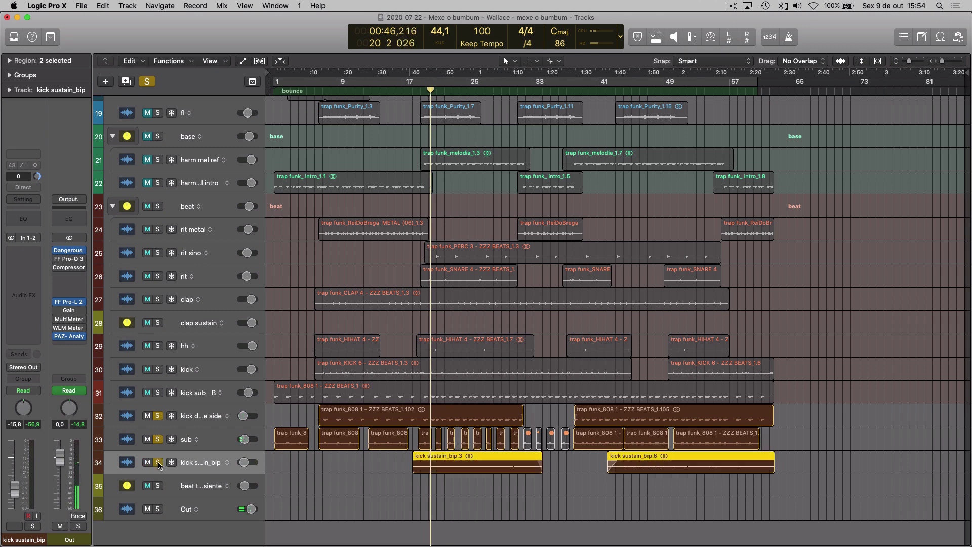
key("space")
key("space")
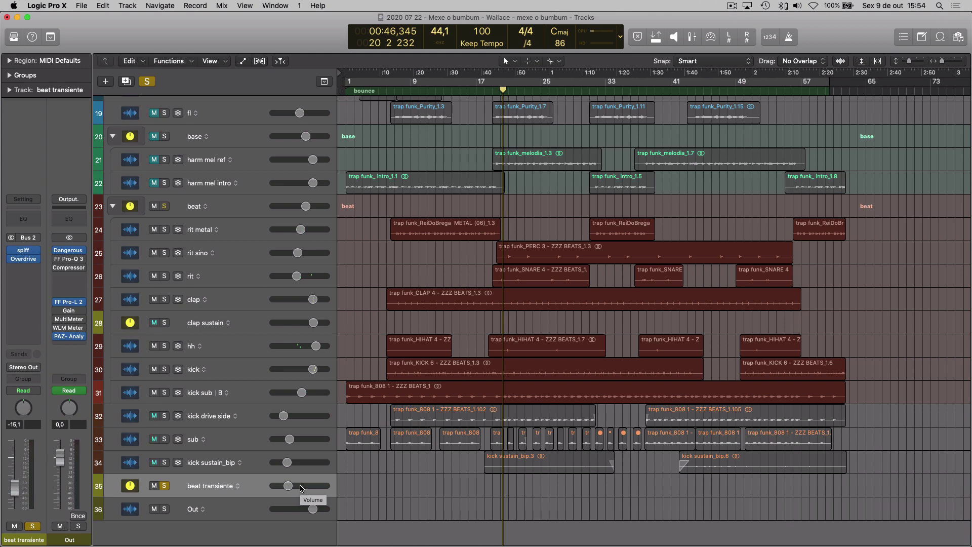
- Audition the soloed beat transiente track with spiff and Overdrive active and with both bypassed
key("space")
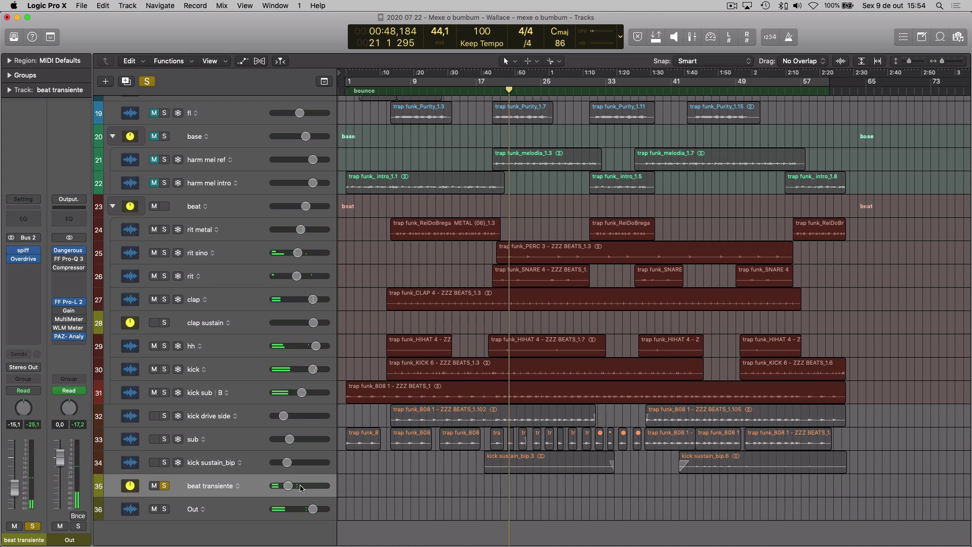
left_click_drag(11, 250, 15, 262)
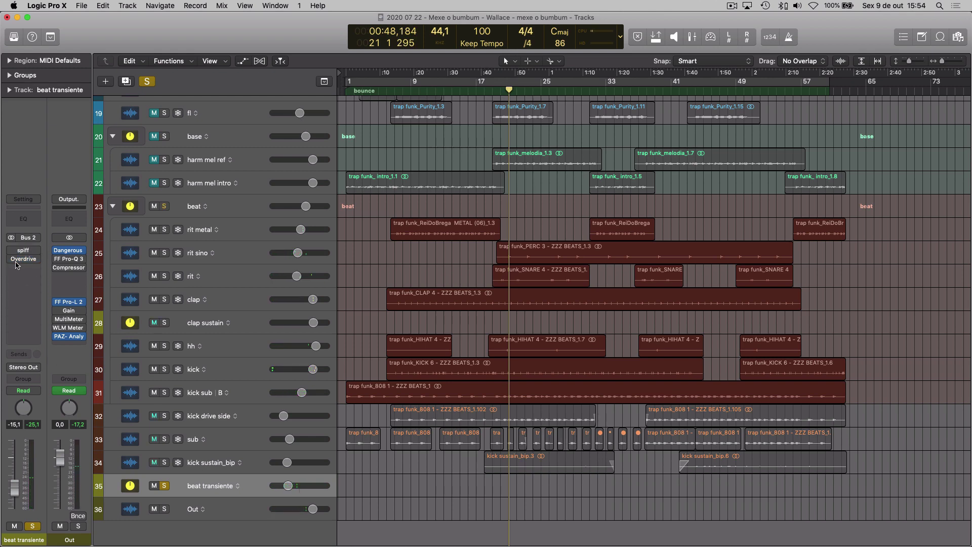
key("space")
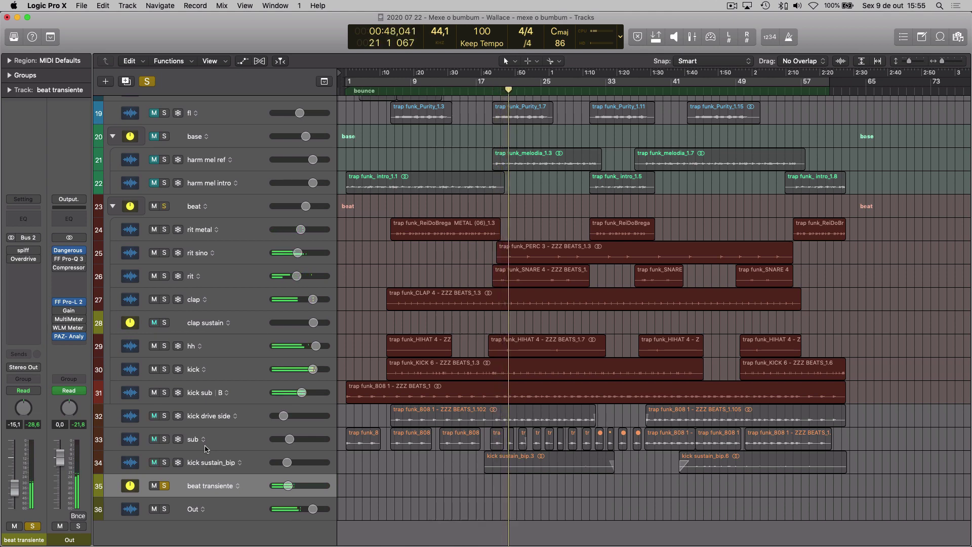
- Enable spiff on beat transiente, inspect its boost curve and audition its processing using the delta option
left_click(25, 252)
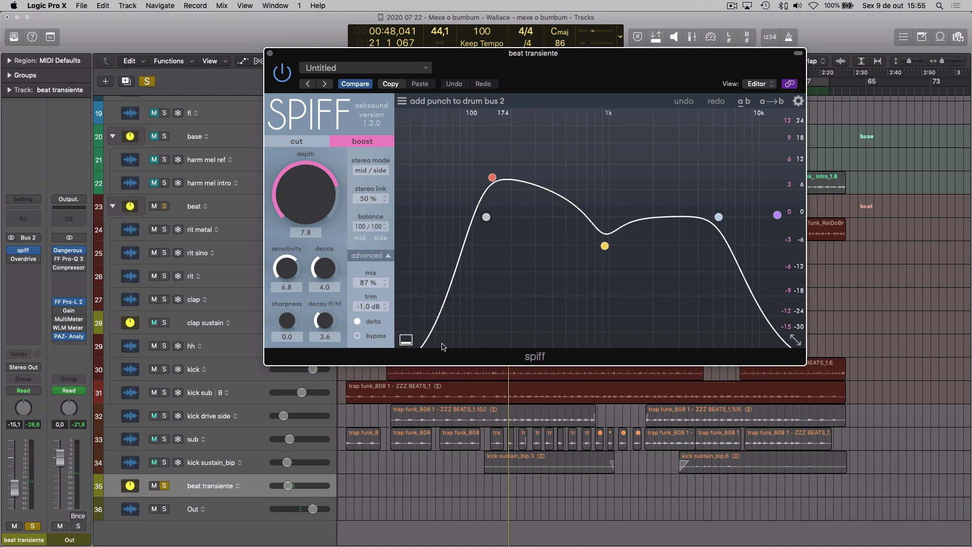
left_click(358, 322)
key("space")
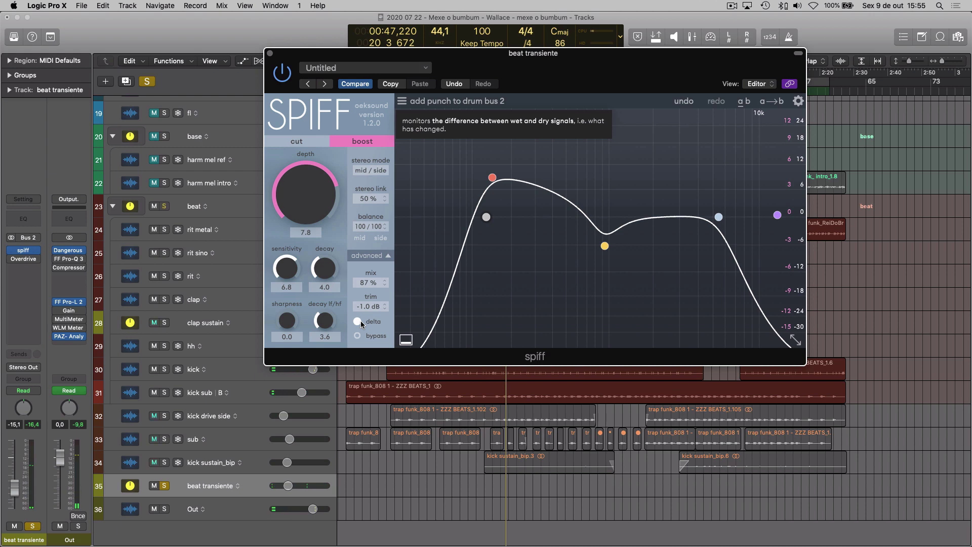
key("space")
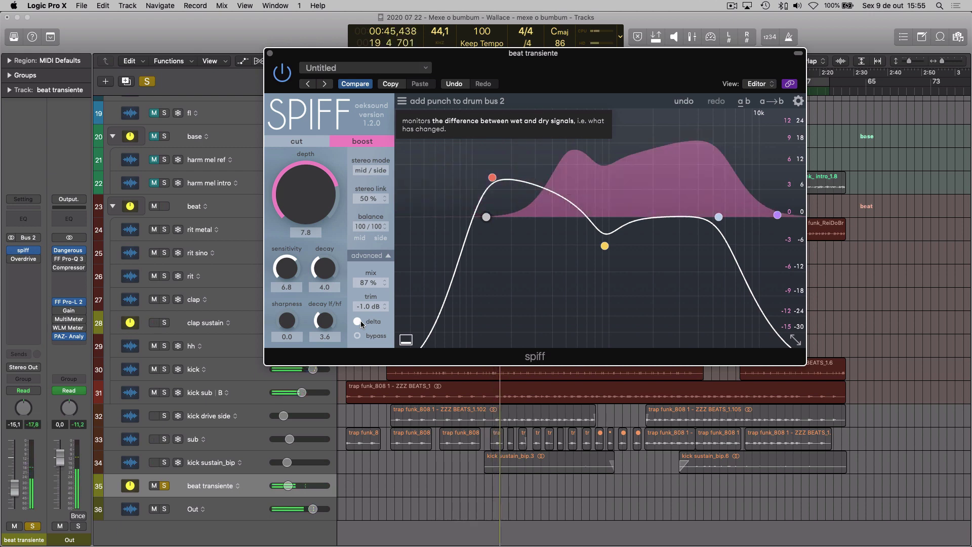
key("space")
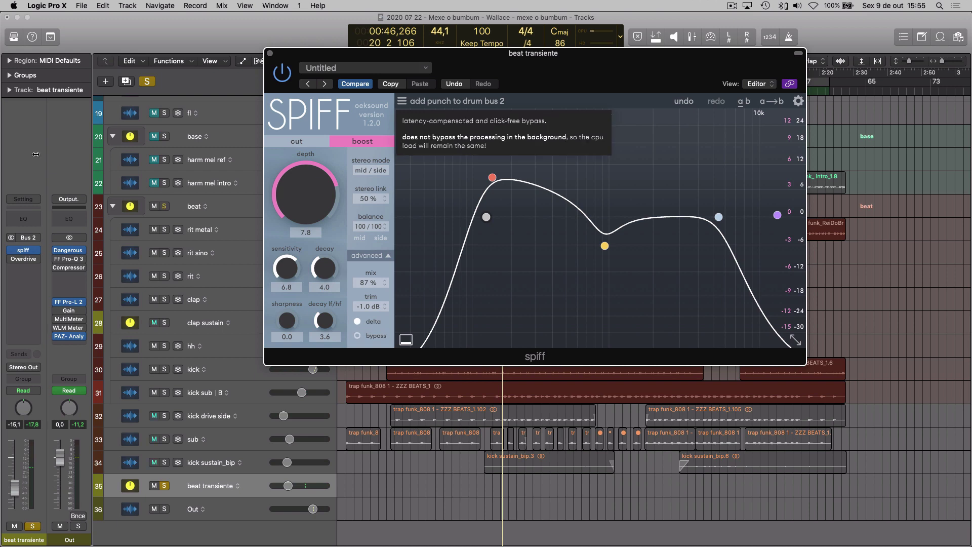
- Enable Overdrive on beat transiente, inspect its Drive and Tone settings while auditioning, and close its window
left_click(25, 258)
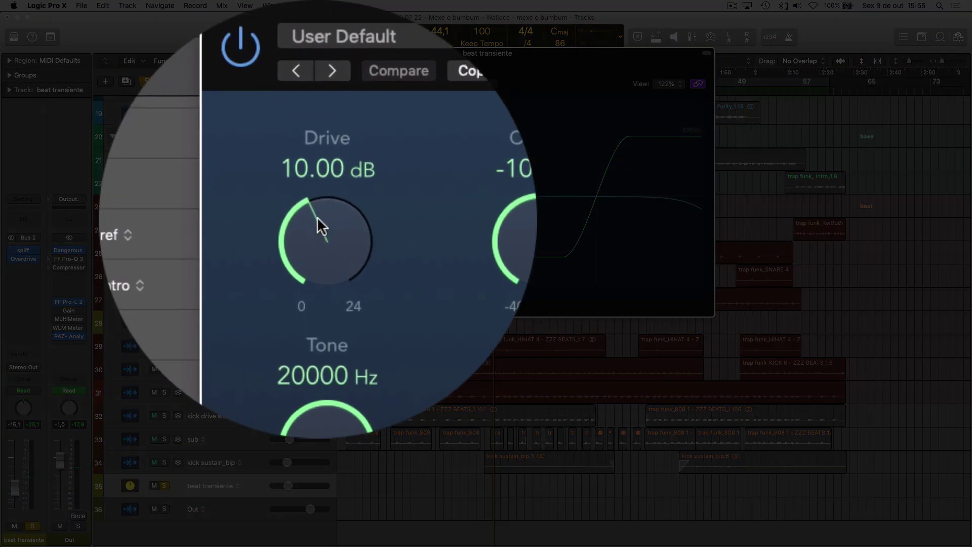
left_click_drag(328, 257, 352, 232)
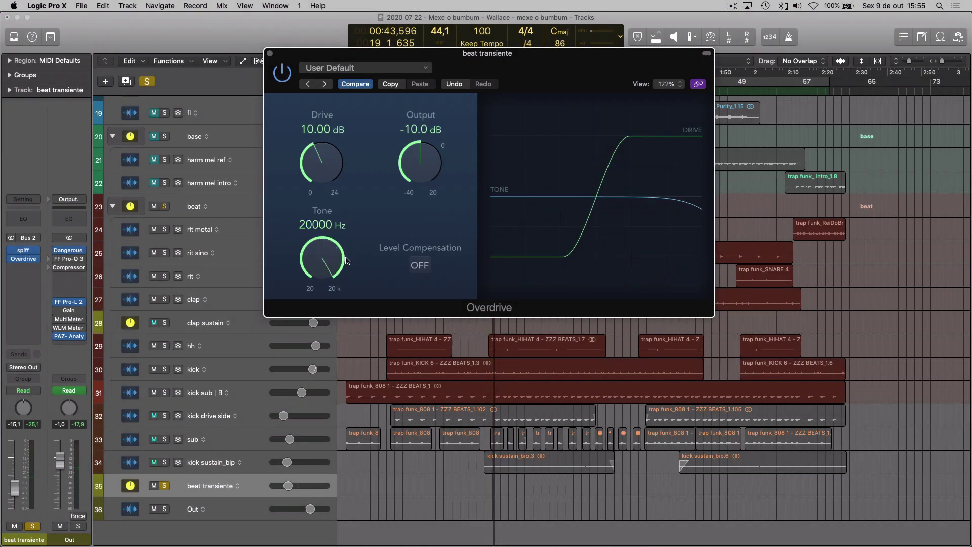
key("space")
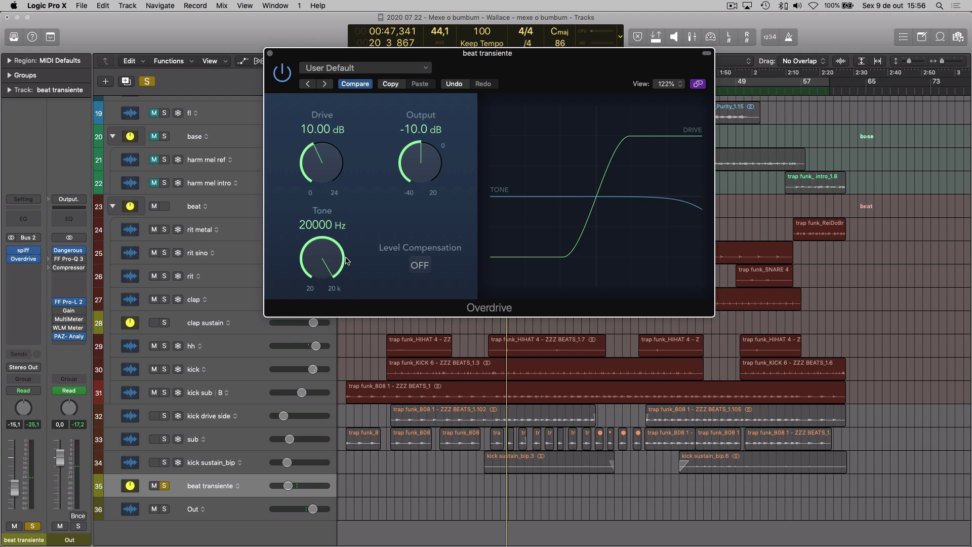
key("super+w")
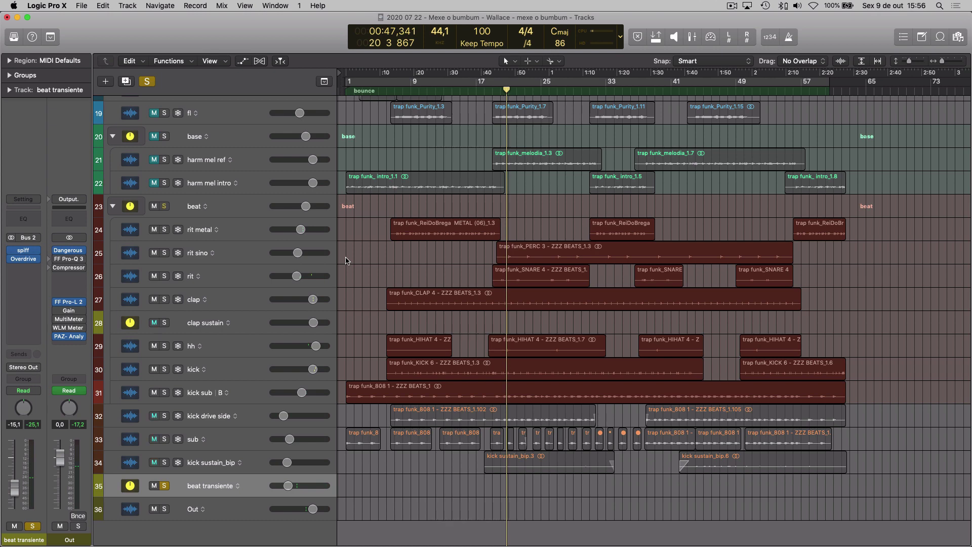
- Unsolo beat transiente and audition the complete beat with all the kick layers
key("s")
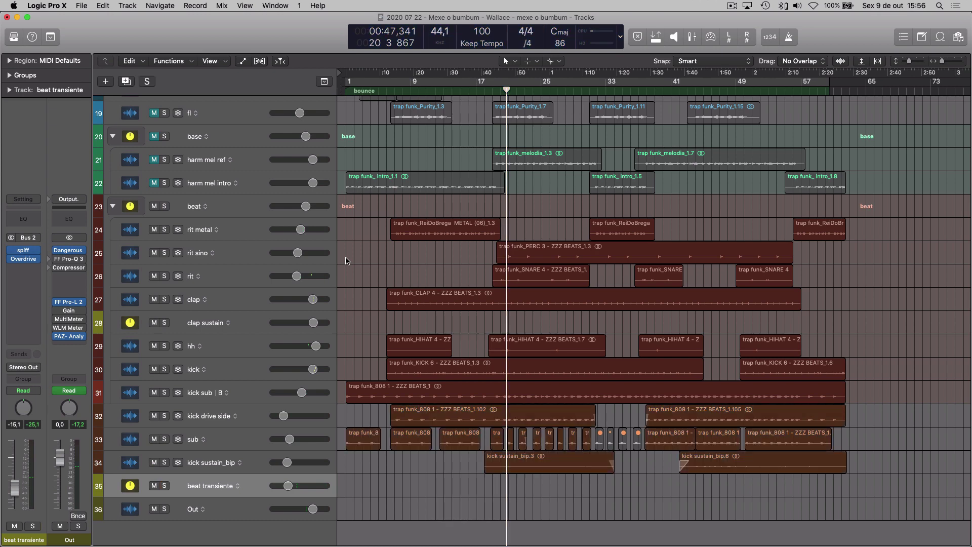
key("space")
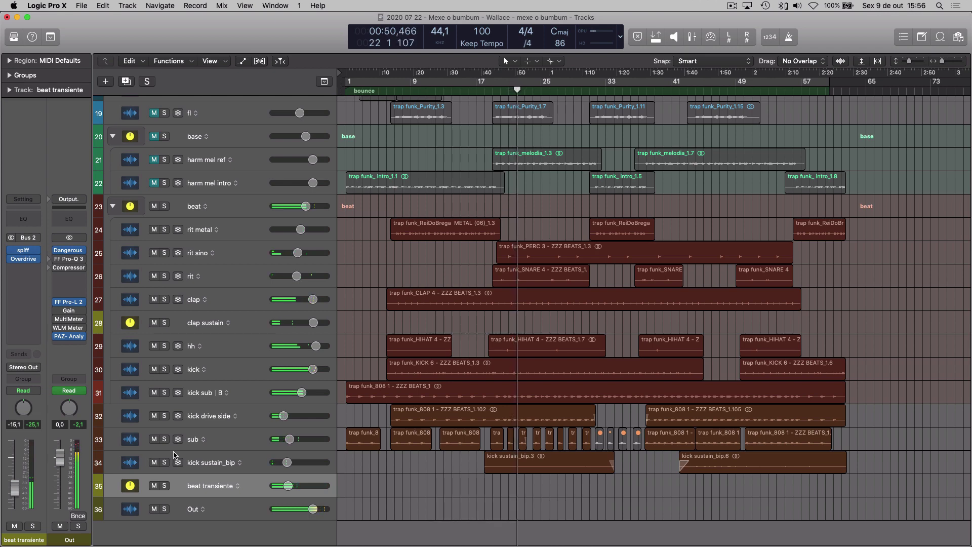
key("space")
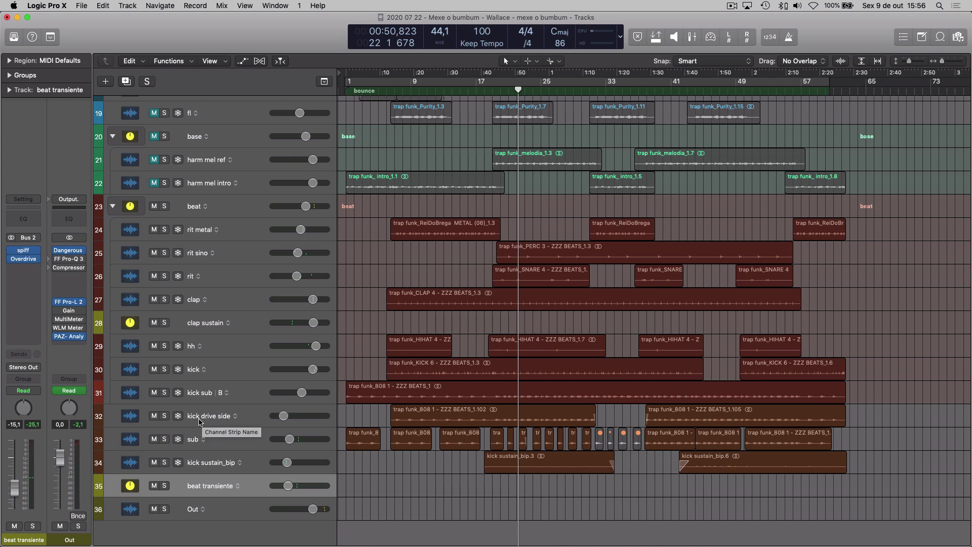
- Compare the playing beat with kick drive side, sub, kick sustain_bip and beat transiente muted and unmuted, leaving all four unmuted
left_click_drag(155, 418, 156, 481)
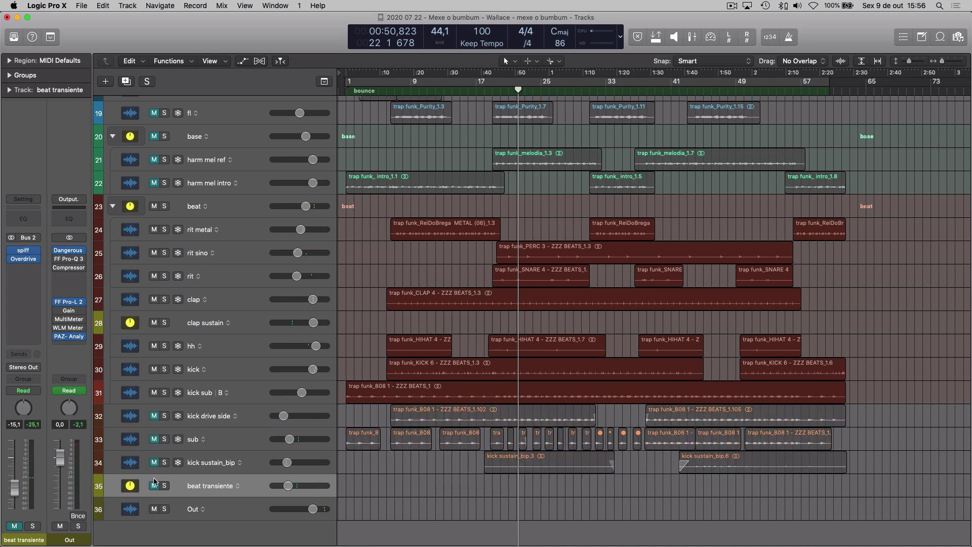
key("space")
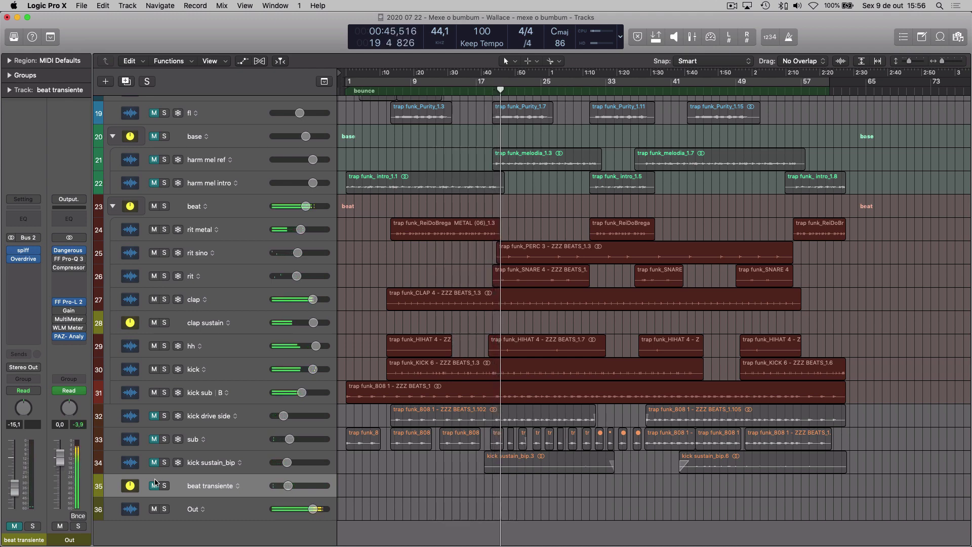
left_click_drag(159, 421, 156, 488)
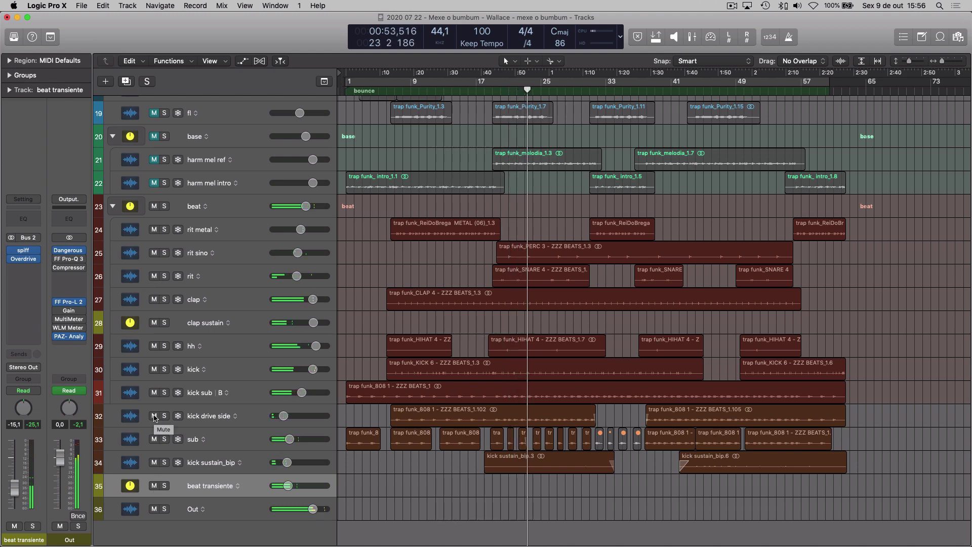
left_click(155, 416)
left_click_drag(155, 433, 155, 485)
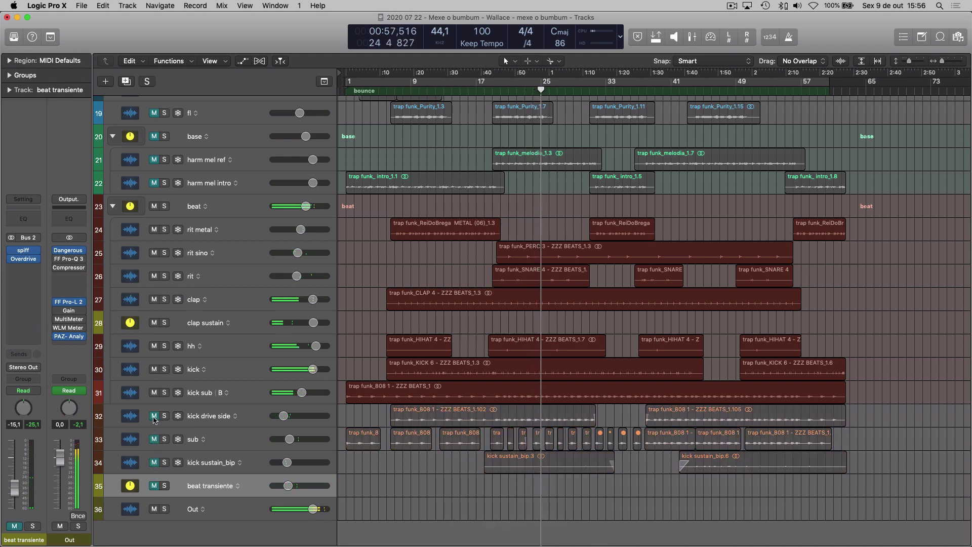
left_click_drag(155, 416, 159, 487)
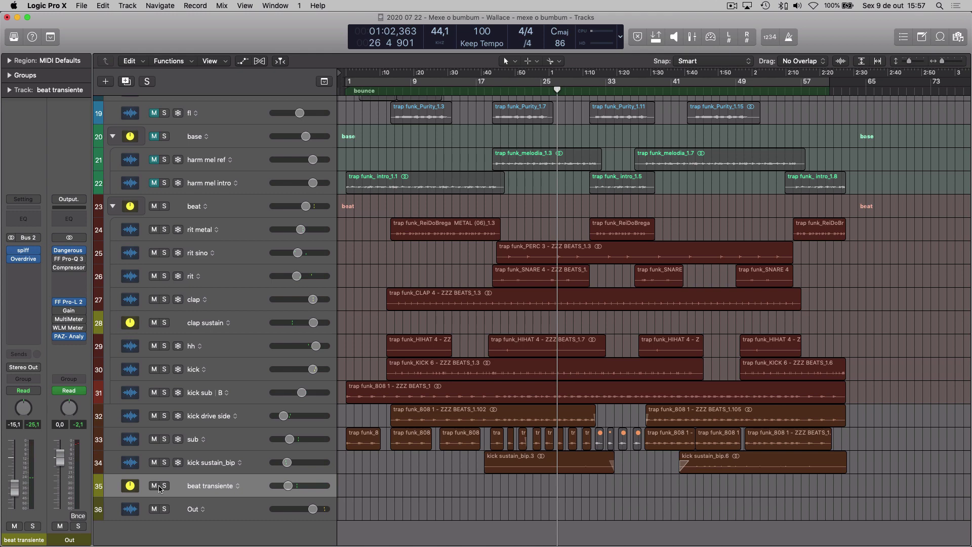
- Open the mixer and examine the channel strips and plug-in chains from the vocals to the beat tracks
key("x")
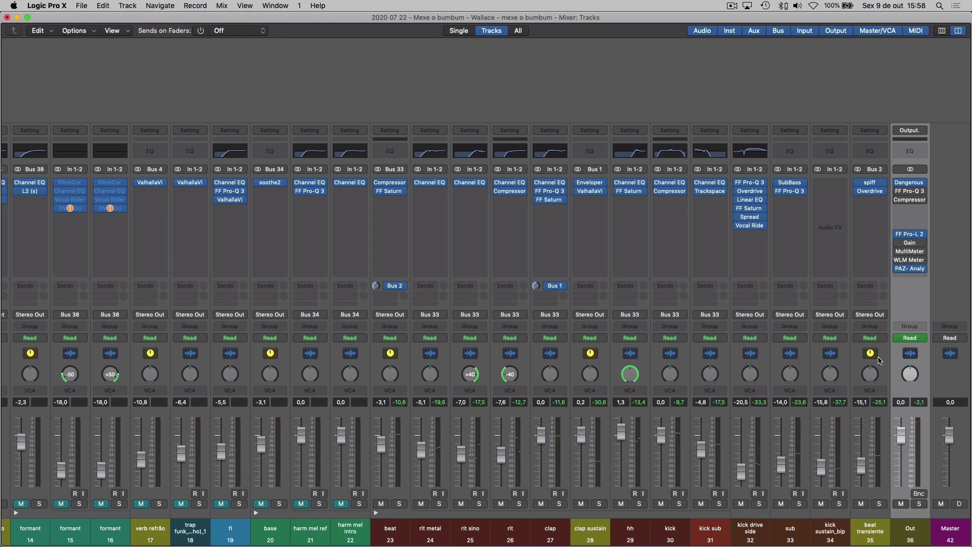
scroll(380, 370, "right", 3)
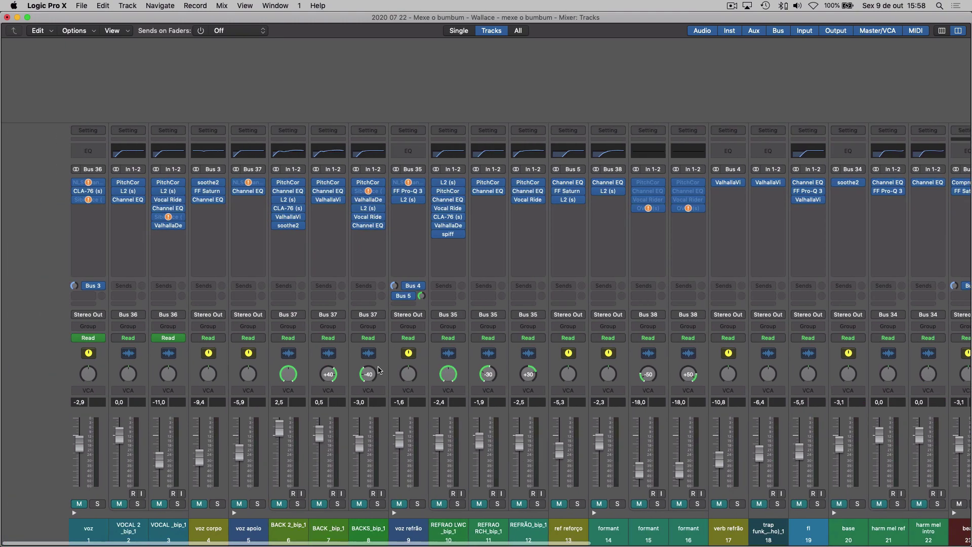
scroll(380, 370, "left", 3)
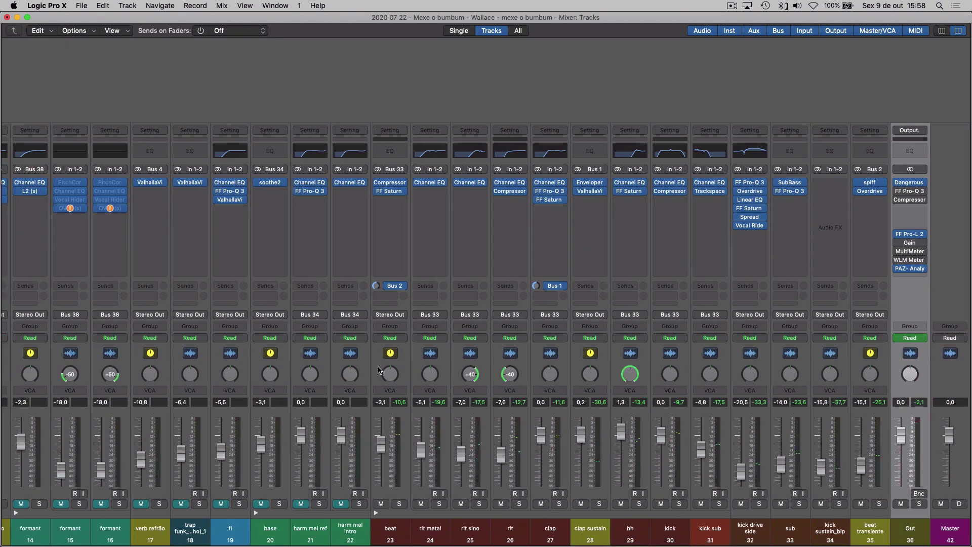